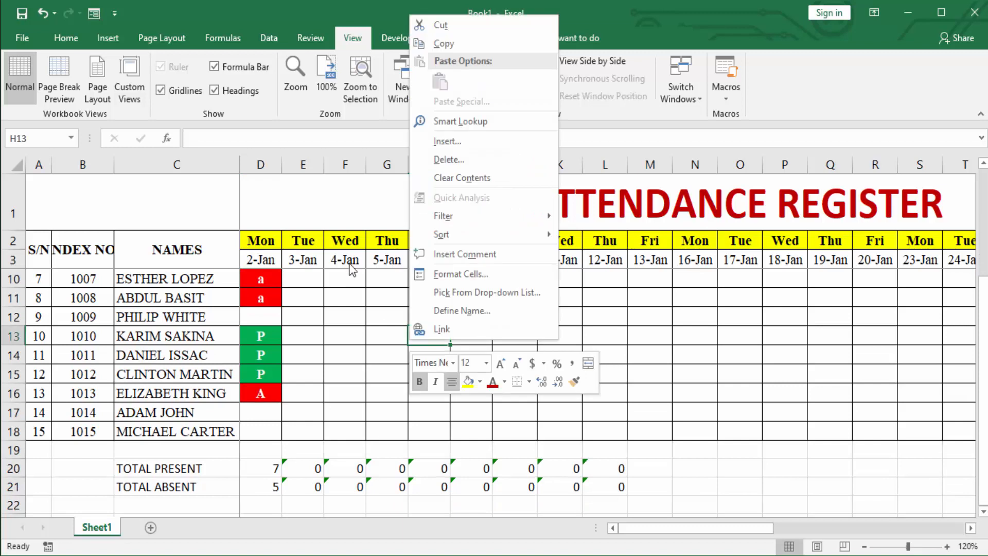
Step: Look over the class attendance register, from the student rows and dates to the total present and total absent columns
left_click(357, 322)
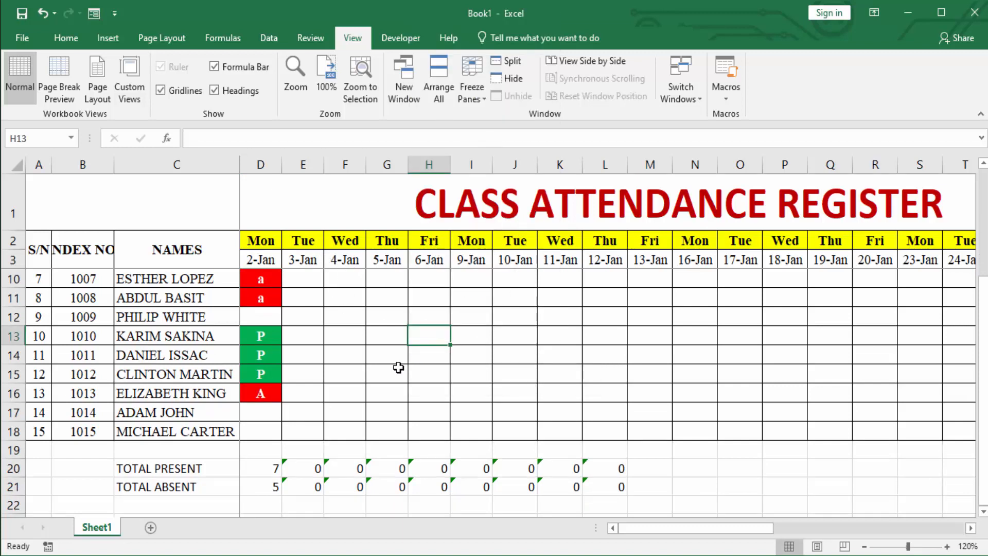
scroll(402, 381, "up", 2)
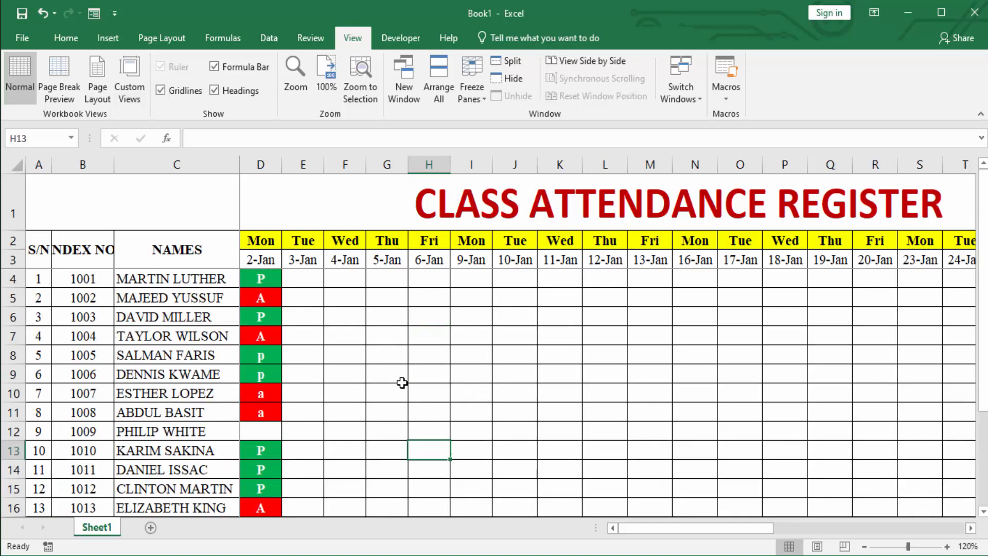
scroll(402, 383, "right", 3)
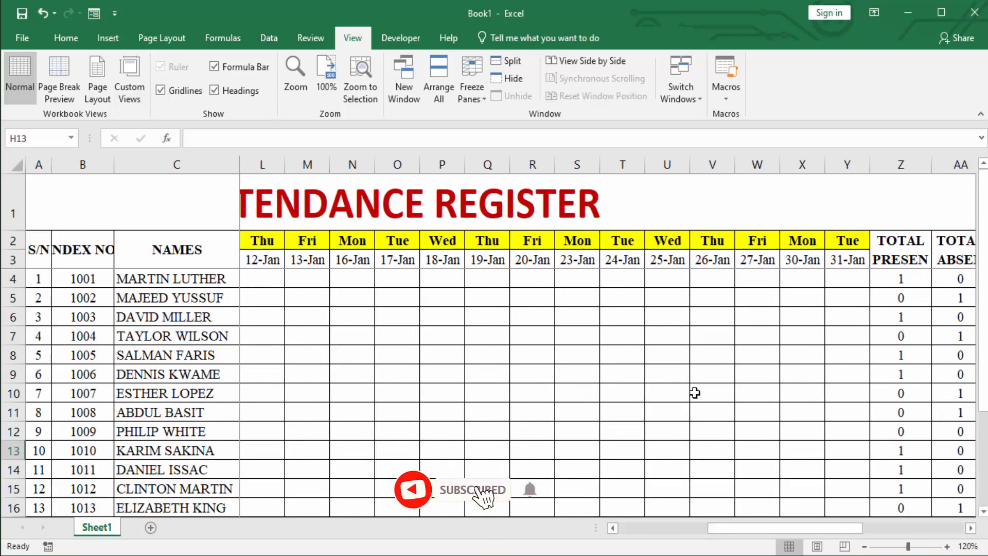
scroll(695, 393, "right", 1)
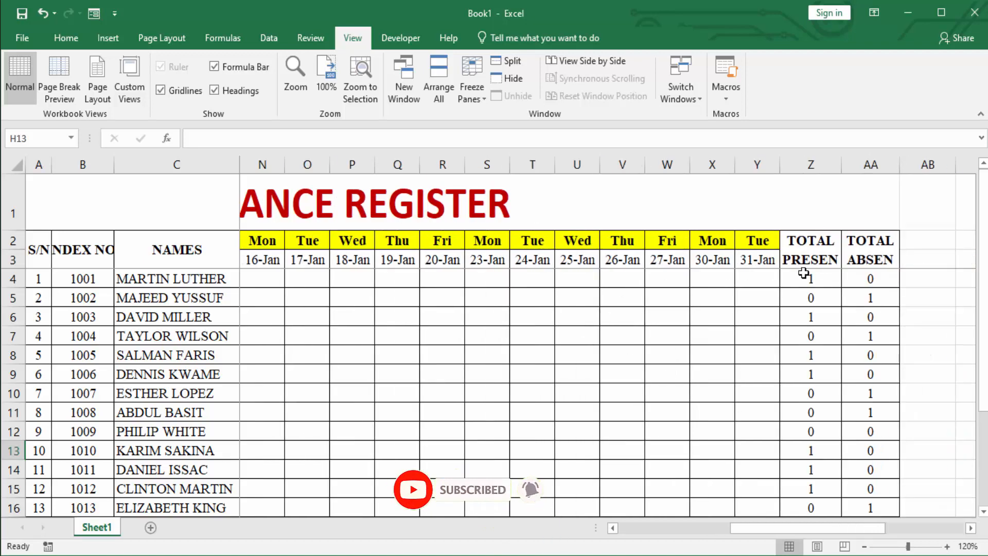
scroll(693, 311, "right", 1)
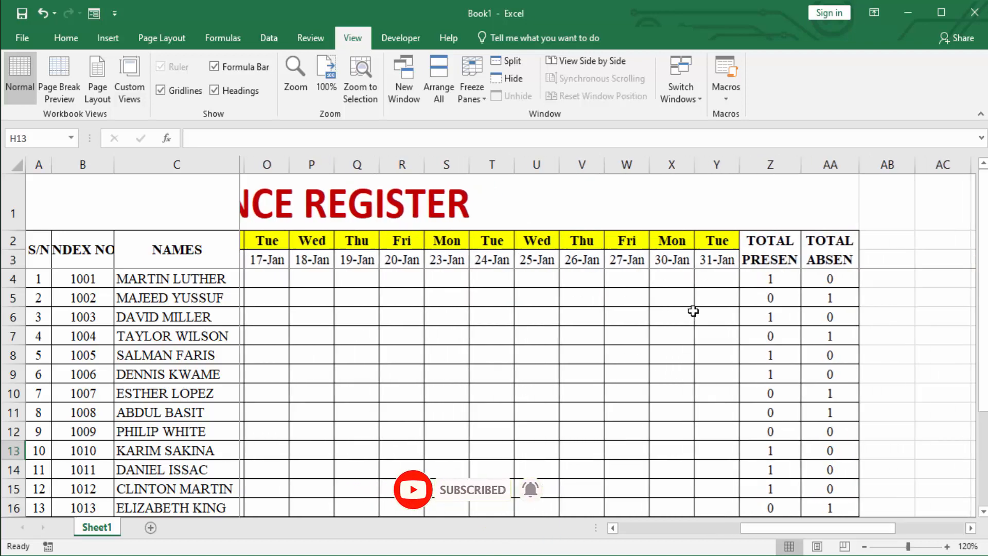
scroll(693, 311, "left", 5)
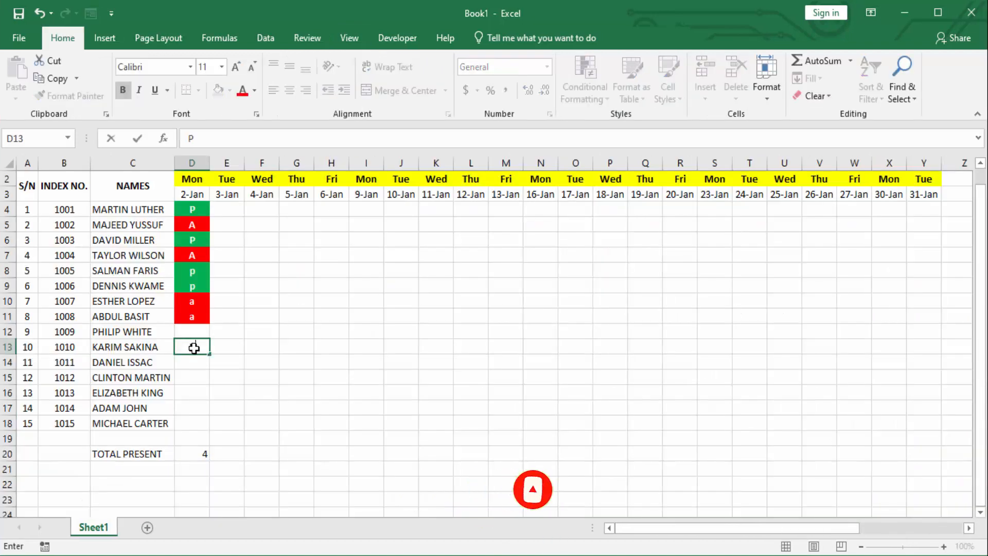
Step: Mark the students in cells D13 to D15 as present on 2-Jan with P
type("P")
key("Return")
type("P")
key("Return")
type("P")
key("Return")
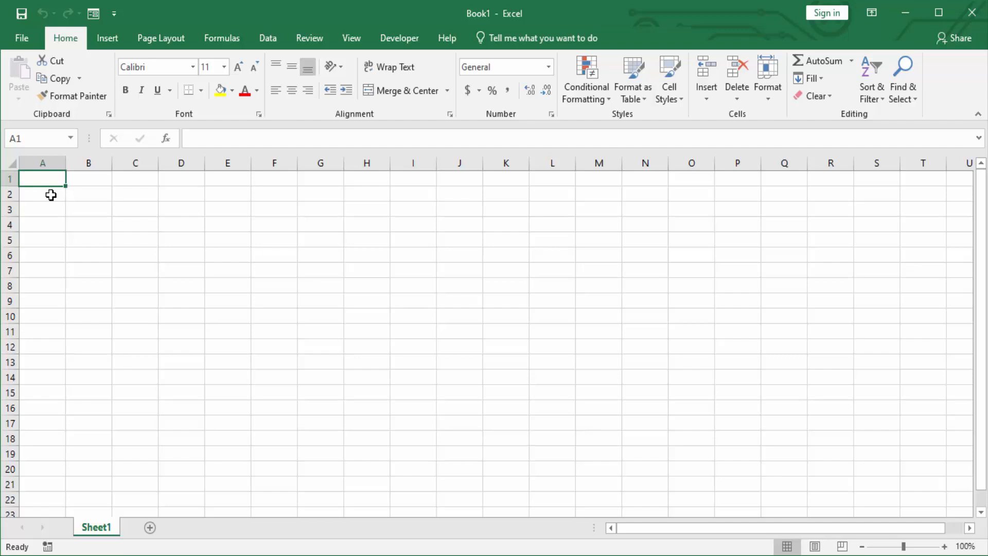
Step: Enter the headings S/N, INDEX NO. and NAMES in cells A2 to C2 of the blank sheet
left_click(51, 195)
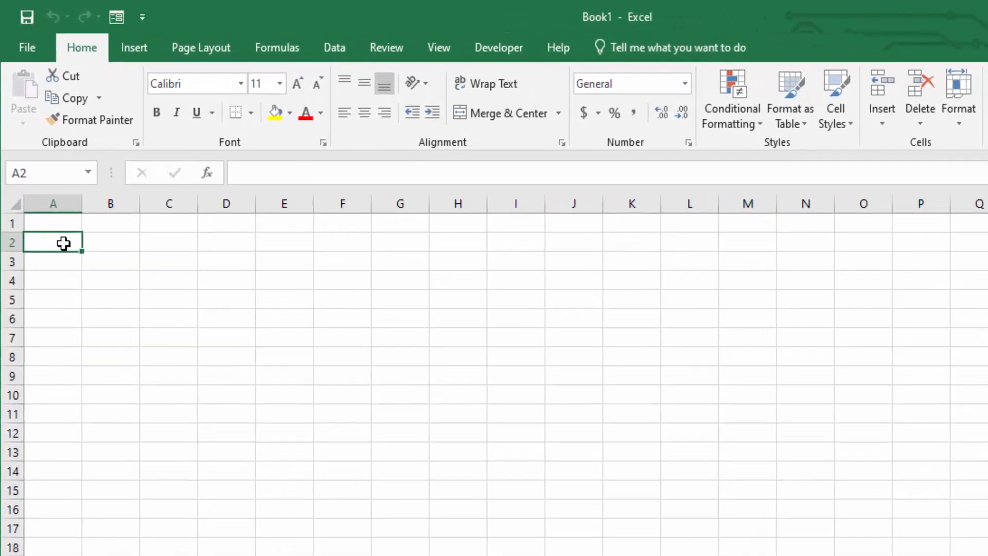
type("S/")
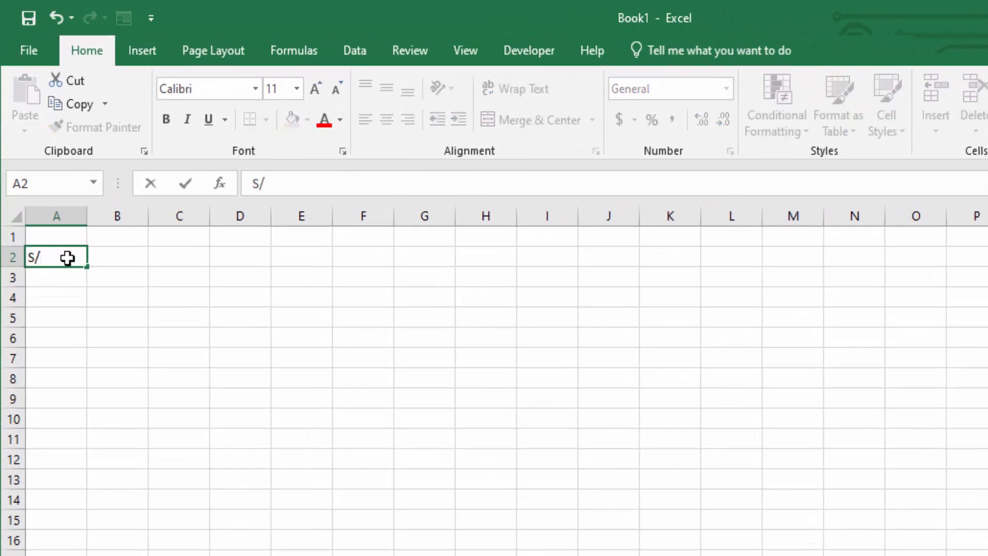
type("N")
key("Tab")
type("INDEX")
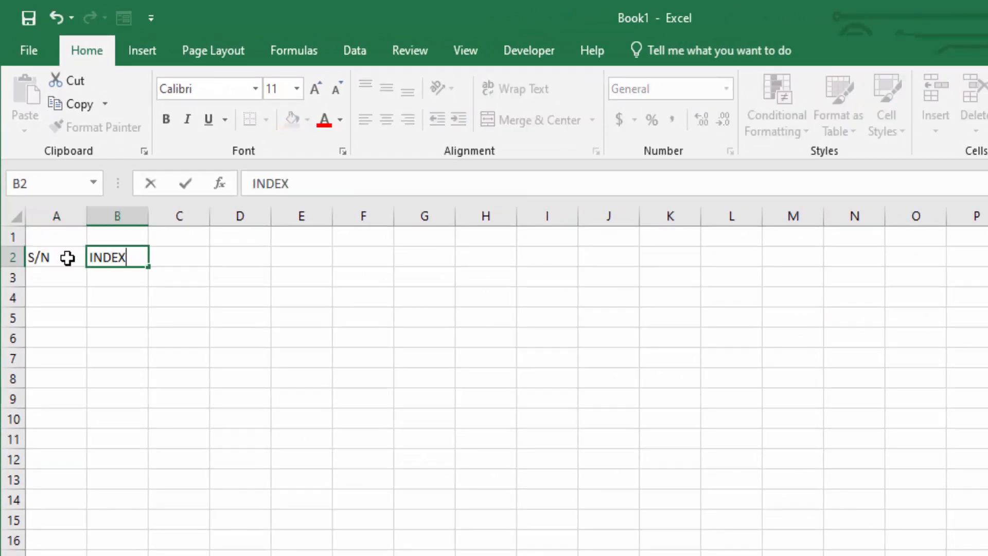
type(" NO")
key("Tab")
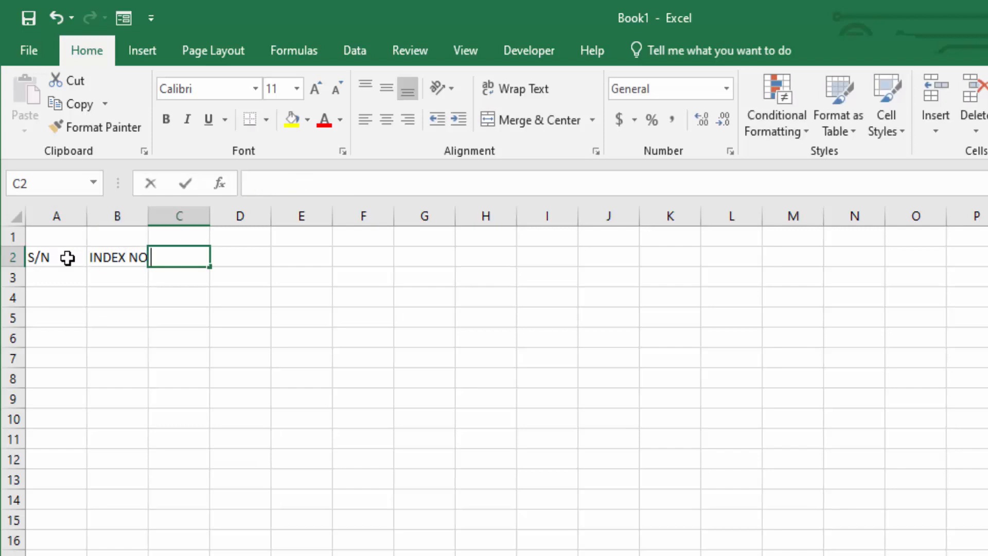
type("NAMES")
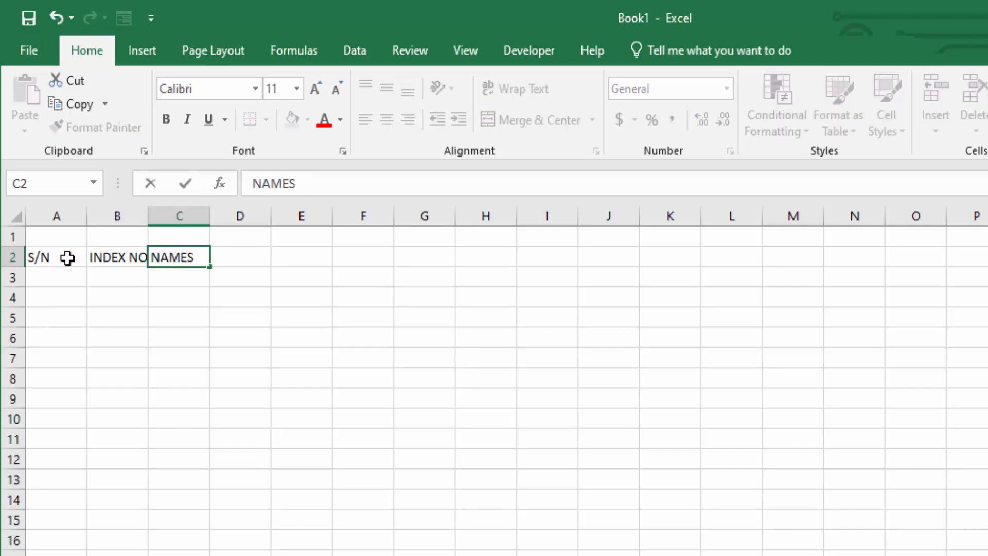
key("Return")
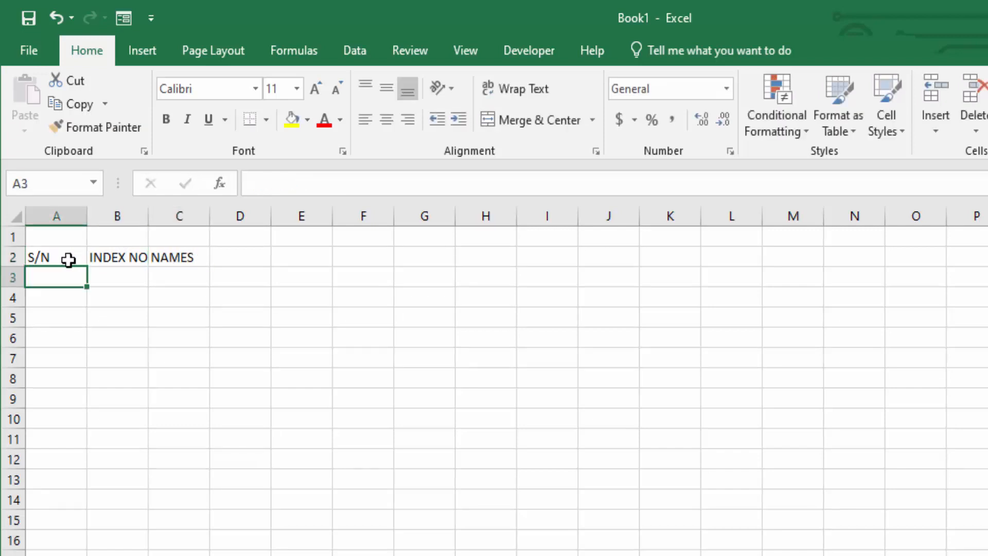
Step: Merge and center each of the three headings over rows 2 and 3, and align them vertically to the middle
left_click_drag(68, 260, 72, 273)
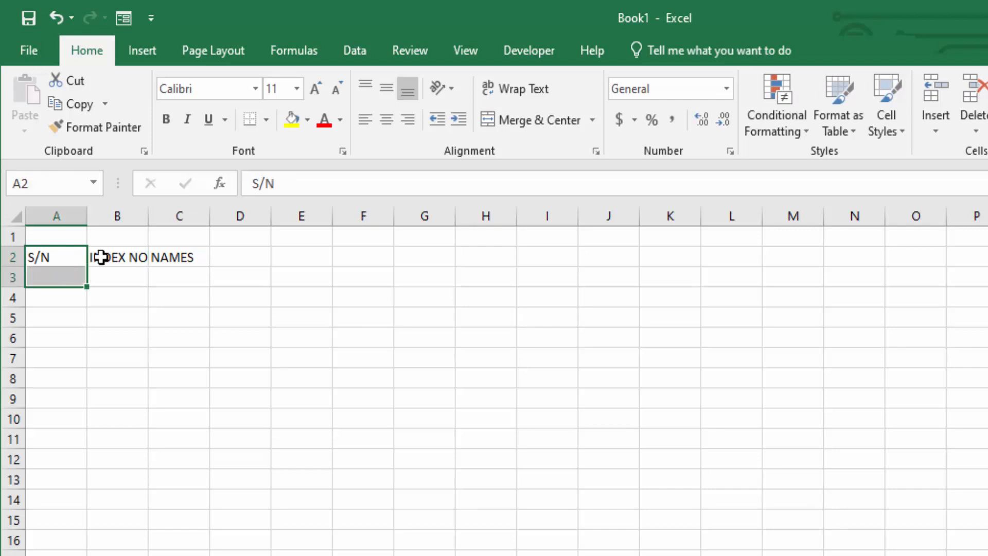
left_click(525, 129)
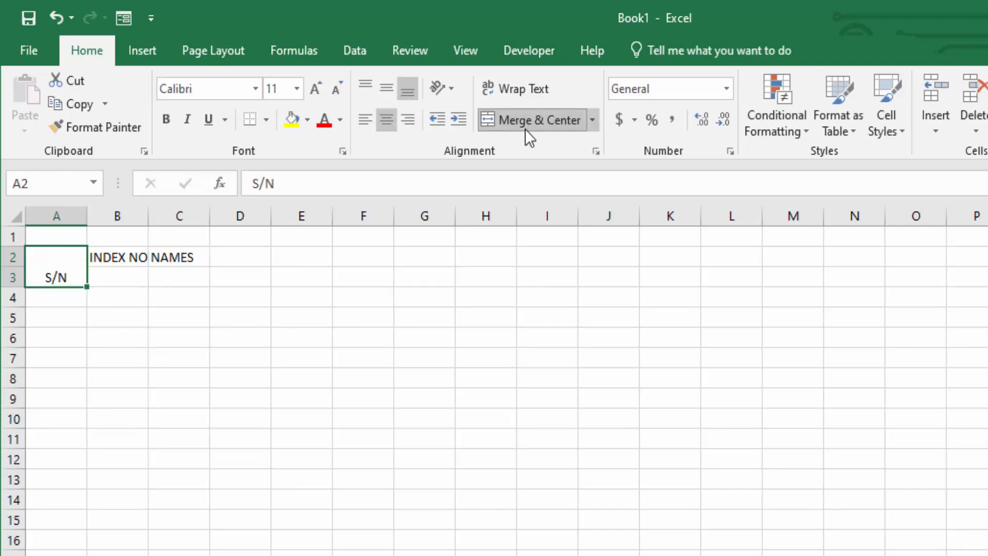
left_click(388, 98)
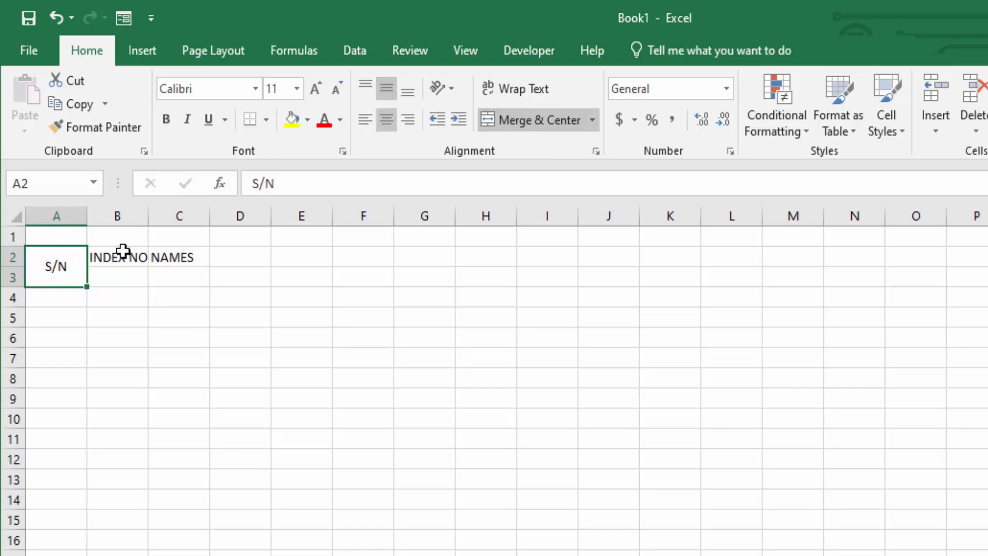
left_click_drag(124, 251, 179, 278)
left_click(515, 126)
left_click(387, 88)
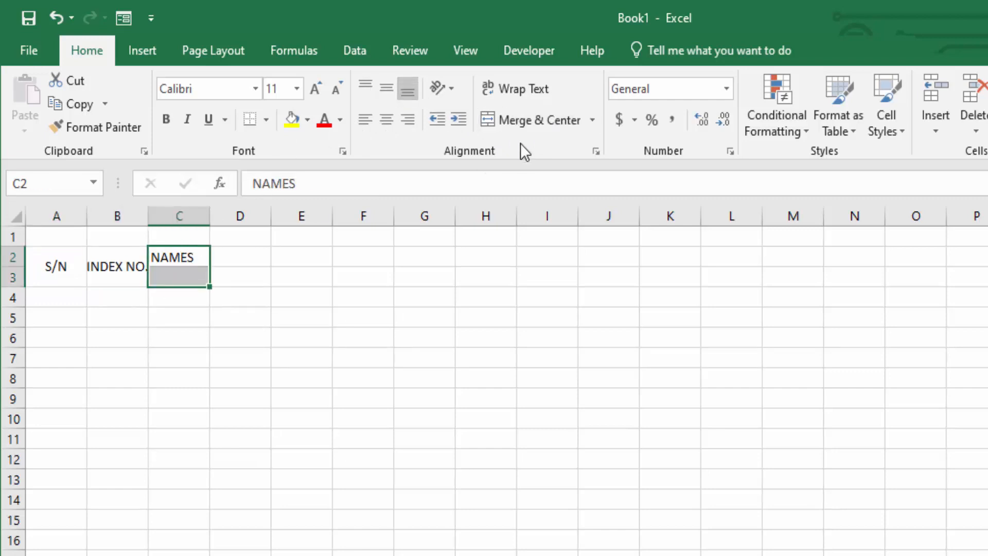
left_click(520, 121)
left_click(386, 93)
Step: Make the S/N, INDEX NO. and NAMES headings bold and autofit column B to its heading
left_click(59, 296)
left_click_drag(58, 280, 170, 266)
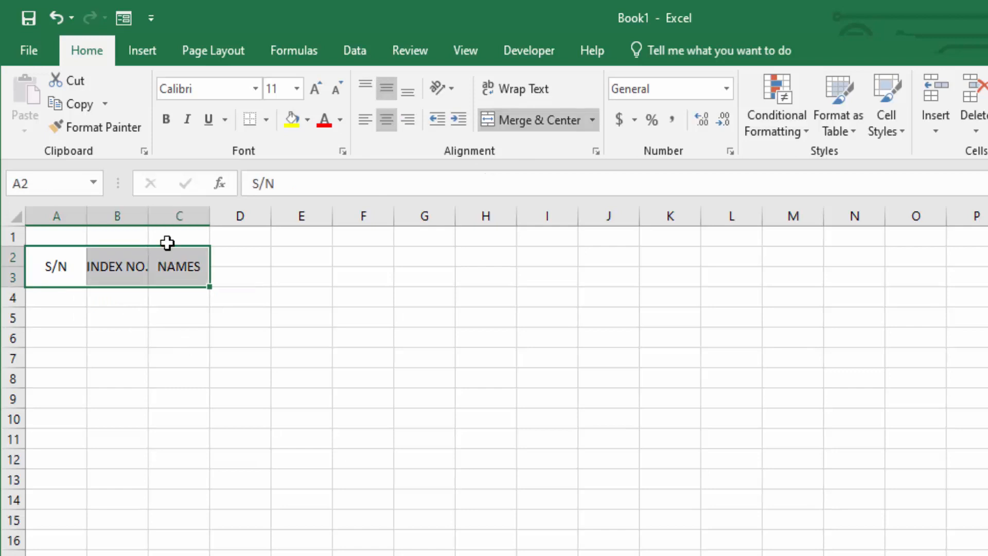
left_click(166, 119)
left_click(121, 266)
double_click(148, 218)
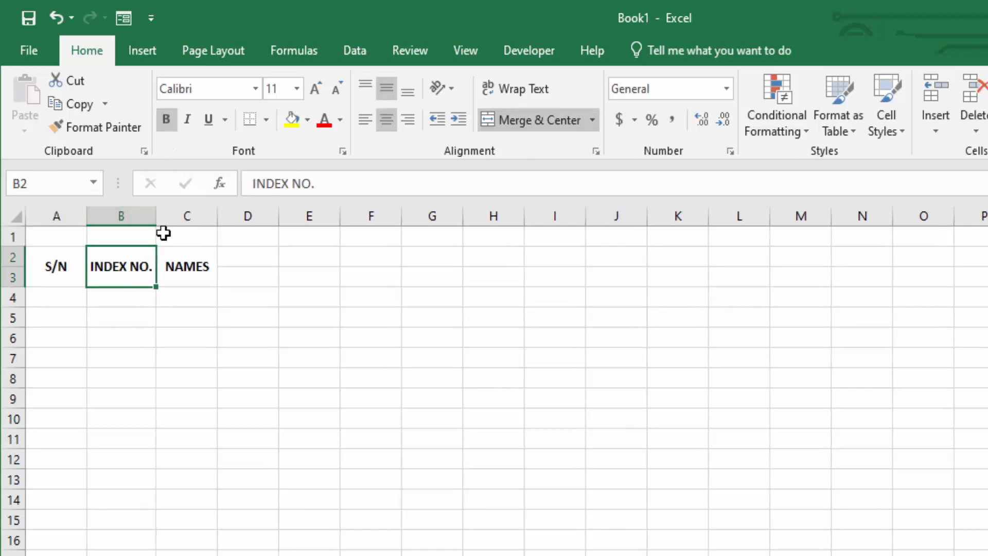
left_click(202, 267)
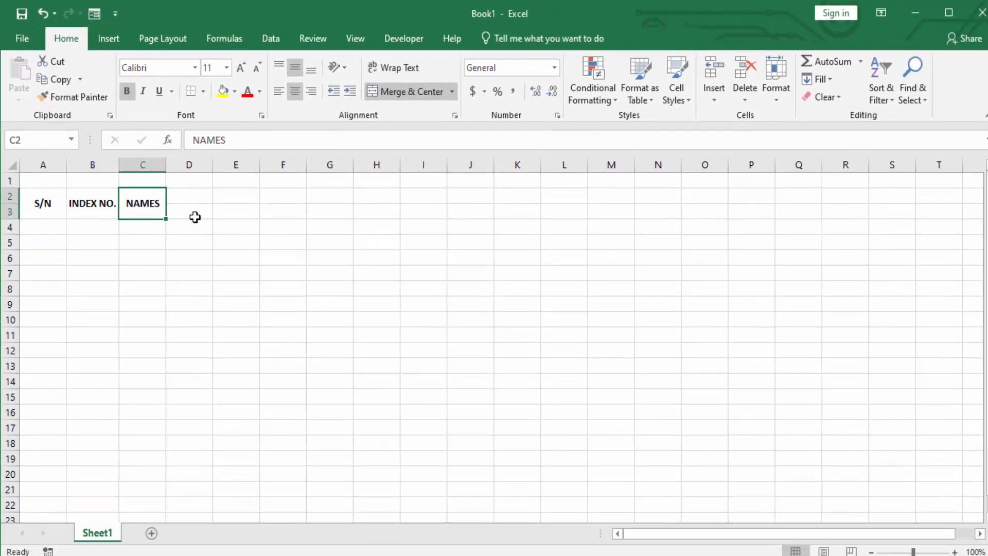
Step: Enter the date 1/1 in D3 and fill the daily series across row 3 to 31-Jan in AH3
left_click(226, 283)
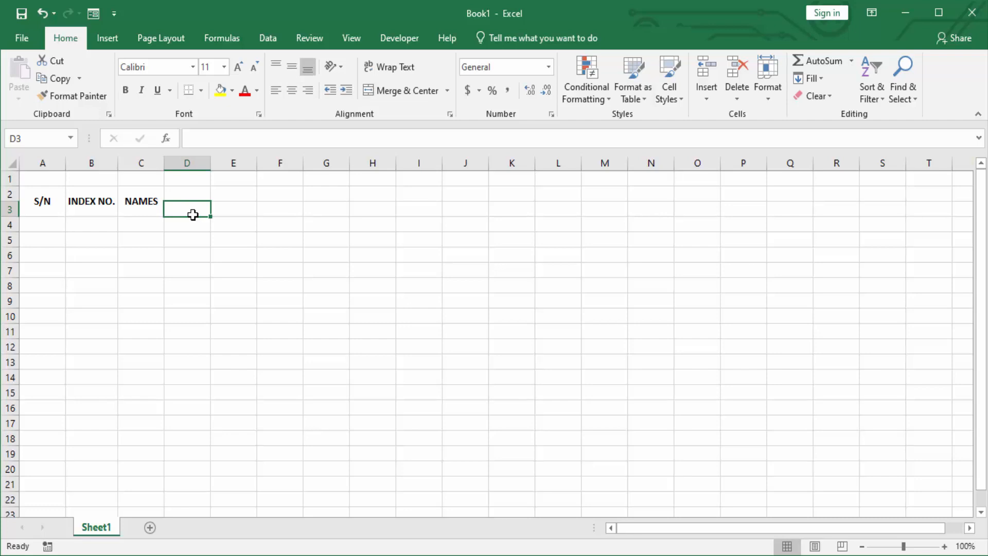
type("1/1")
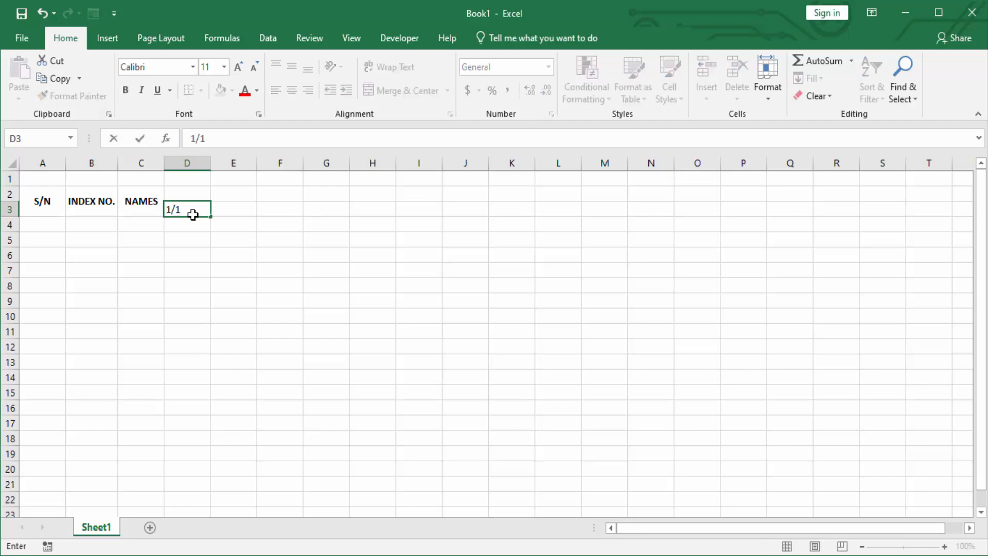
key("Return")
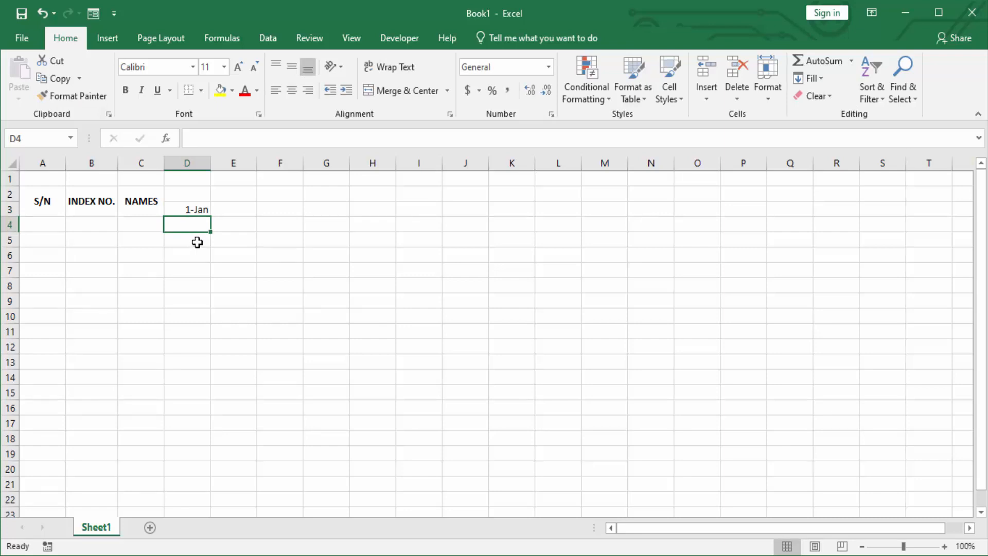
left_click(199, 210)
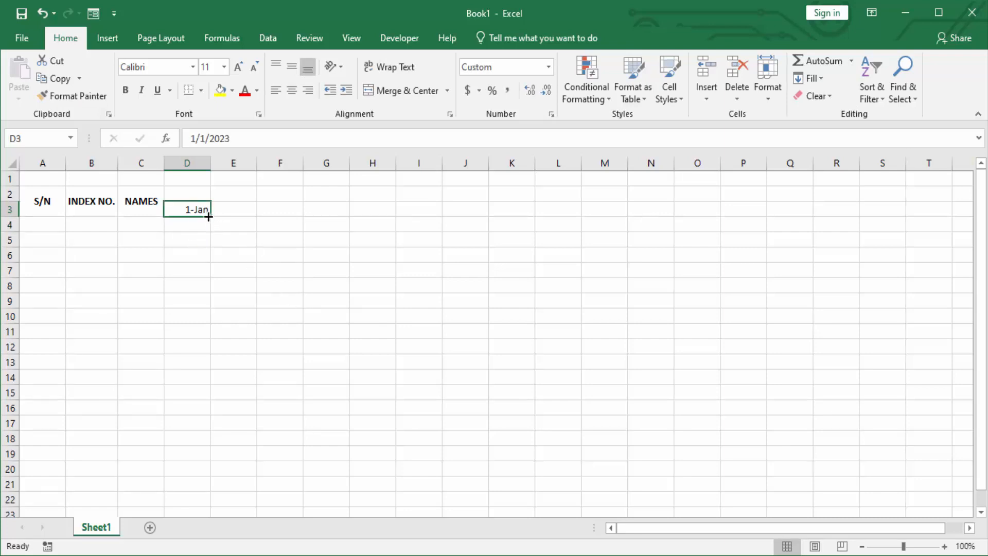
left_click_drag(209, 217, 863, 221)
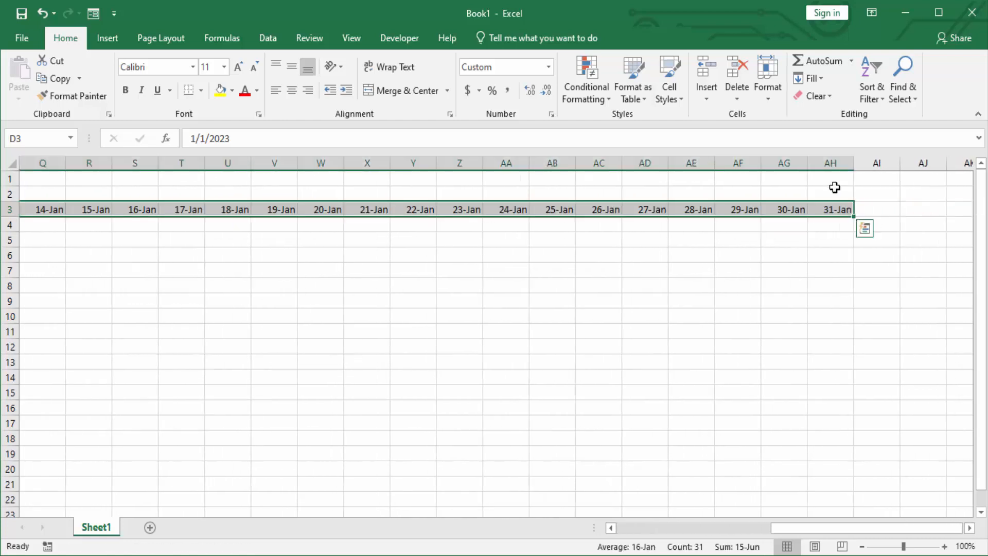
Step: Narrow all the date columns D to AH together so they fit the dates closely
left_click(836, 163)
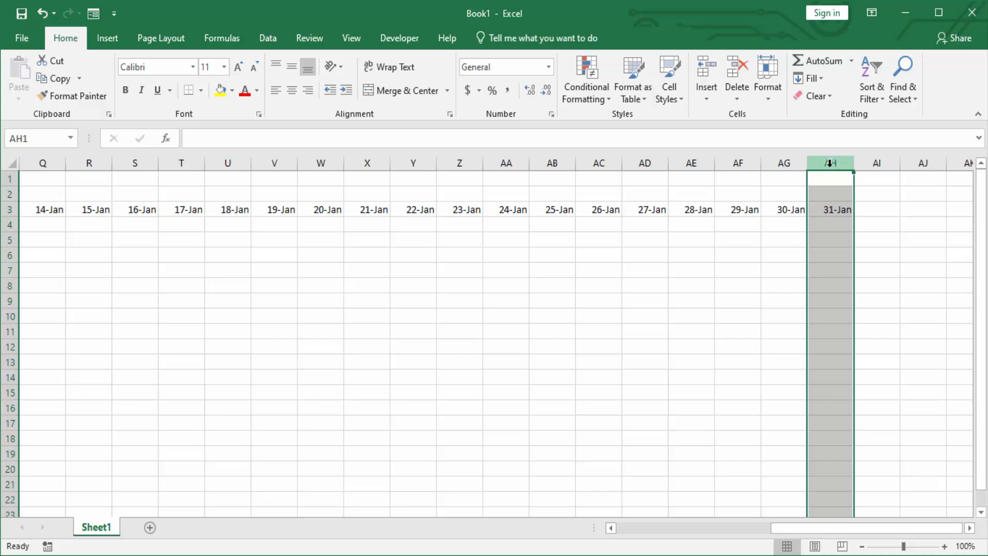
left_click_drag(827, 165, 180, 165)
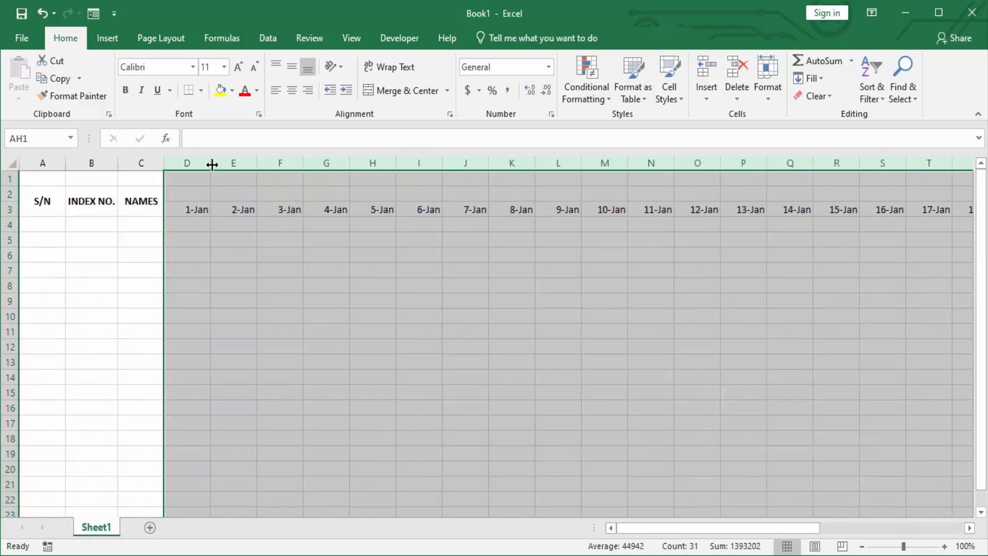
left_click_drag(212, 164, 200, 167)
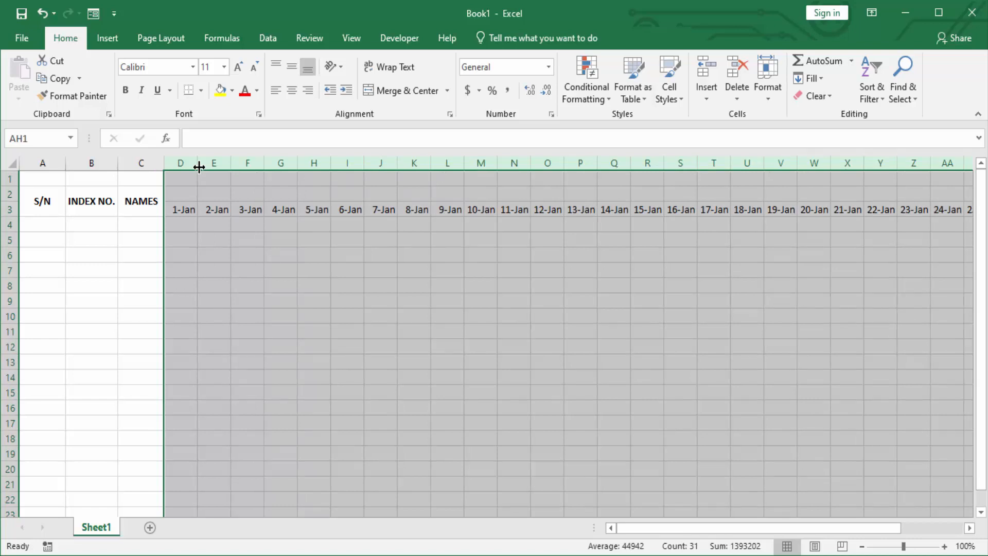
Step: Enter the formula =IF(WEEKDAY(D3,2)<6,TEXT(D3,"ddd"),"") in D2 to name the weekday of the date below
left_click(182, 200)
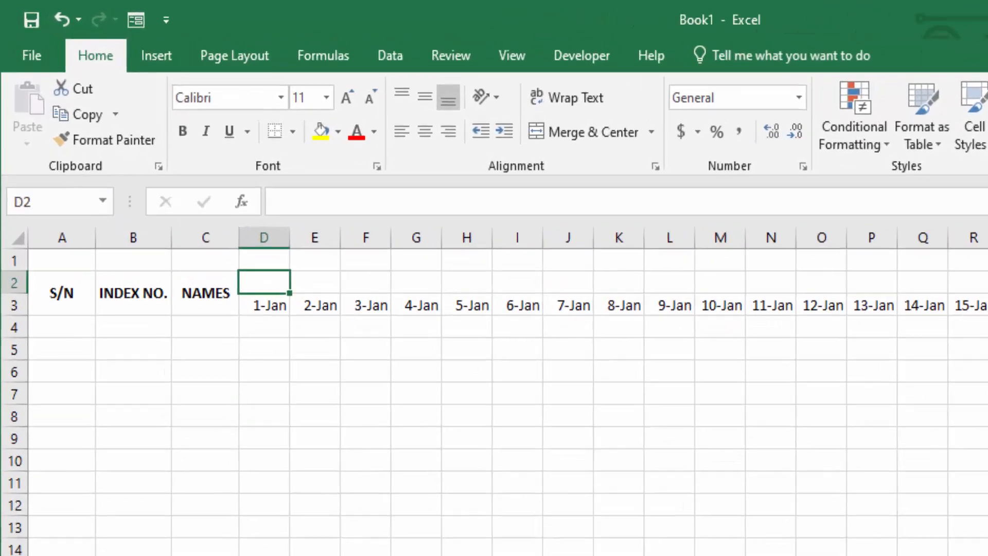
type("=")
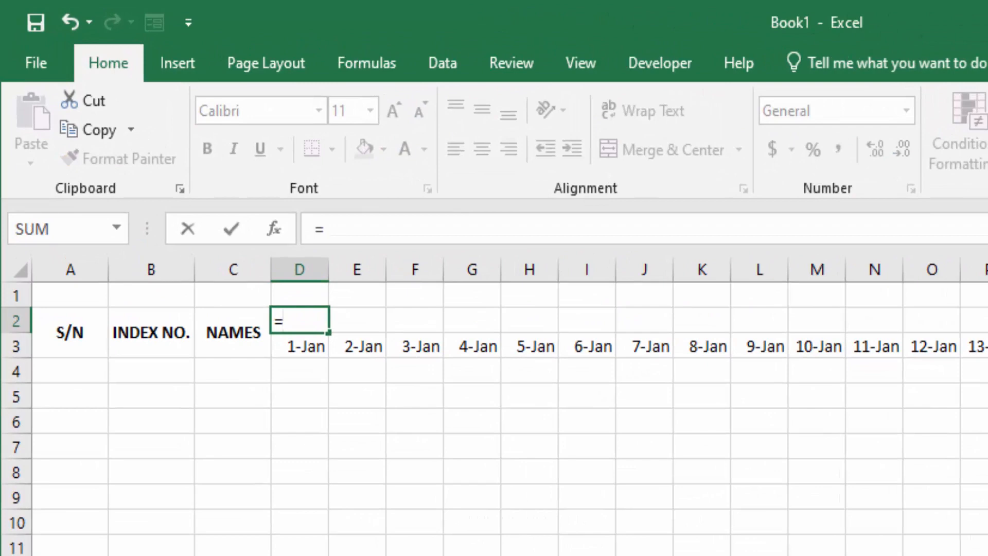
type("IF")
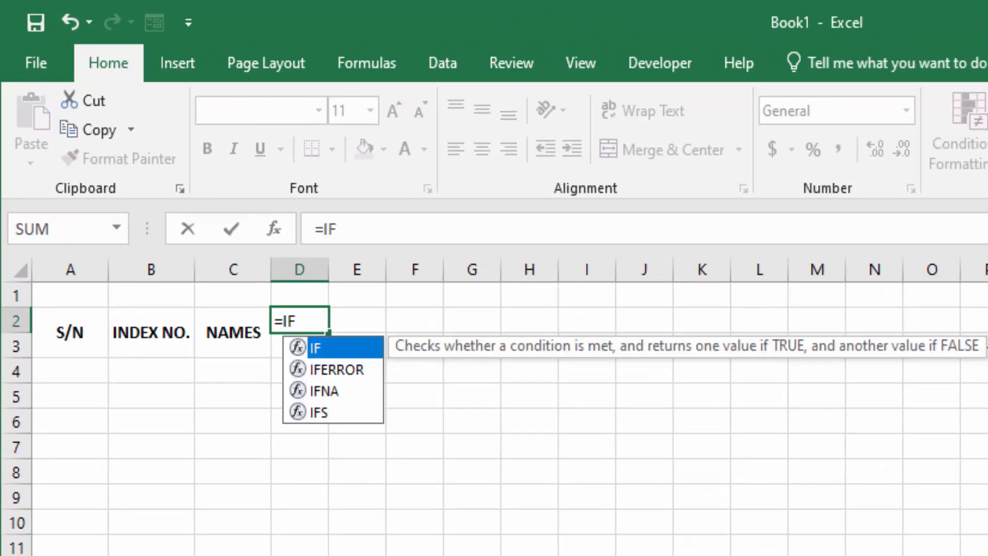
type("(WEEKDAY(")
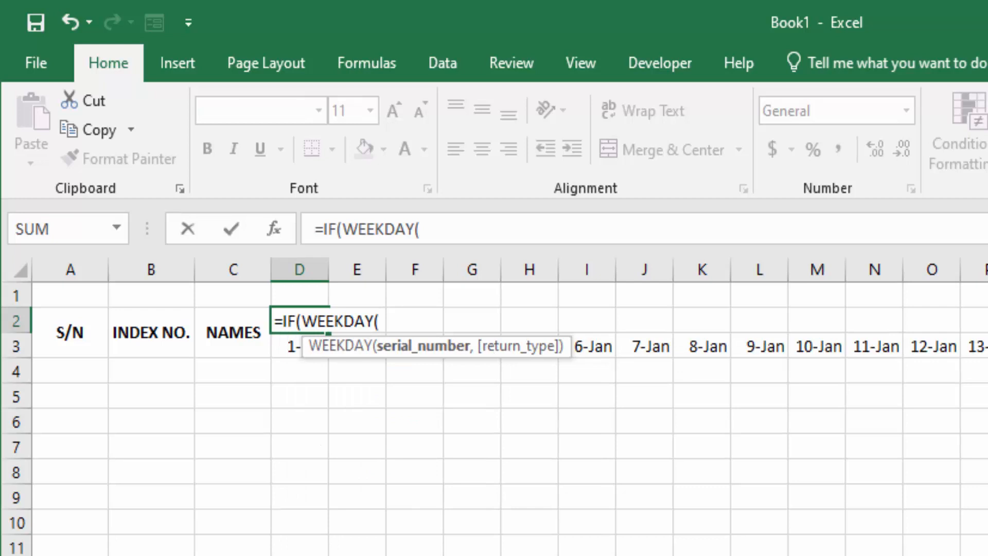
left_click(285, 353)
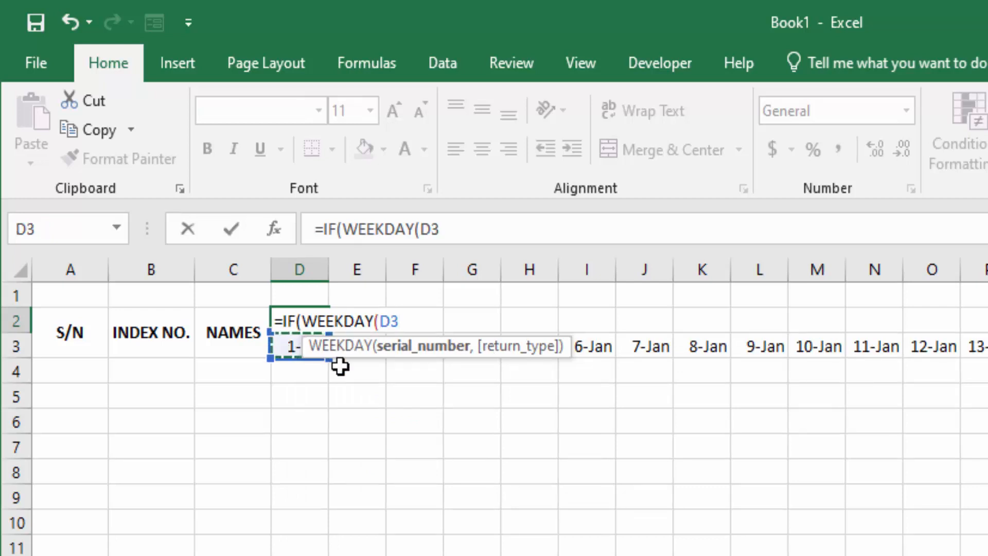
type(",2")
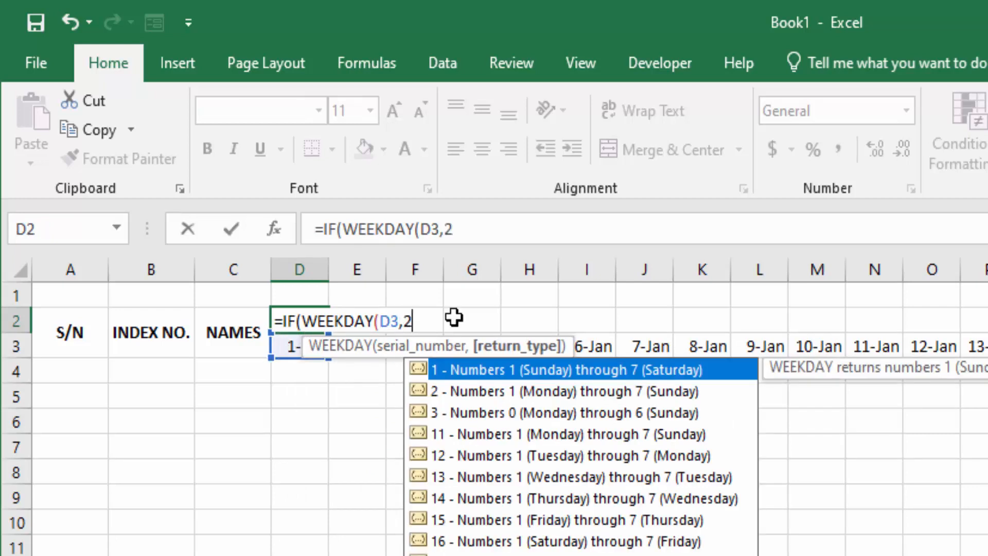
type(")")
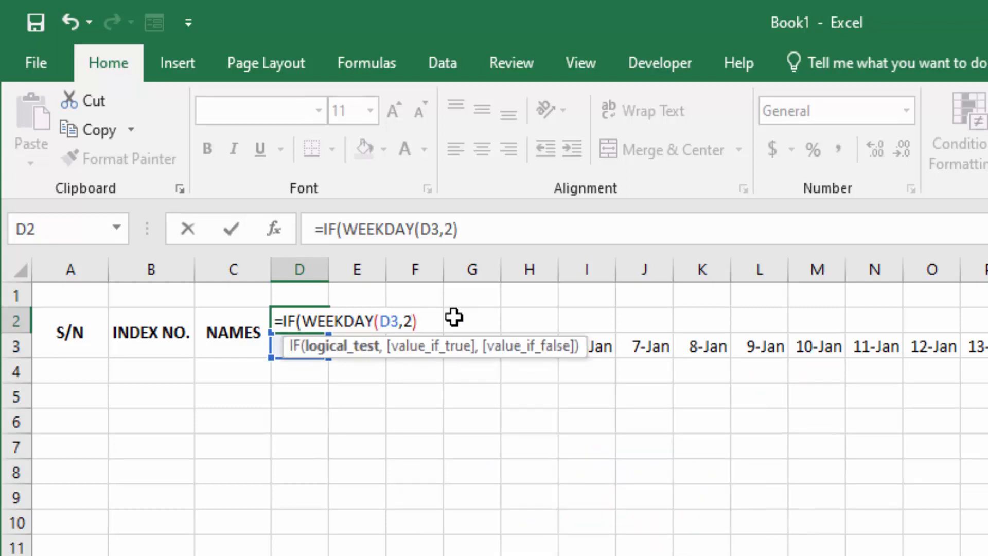
type("<6,")
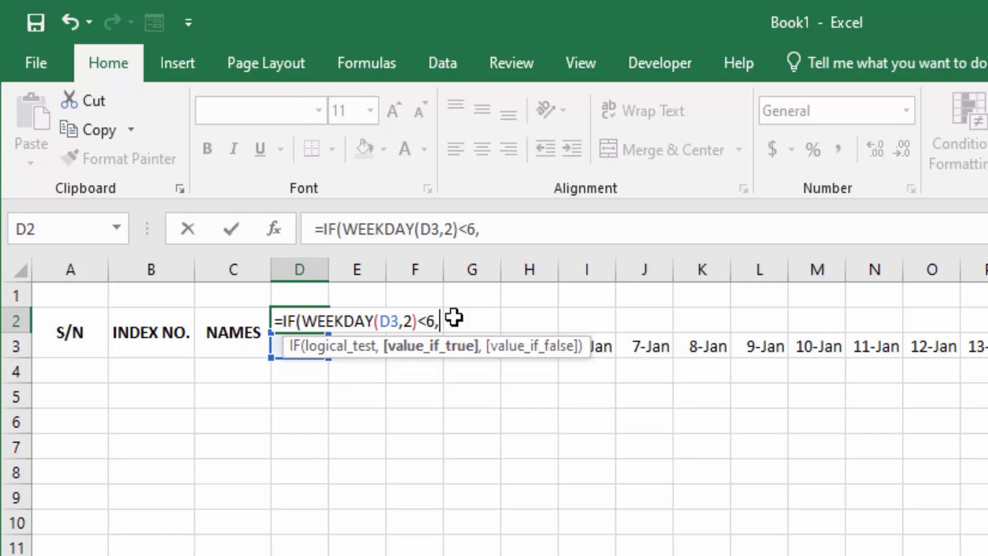
type("TEXT ")
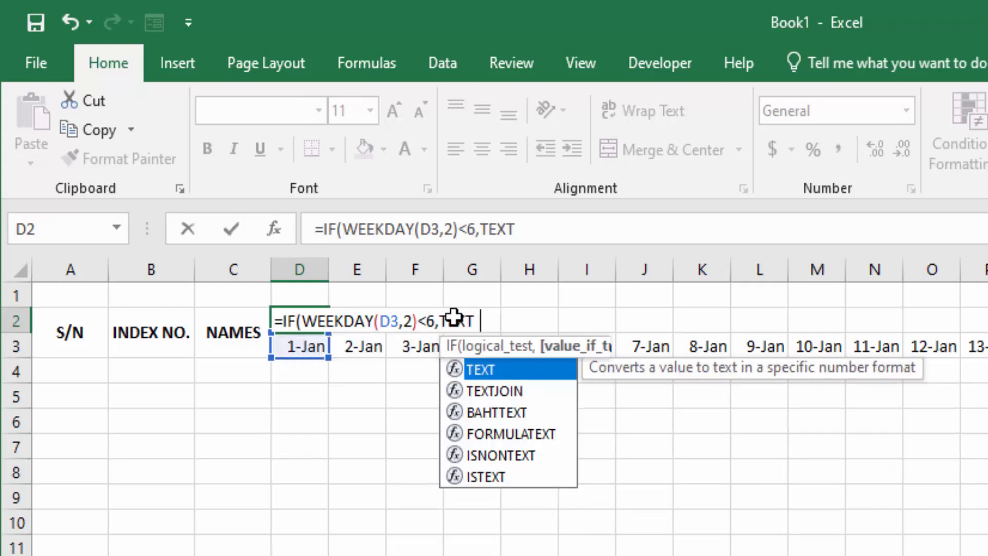
type("(D3,")
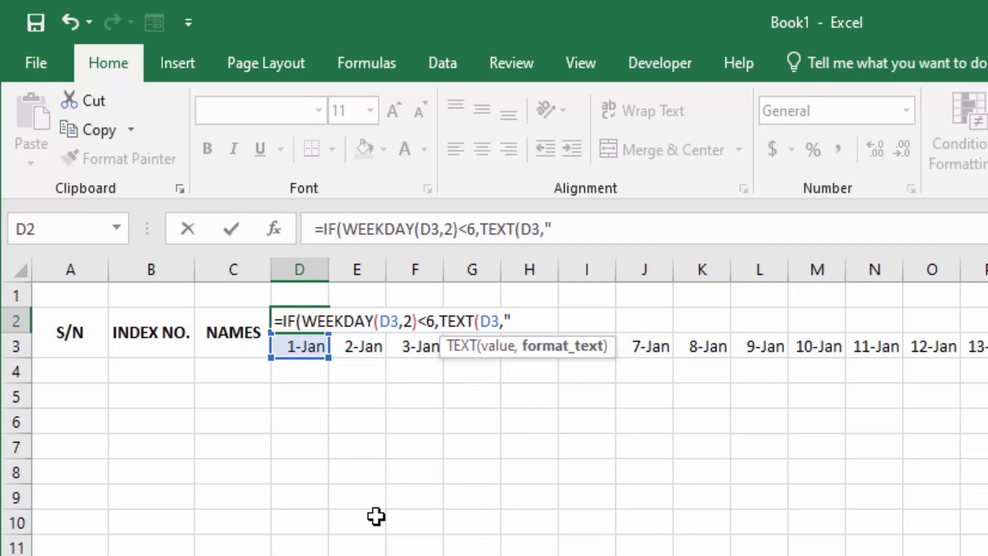
type("\"ddd")
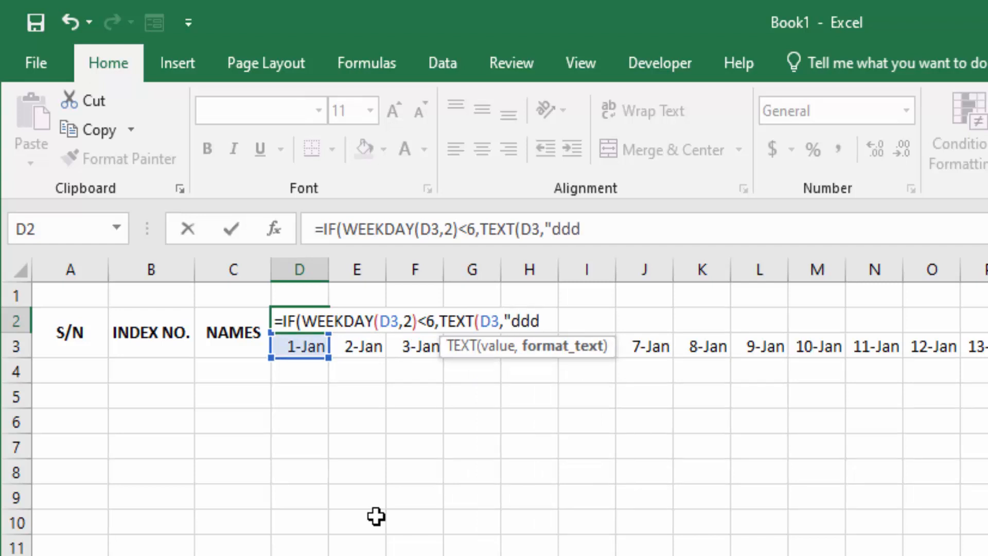
type("\"),")
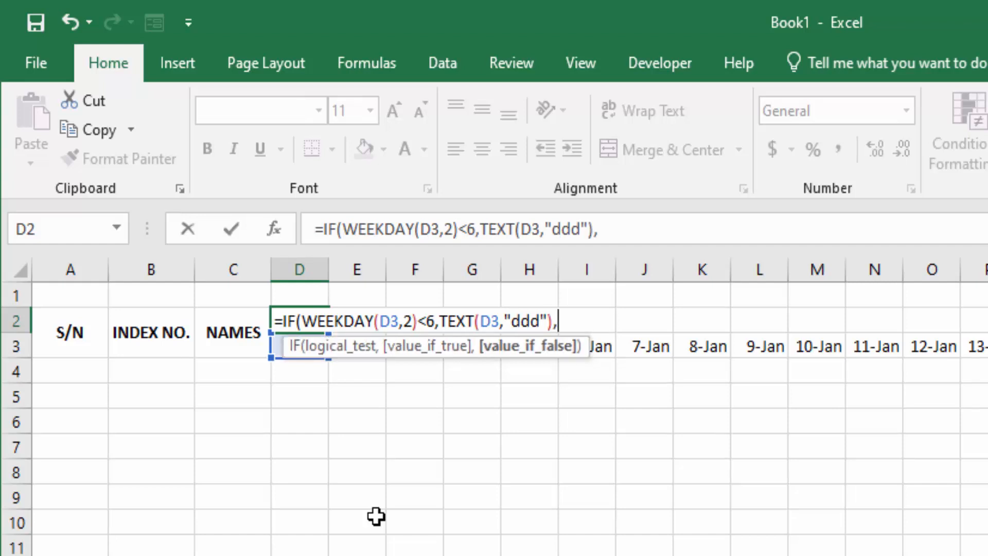
type("\"\")")
key("Return")
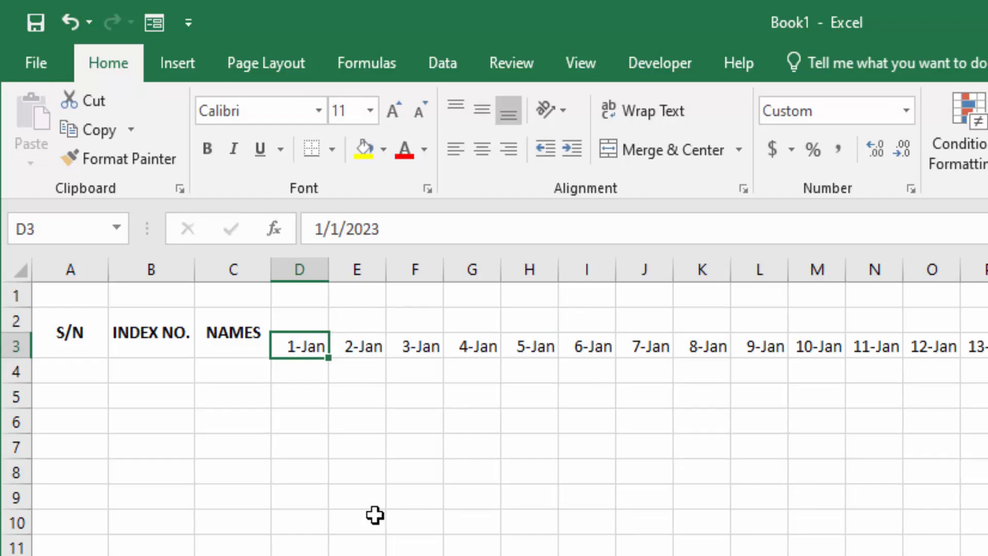
Step: Fill the weekday formula from D2 across row 2 to AH2, above the 31-Jan date
left_click(313, 317)
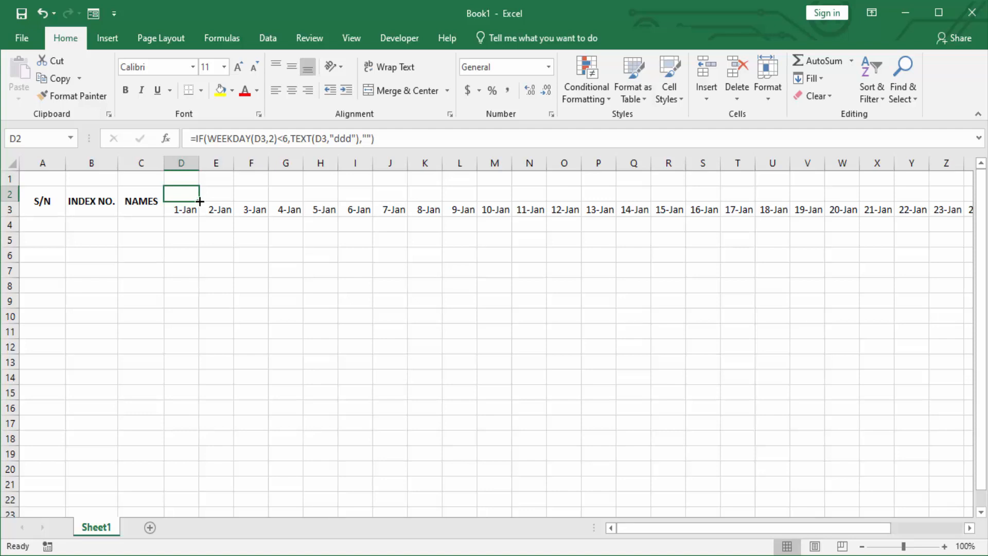
left_click_drag(200, 201, 856, 199)
scroll(616, 193, "right", 2)
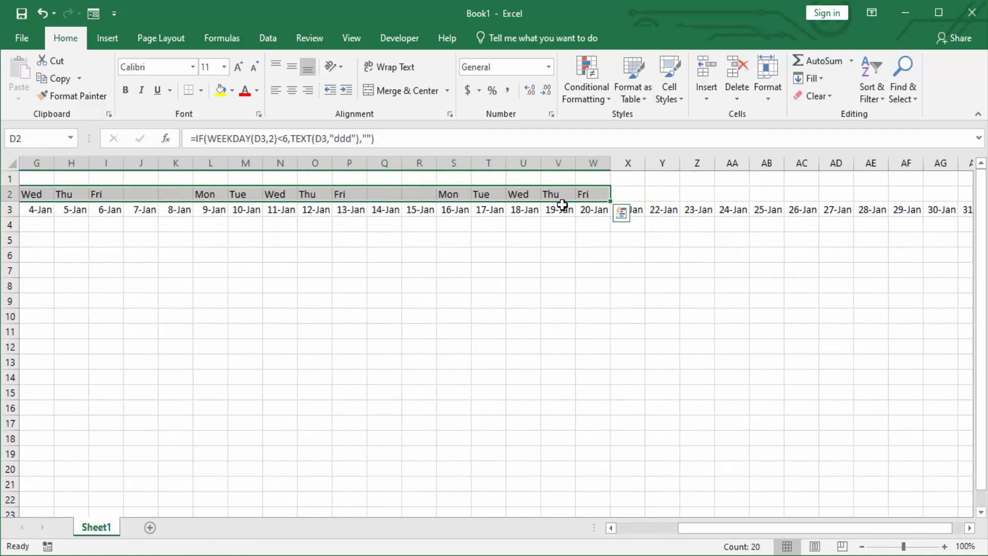
left_click(618, 209)
left_click_drag(612, 200, 906, 198)
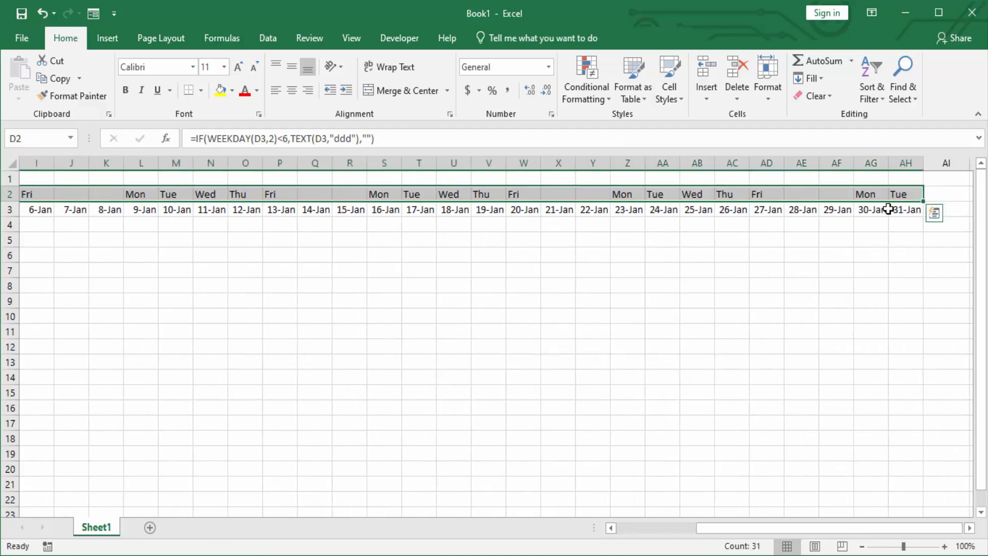
Step: Delete the weekend columns for 28-Jan and 29-Jan and for 21-Jan and 22-Jan
left_click(837, 161)
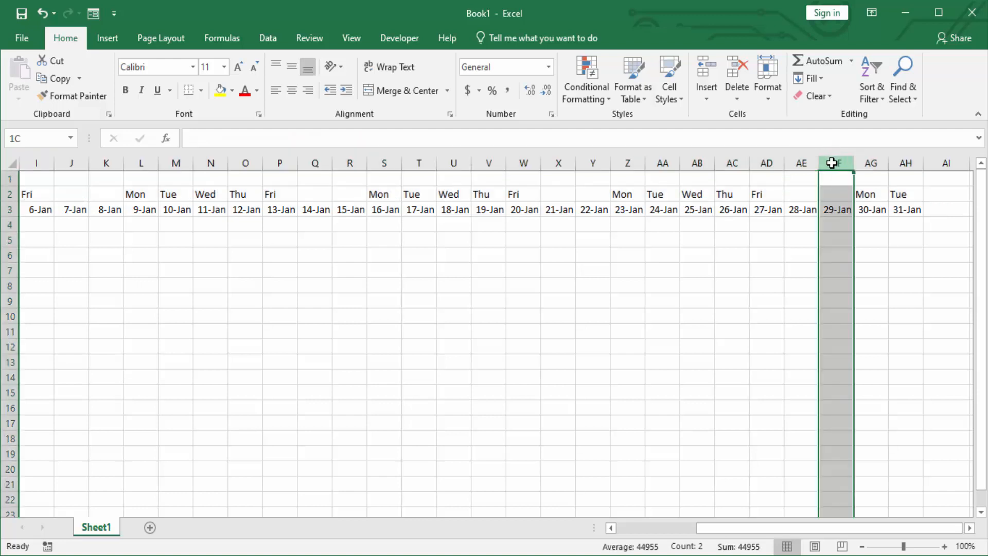
left_click(811, 163, "shift")
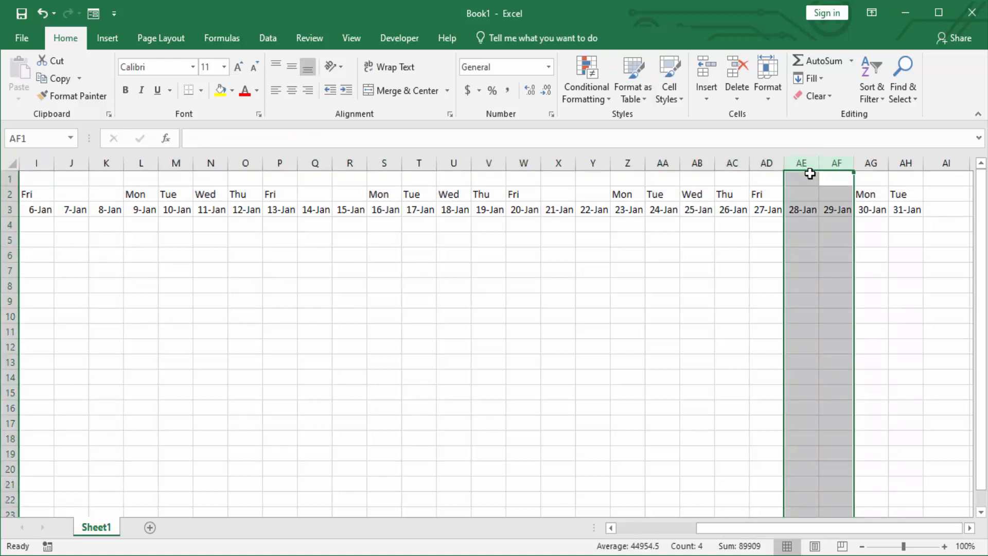
right_click(811, 175)
left_click(868, 302)
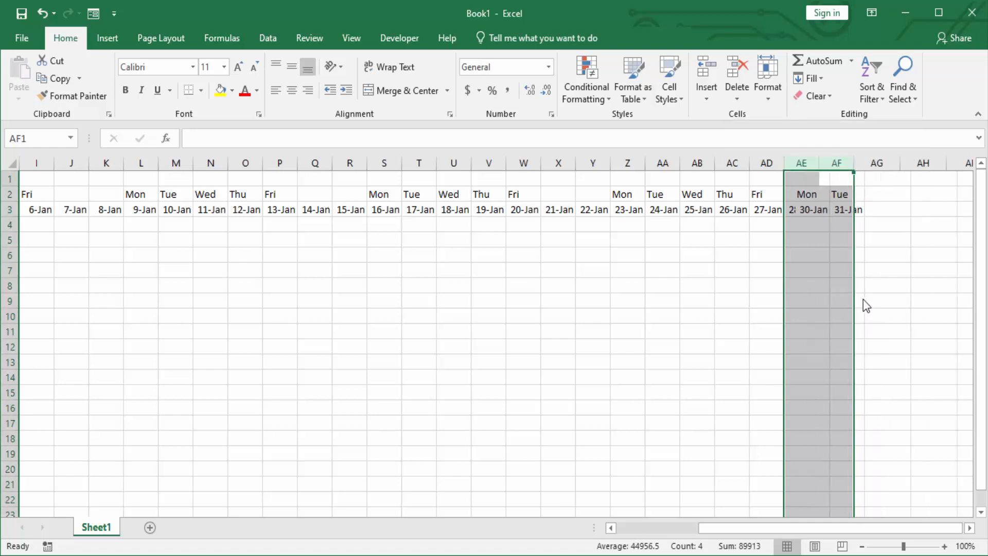
left_click(593, 163)
left_click_drag(593, 165, 561, 165)
right_click(561, 180)
left_click(612, 310)
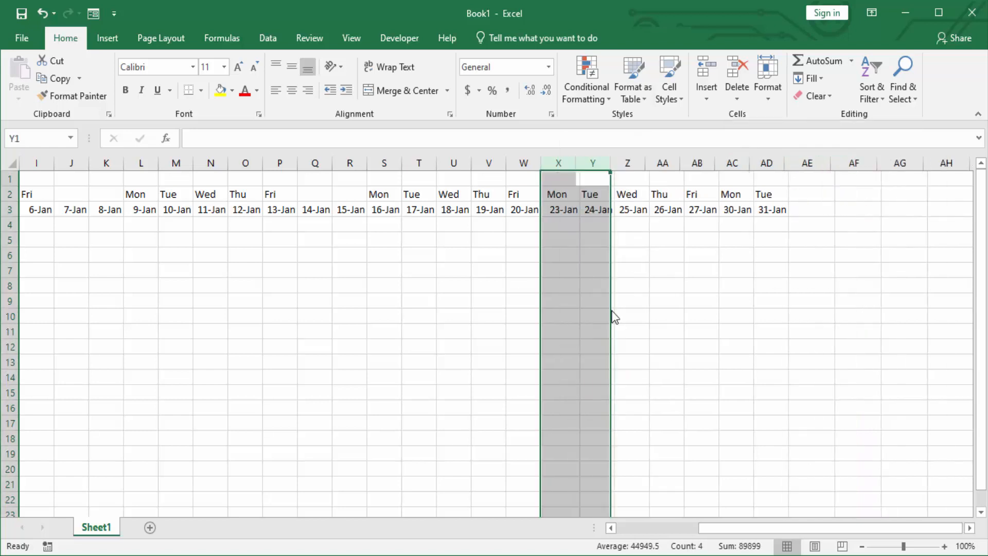
Step: Delete the weekend columns for 14-Jan and 15-Jan and for 7-Jan and 8-Jan
left_click_drag(762, 528, 700, 528)
left_click_drag(571, 164, 541, 165)
right_click(541, 181)
left_click(591, 310)
left_click_drag(327, 165, 300, 166)
right_click(300, 190)
left_click(353, 315)
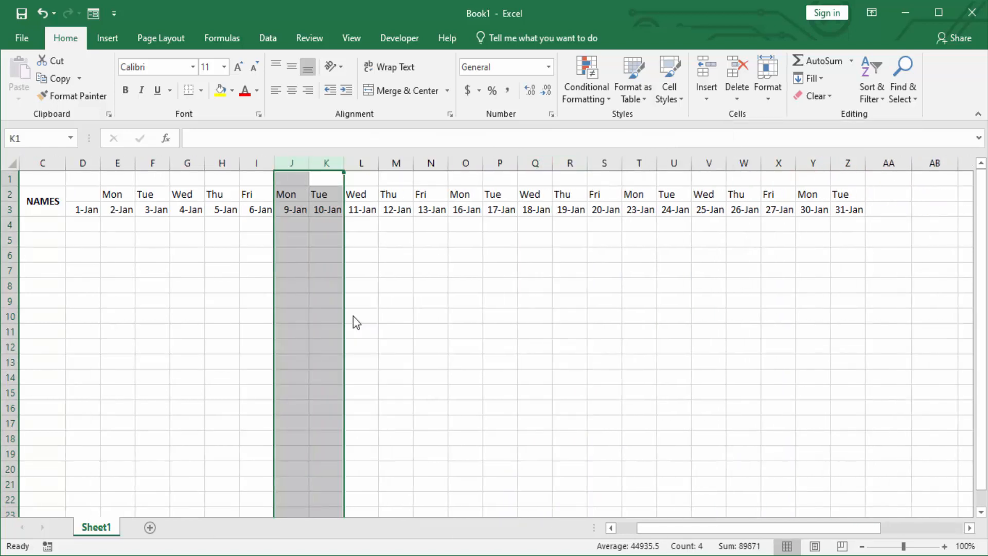
Step: Delete the 1-Jan column so that the dates start with Monday, 2-Jan
left_click_drag(700, 528, 678, 528)
left_click(181, 164)
right_click(181, 180)
left_click(232, 307)
left_click(329, 197)
Step: Make the weekday names in D2:Y2 bold and centered, with a yellow fill
left_click(180, 195)
left_click_drag(179, 194, 898, 195)
left_click(130, 91)
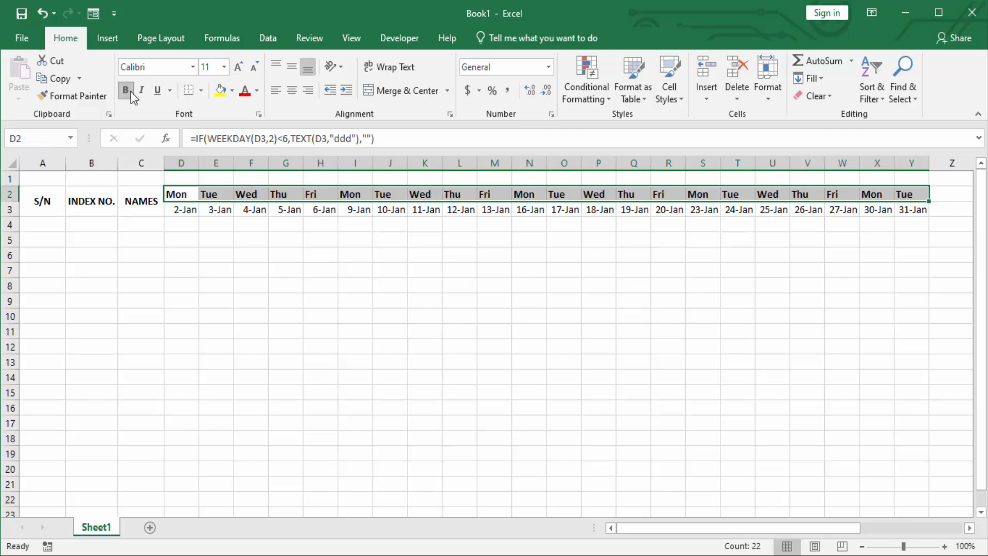
left_click(292, 91)
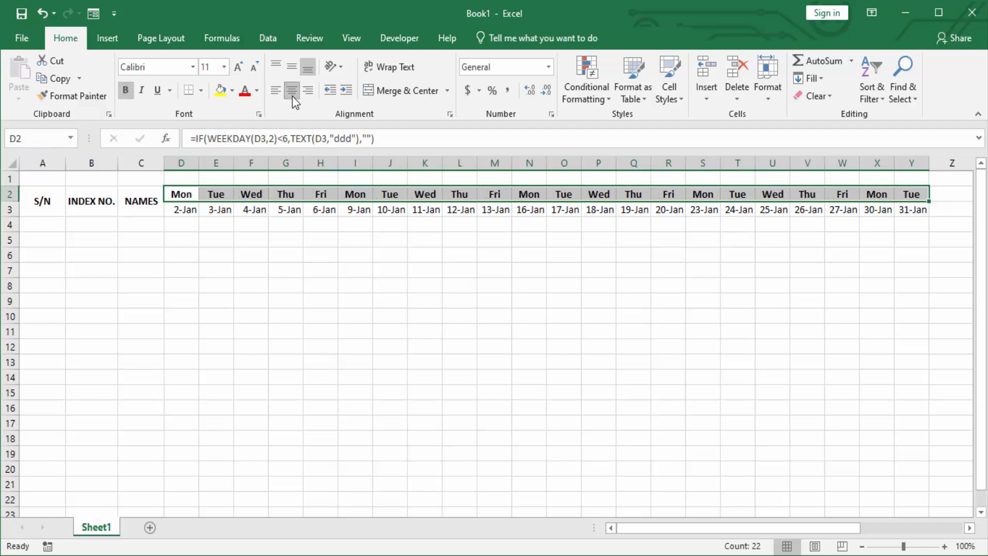
left_click(232, 92)
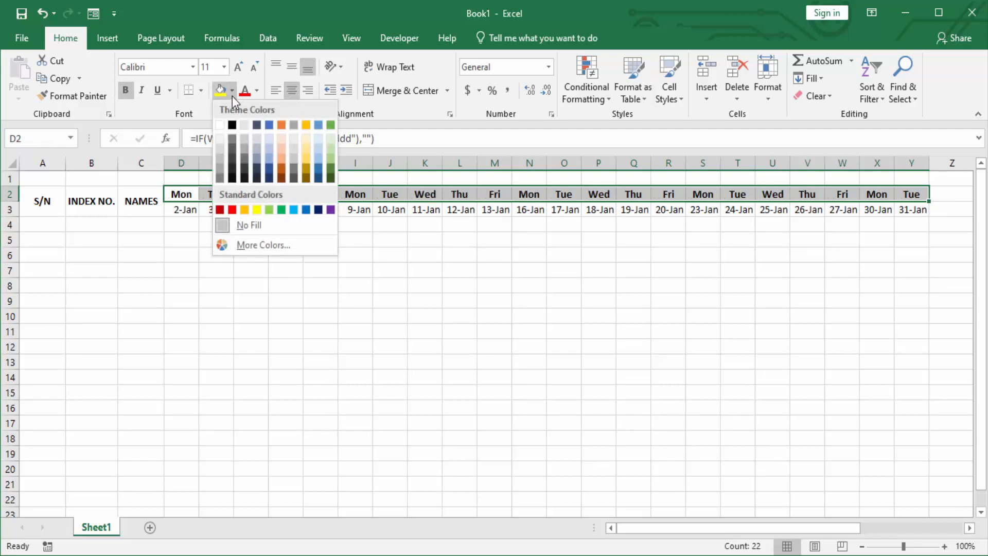
left_click(257, 210)
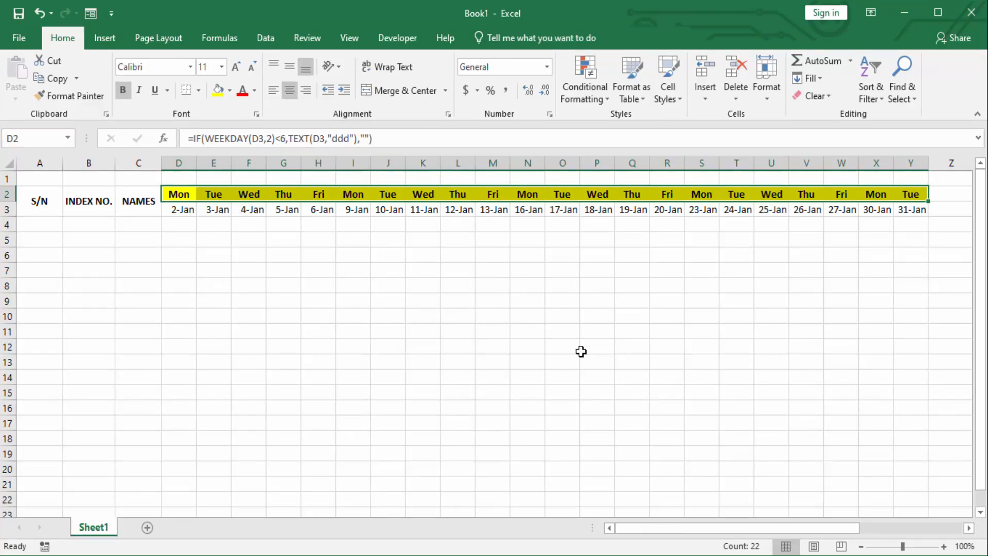
Step: Center the weekday and date cells D2:Y3 both horizontally and vertically
key("shift+Down")
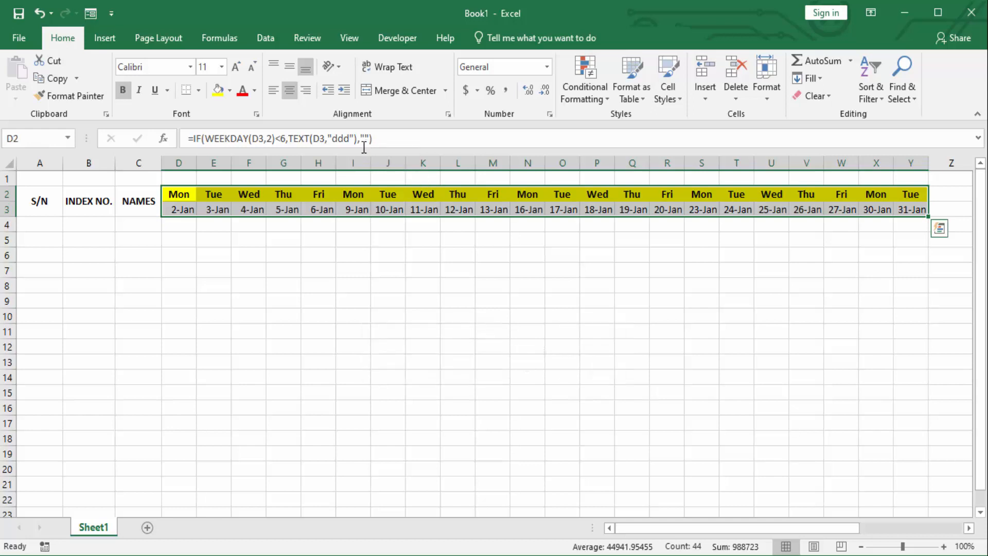
left_click(291, 90)
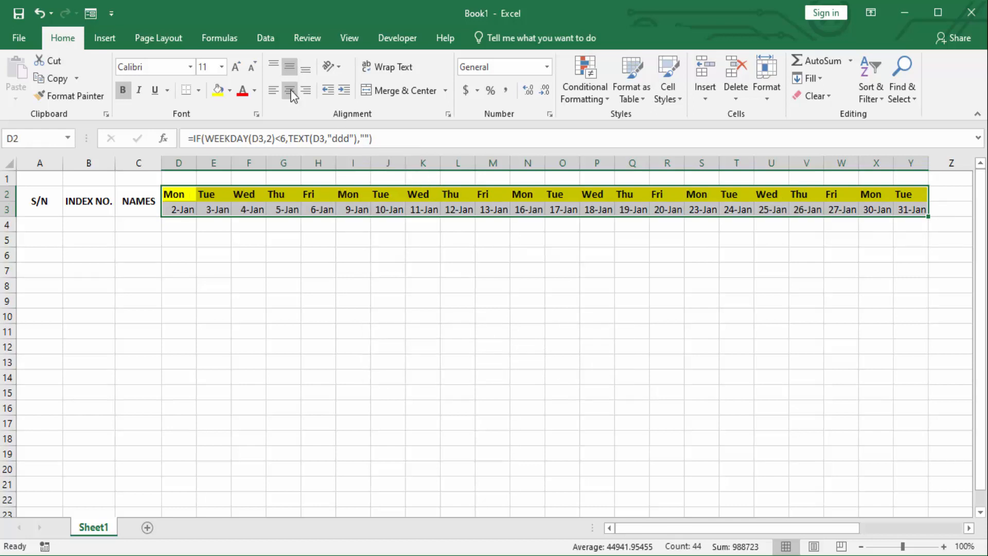
left_click(292, 89)
left_click(225, 210)
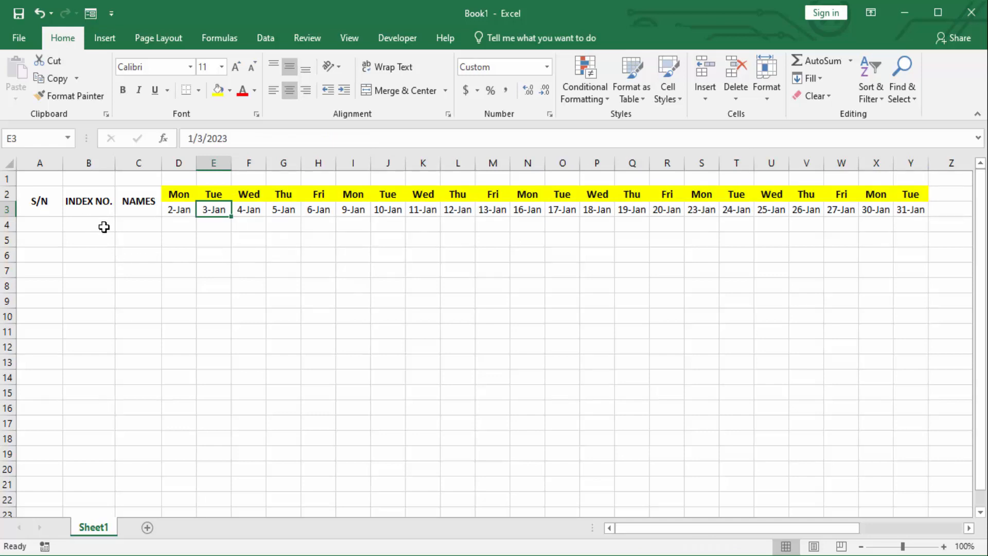
Step: Paste the students' index numbers and full names into B4:C18, and autofit column C to the names
left_click(88, 224)
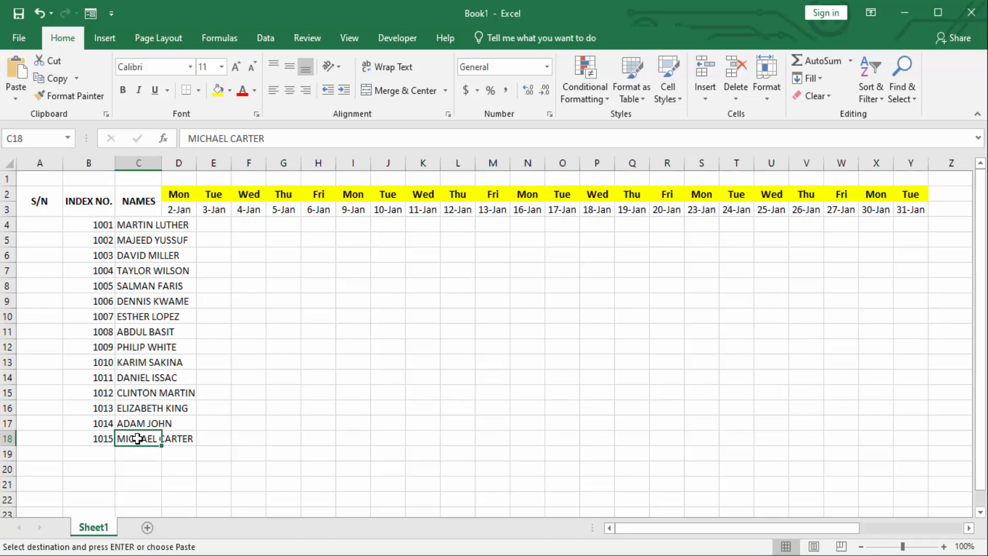
scroll(137, 438, "up", 1, "ctrl")
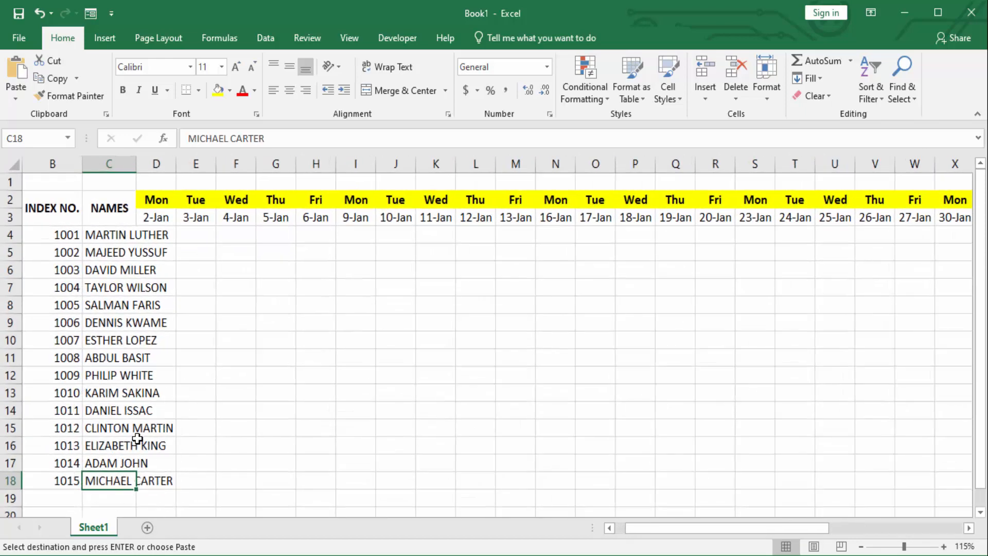
scroll(137, 438, "up", 1, "ctrl")
scroll(137, 438, "left", 1)
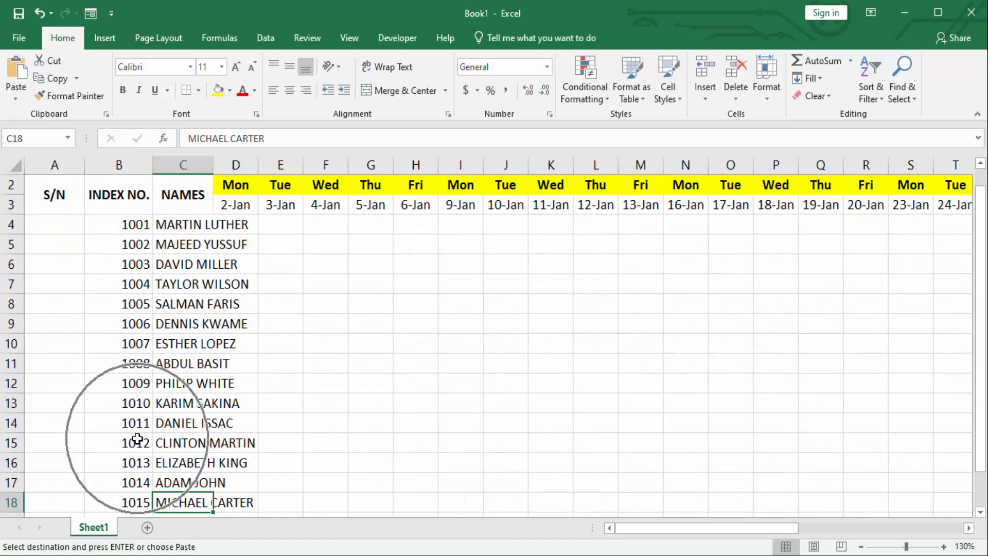
scroll(138, 438, "up", 1, "ctrl")
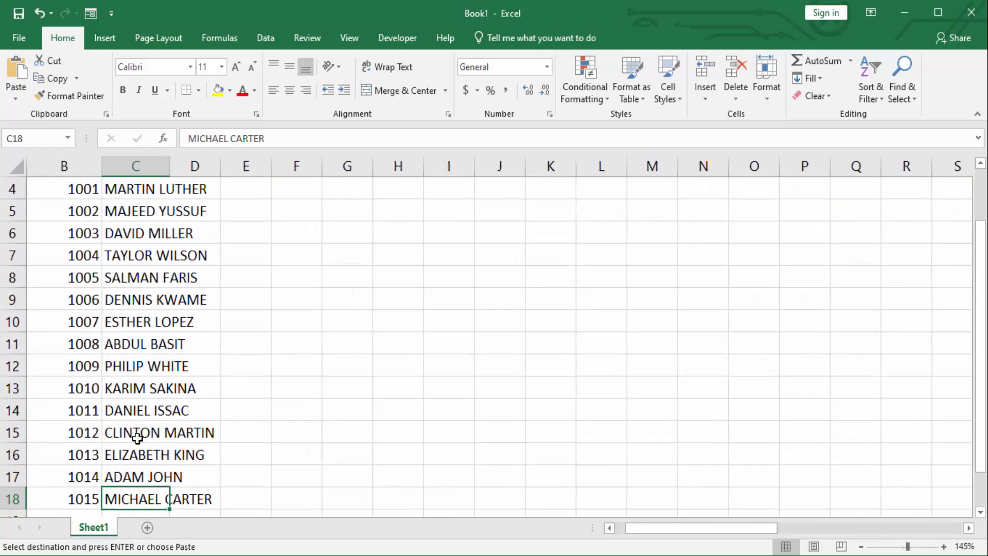
scroll(138, 438, "up", 1)
scroll(137, 438, "left", 1)
left_click(221, 165)
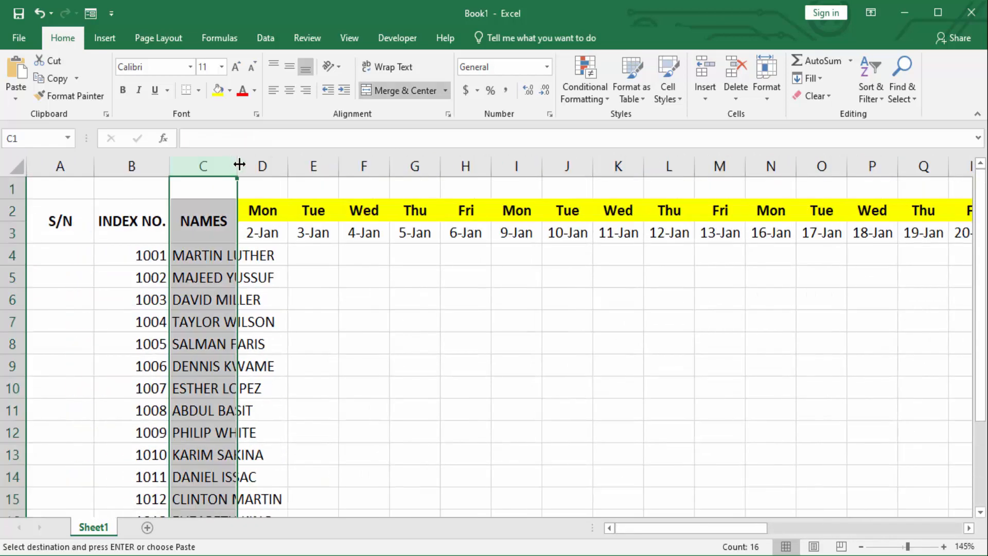
double_click(239, 165)
left_click(218, 308)
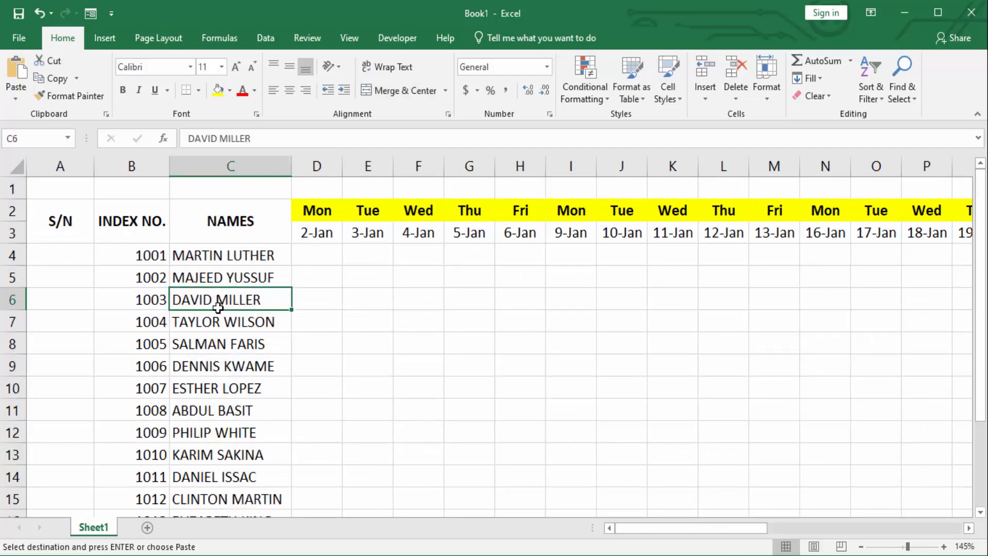
scroll(218, 307, "down", 1)
scroll(218, 308, "up", 1)
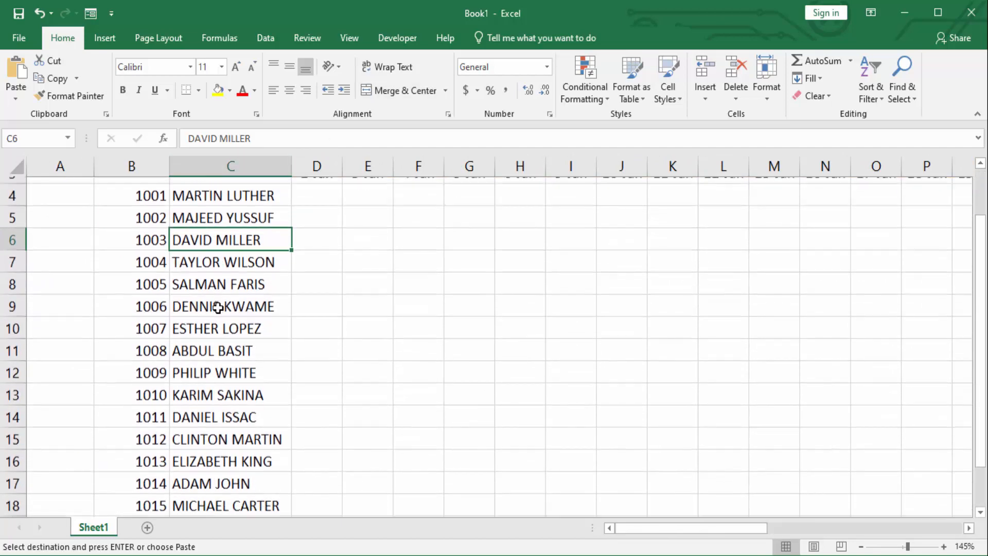
Step: Enter the serial-number formula =ROW(A4)-ROW($A$3) in A4 under the S/N header
left_click(66, 243)
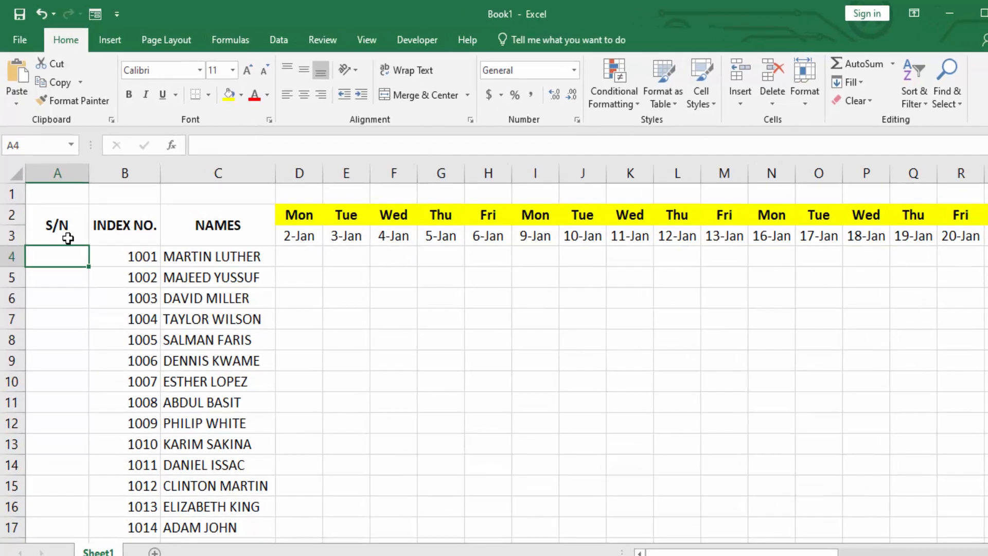
type("=r")
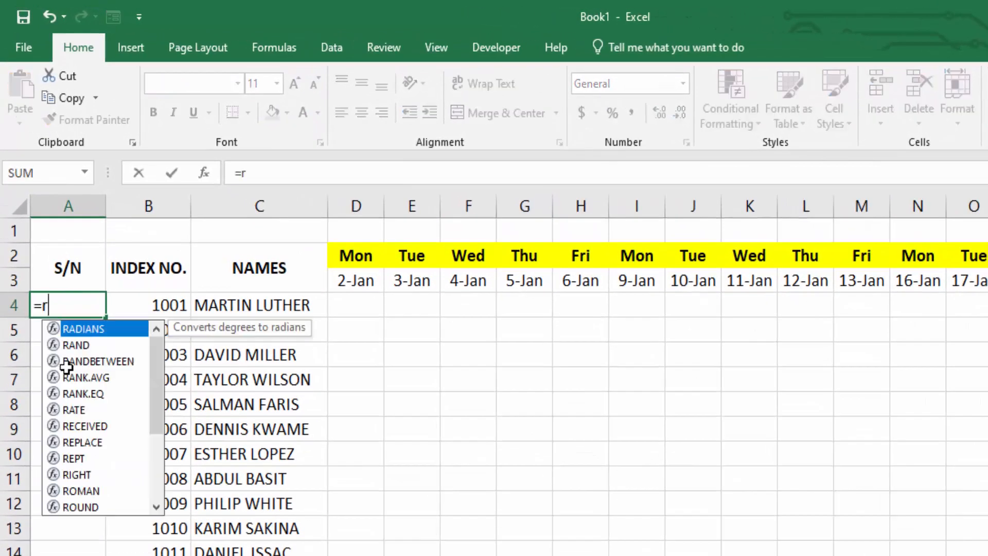
key("BackSpace")
type("ROW(")
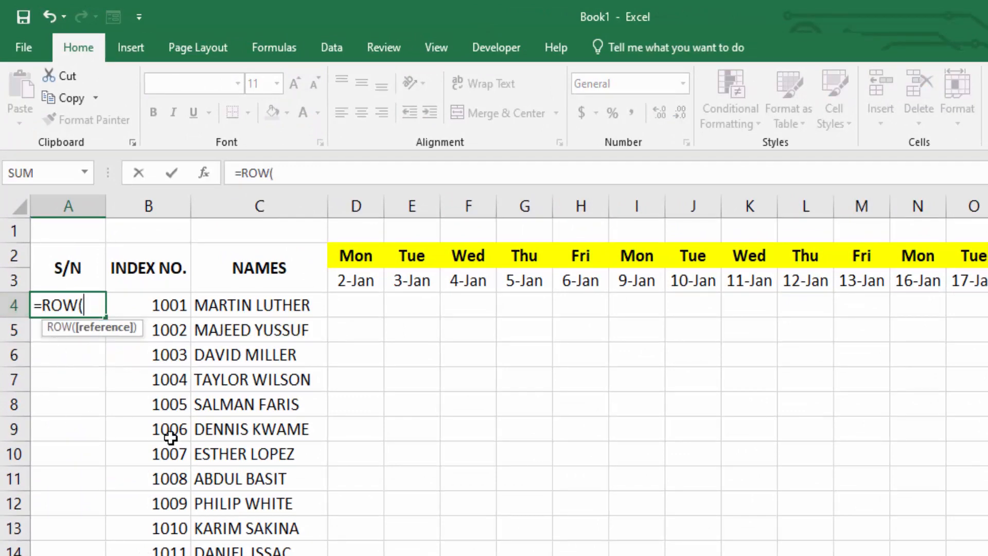
type("A4")
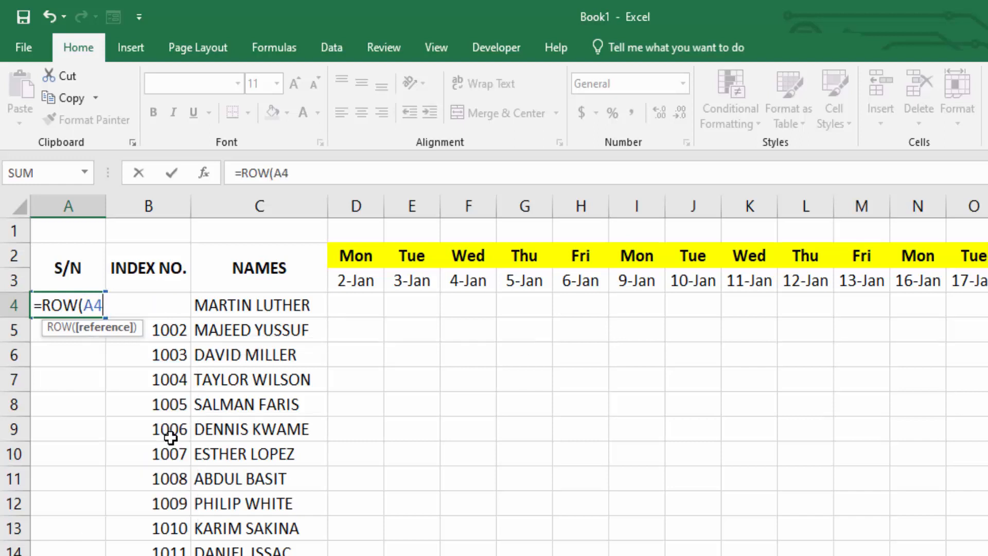
type(")")
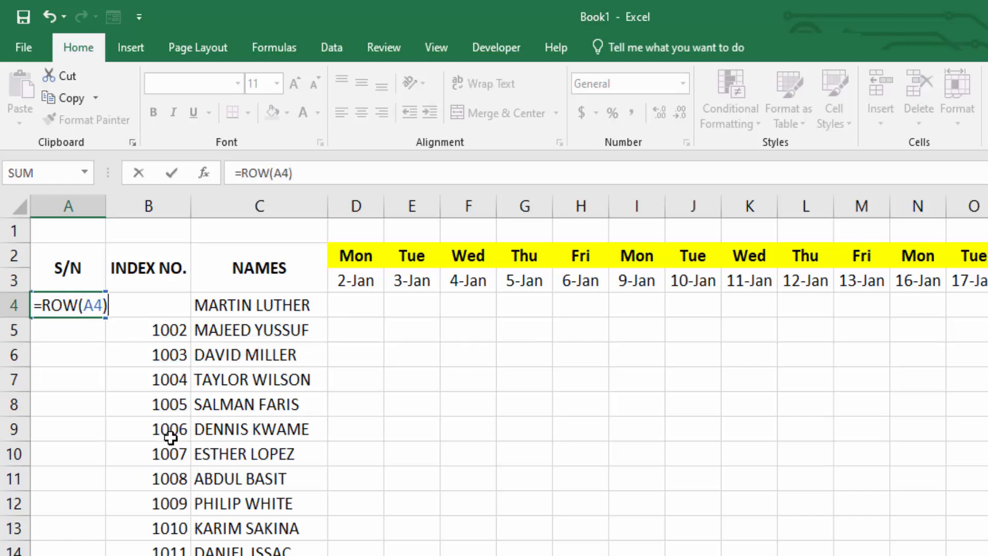
type("-RO")
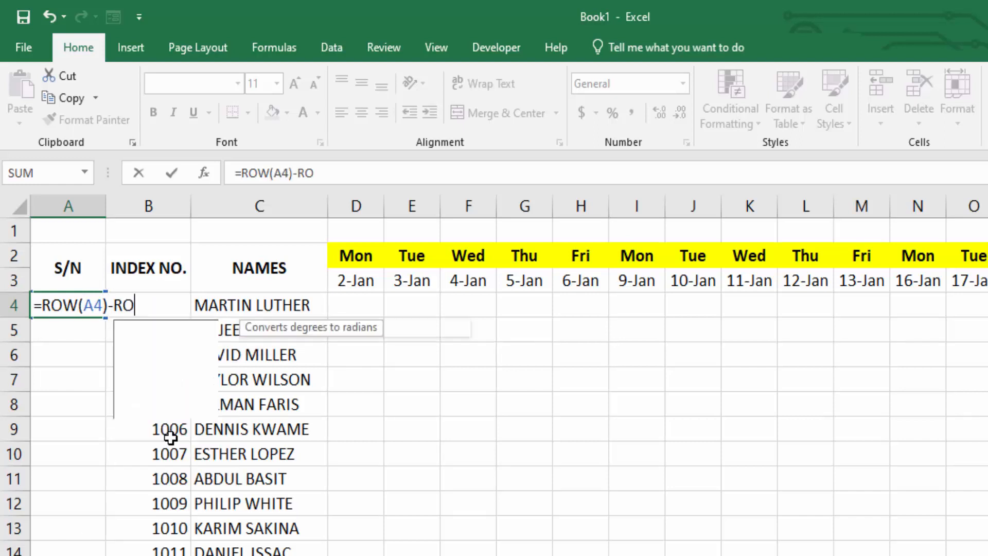
type("W(")
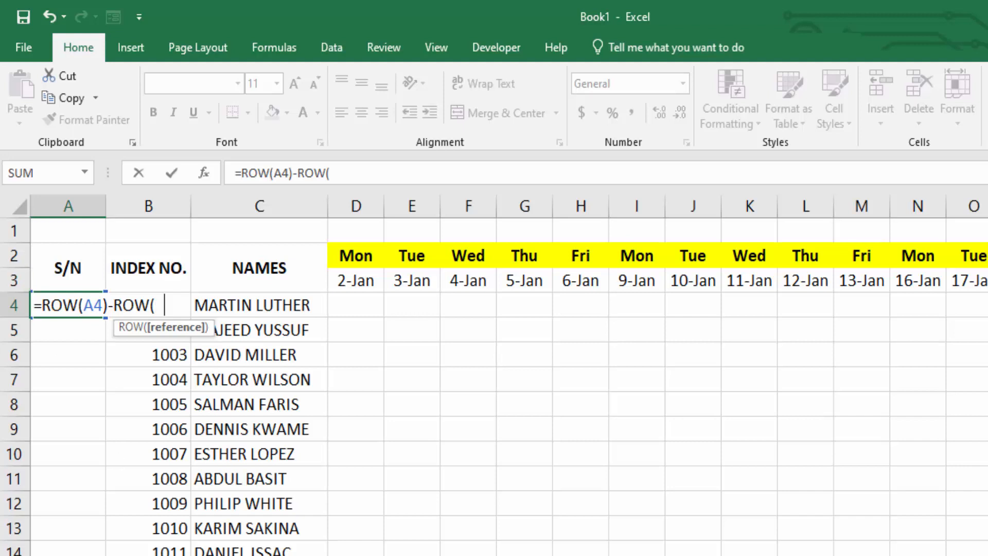
type(" $A$")
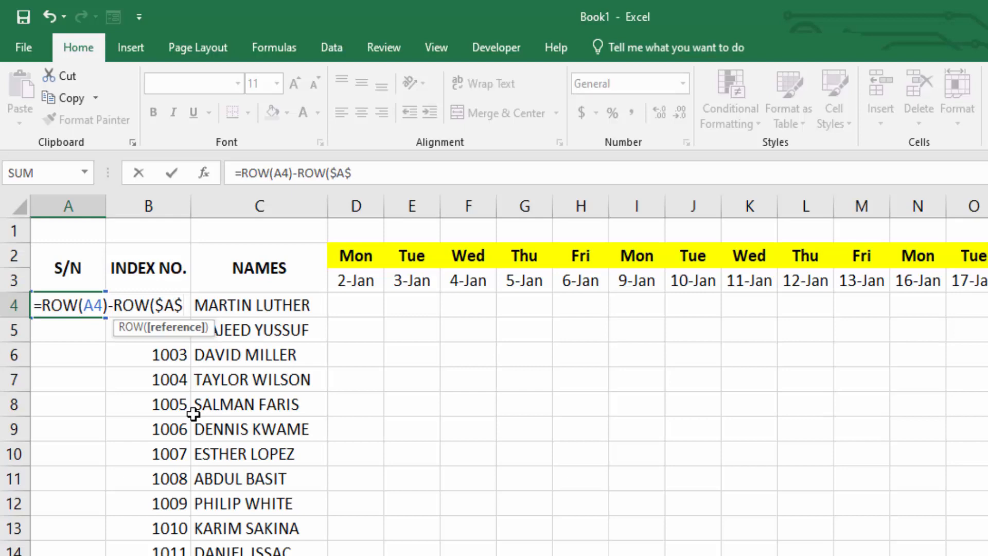
type("3)")
key("Return")
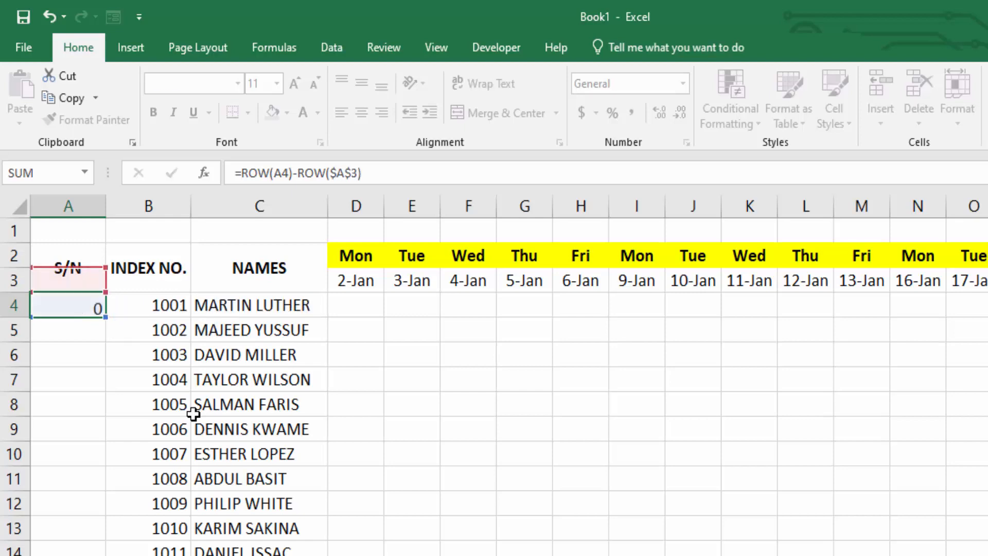
Step: Fill the serial-number formula from A4 down to A18 for all the students
left_click(94, 305)
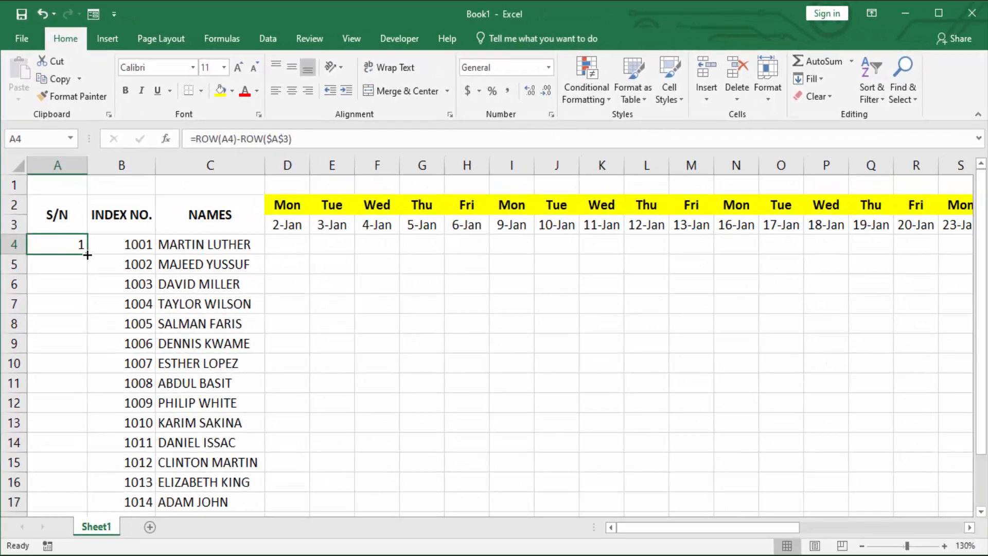
double_click(87, 256)
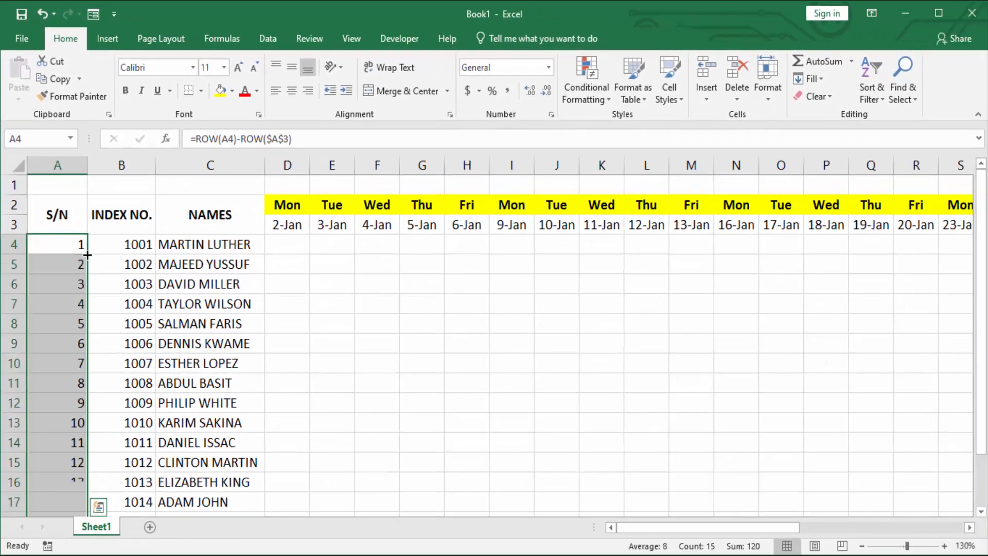
scroll(64, 328, "down", 1)
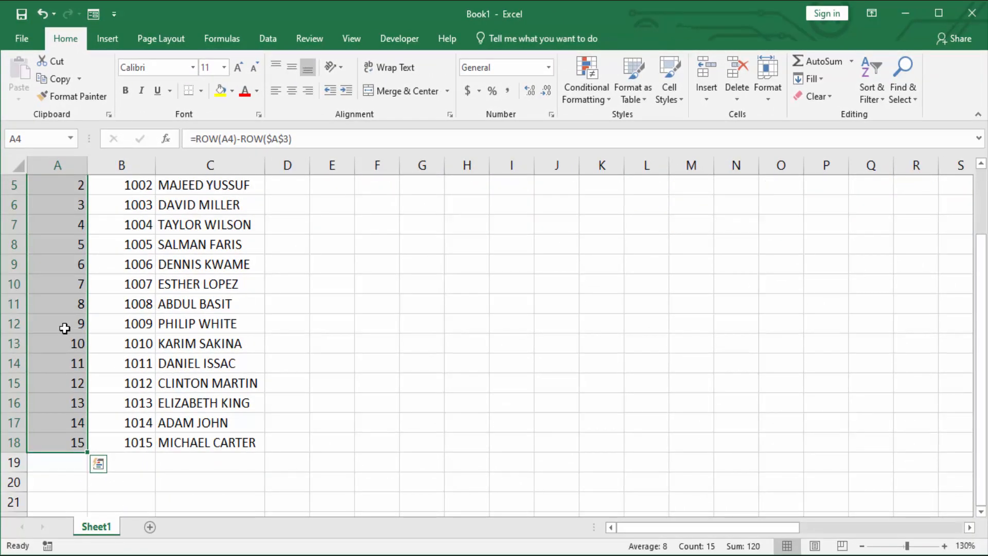
scroll(64, 328, "up", 3)
scroll(64, 329, "down", 1)
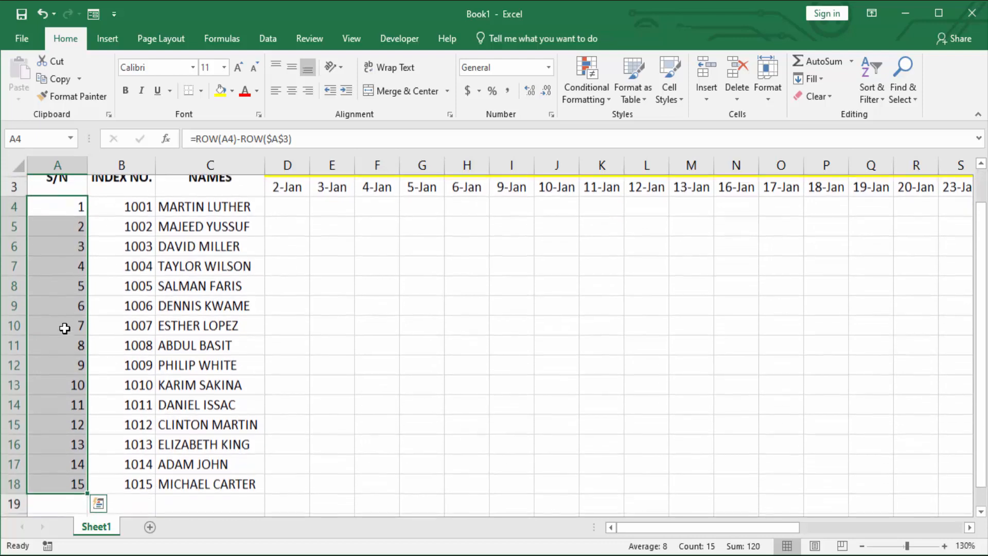
Step: Narrow column A to fit its contents and center the serial and index numbers in A4:B18 horizontally
left_click(67, 479)
left_click_drag(39, 238, 90, 494)
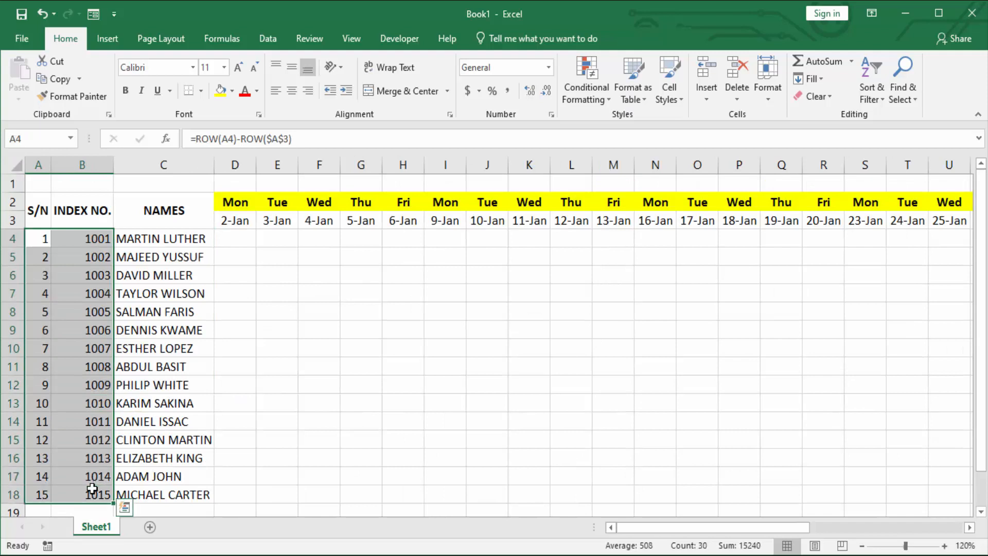
left_click(292, 92)
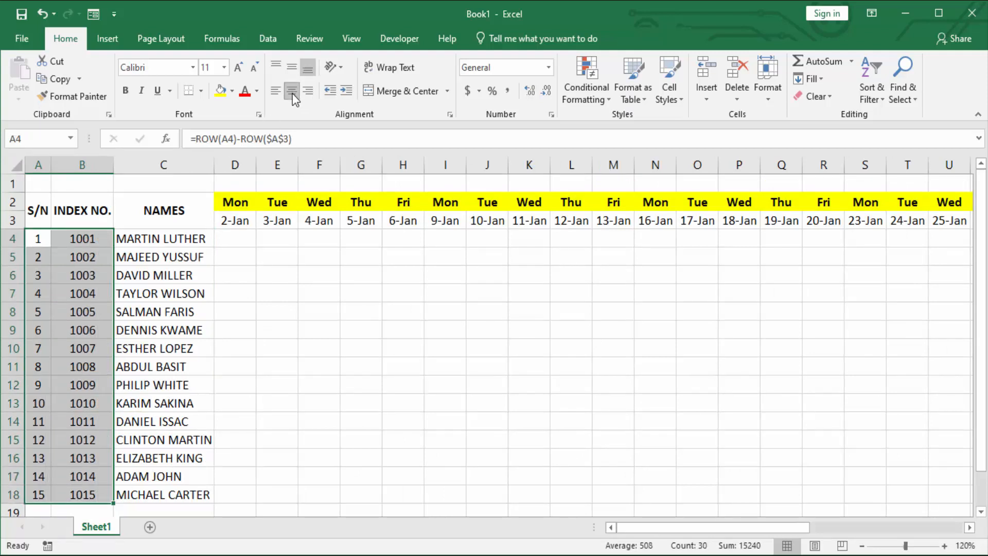
left_click(171, 239)
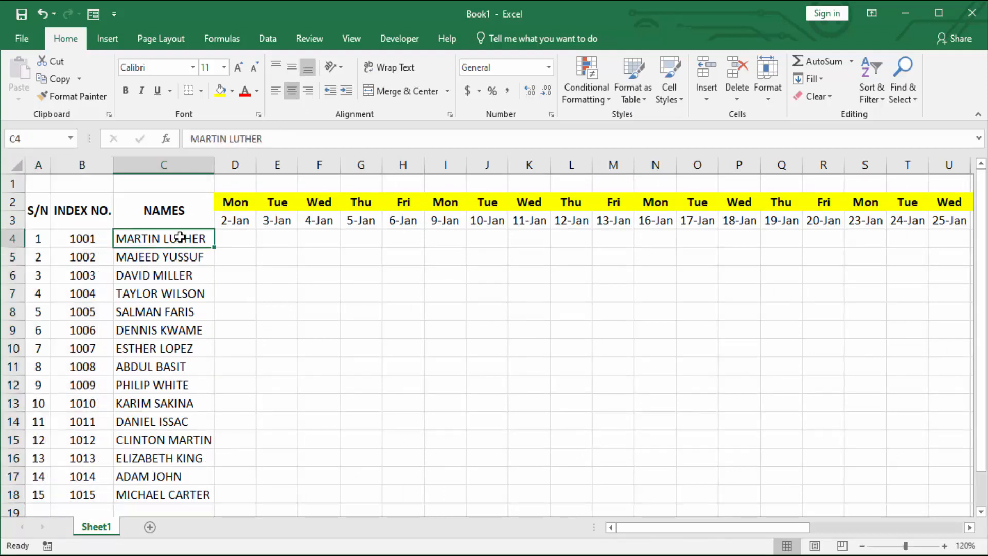
Step: Enter the sample attendance marks P in D4 and A in D5 under 2-Jan
left_click(232, 238)
type("P")
key("Return")
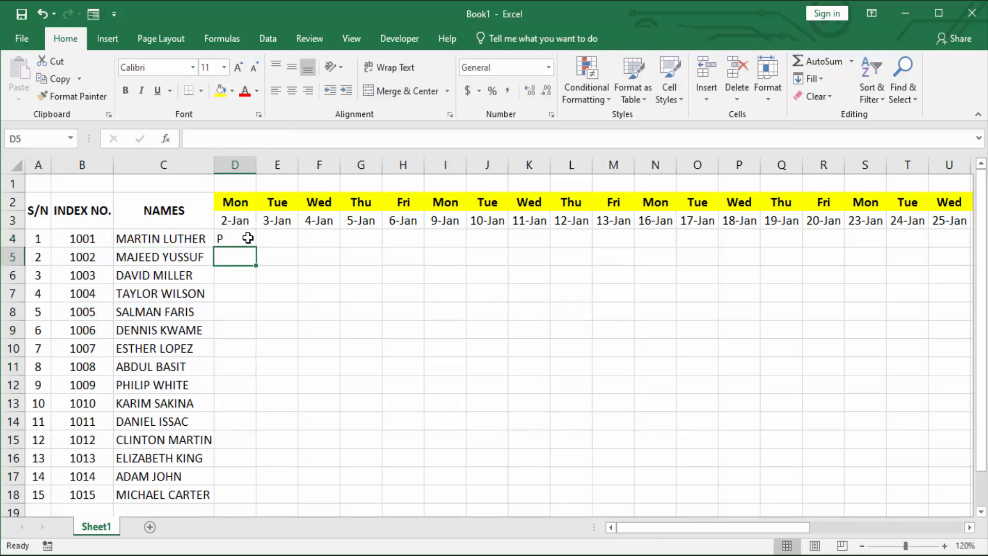
type("A")
key("Return")
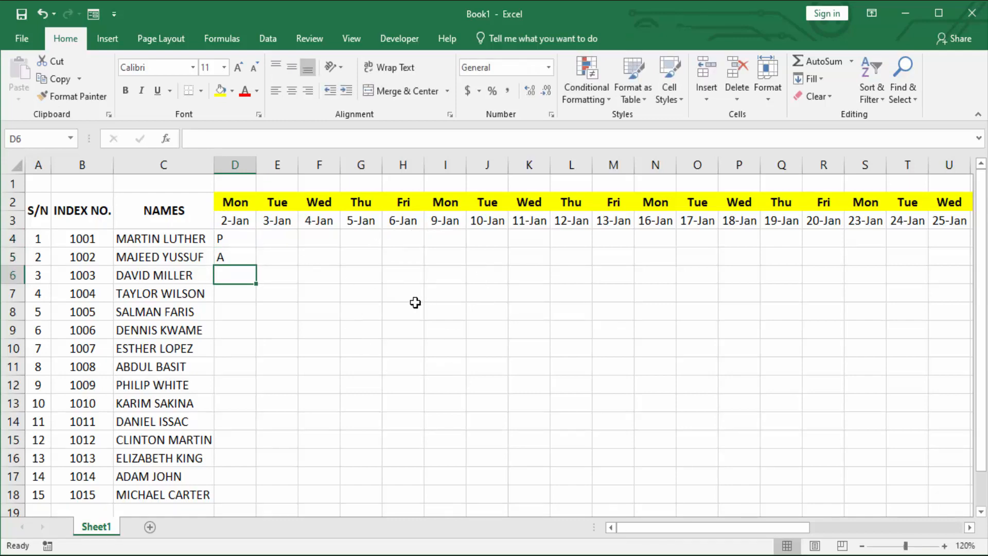
Step: Start an Equal To conditional formatting rule for the value P on the attendance range D4:Y18
scroll(415, 302, "down", 2, "ctrl")
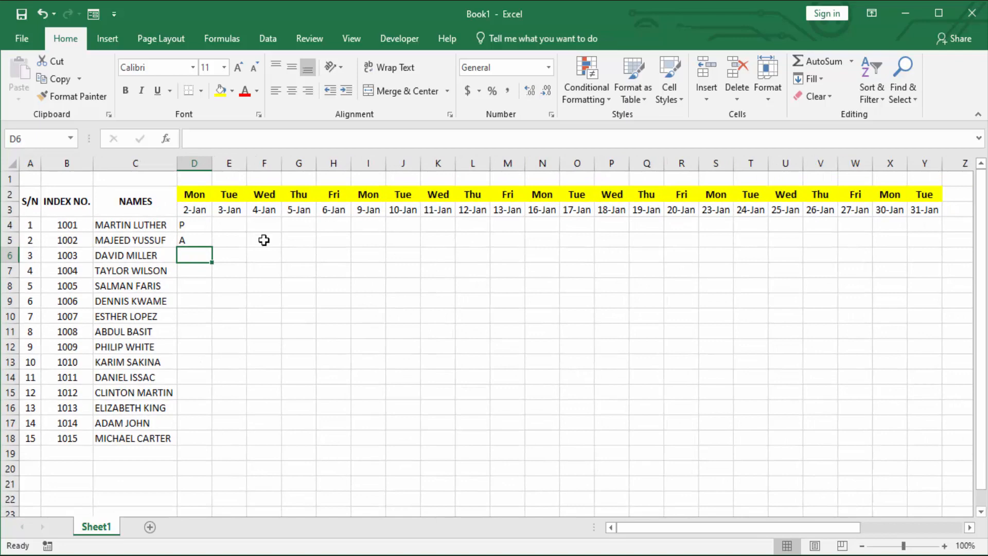
left_click_drag(199, 226, 921, 437)
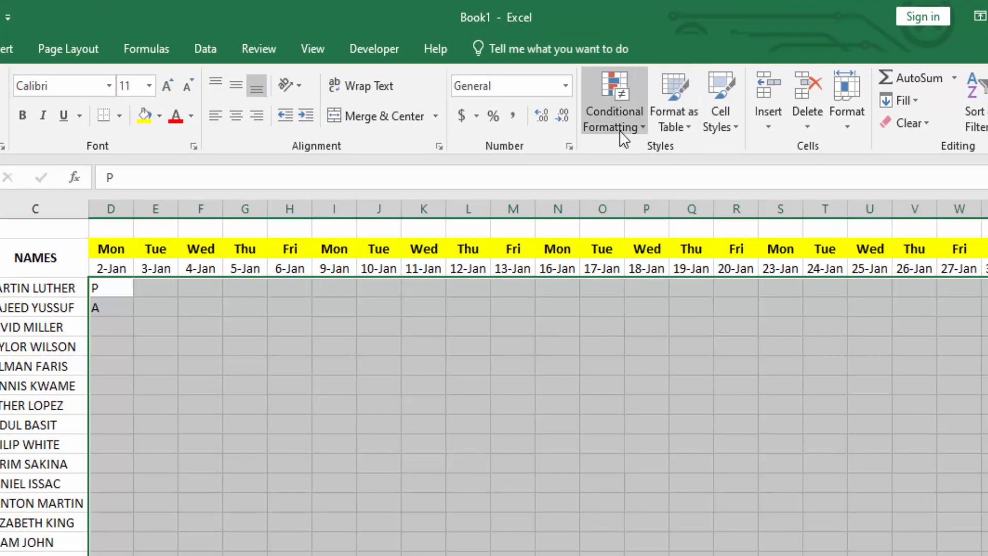
left_click(620, 123)
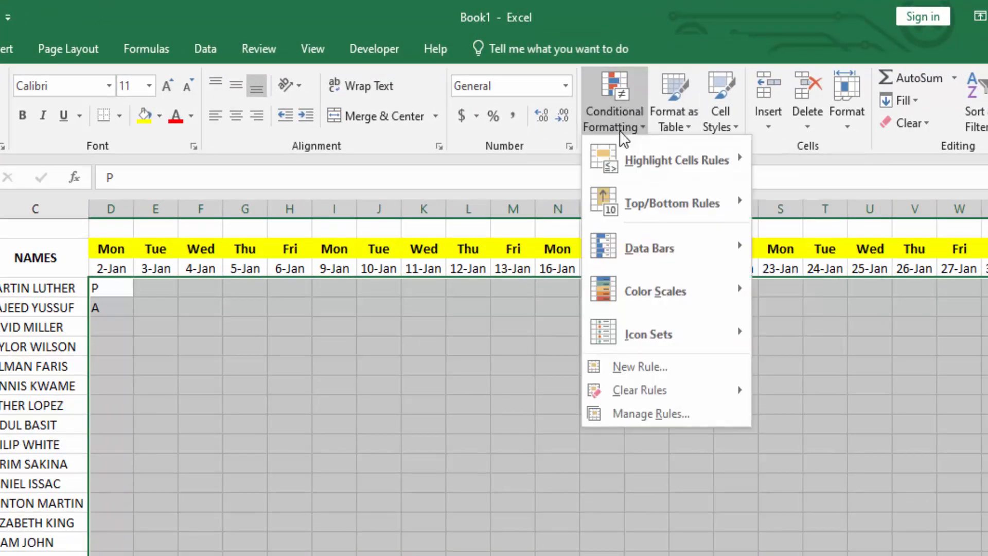
mouse_move(656, 164)
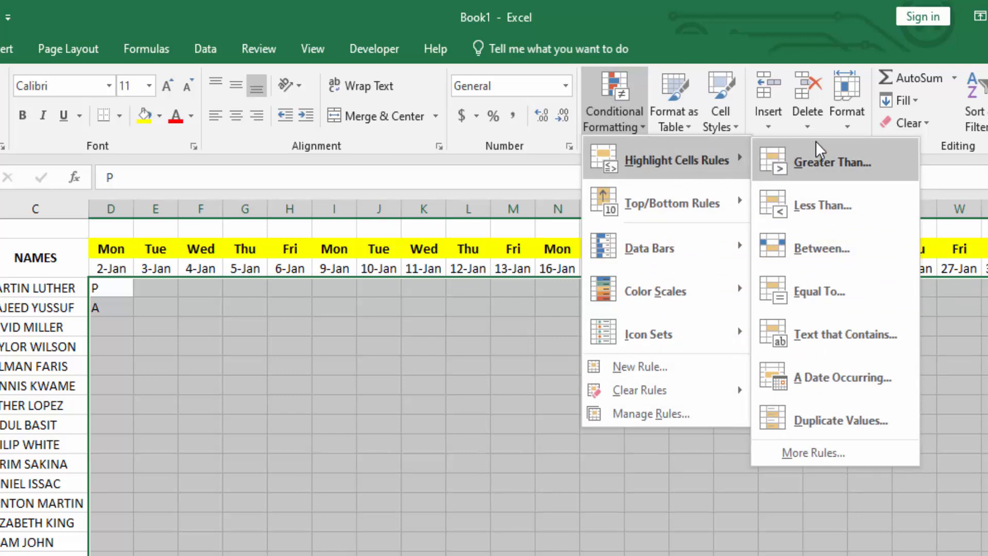
left_click(824, 286)
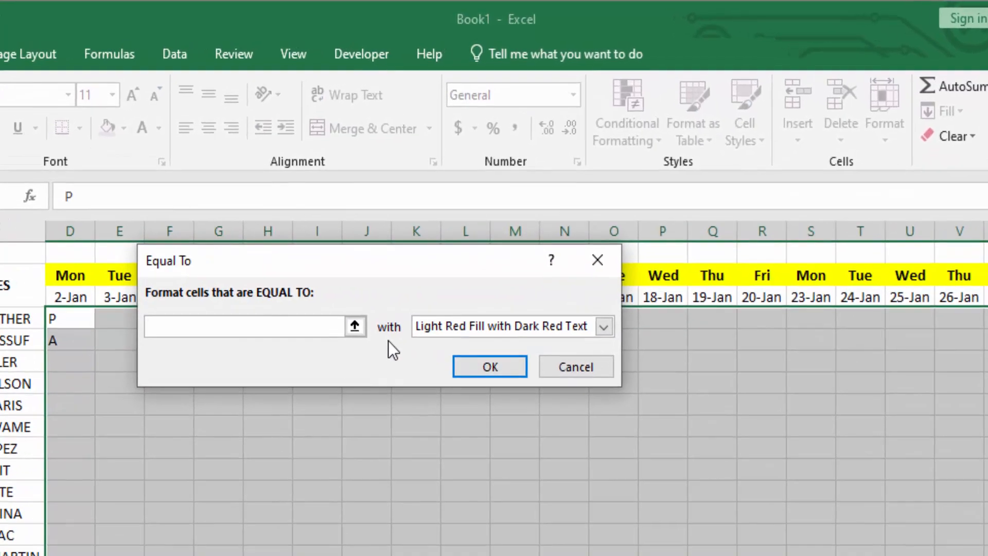
type("P")
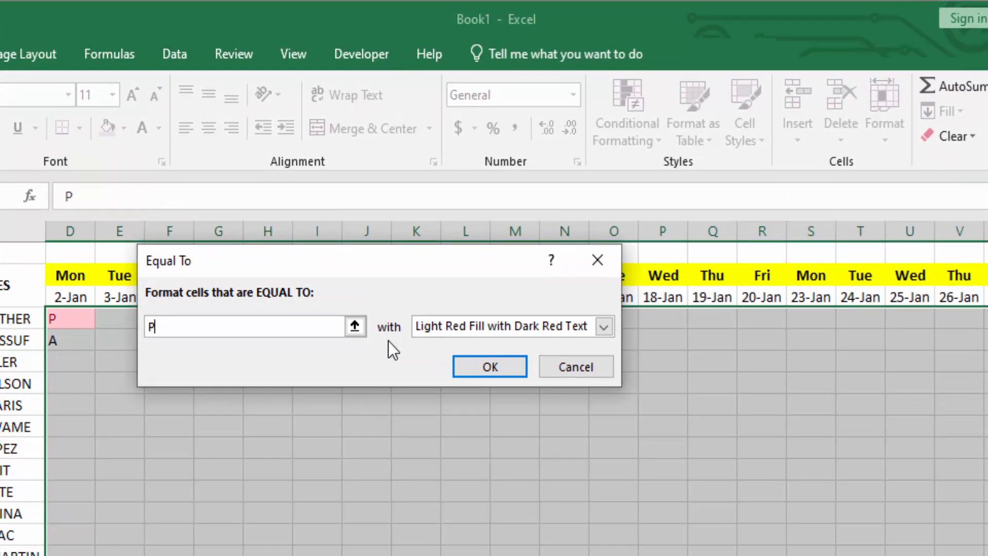
Step: Give the P rule a custom format with white font and the standard green fill, and apply it
left_click(604, 326)
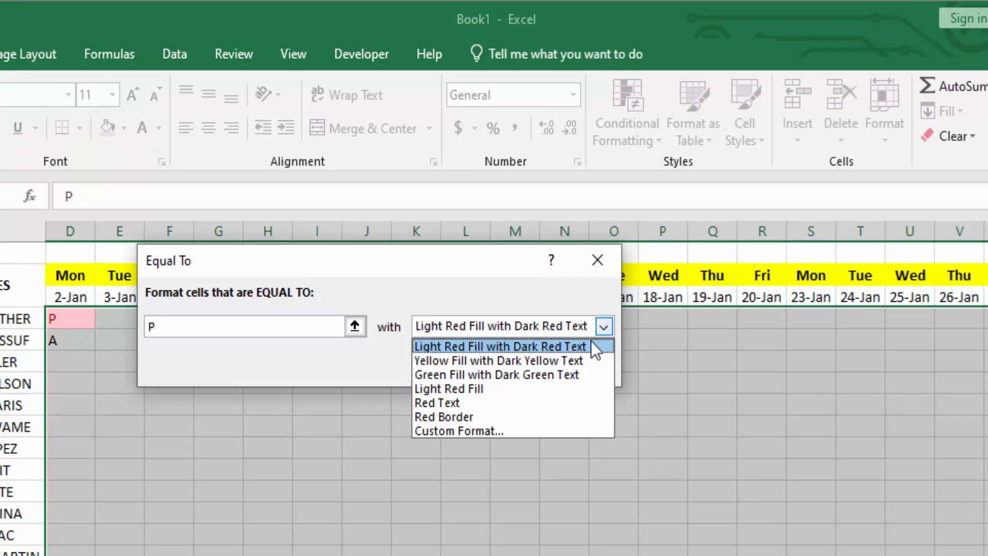
left_click(495, 433)
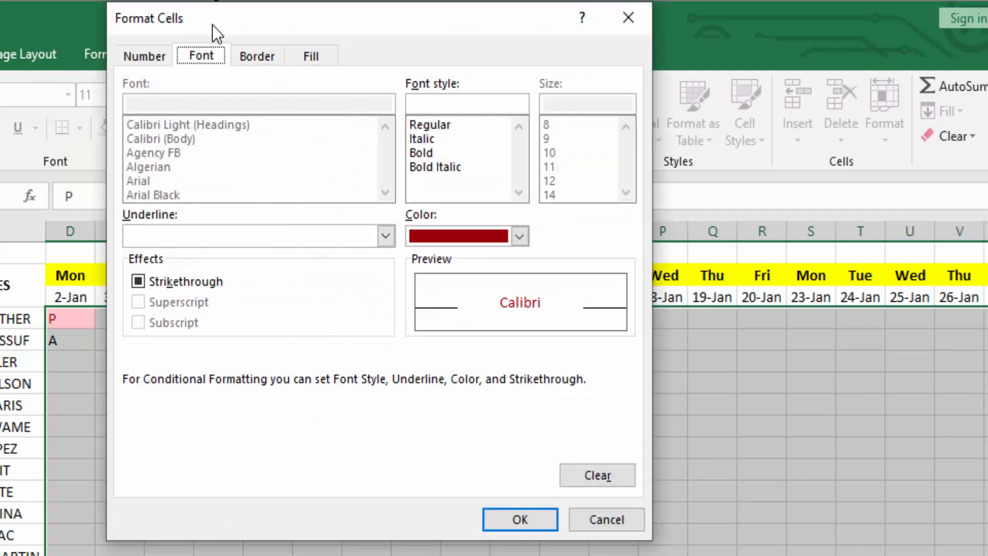
left_click(525, 242)
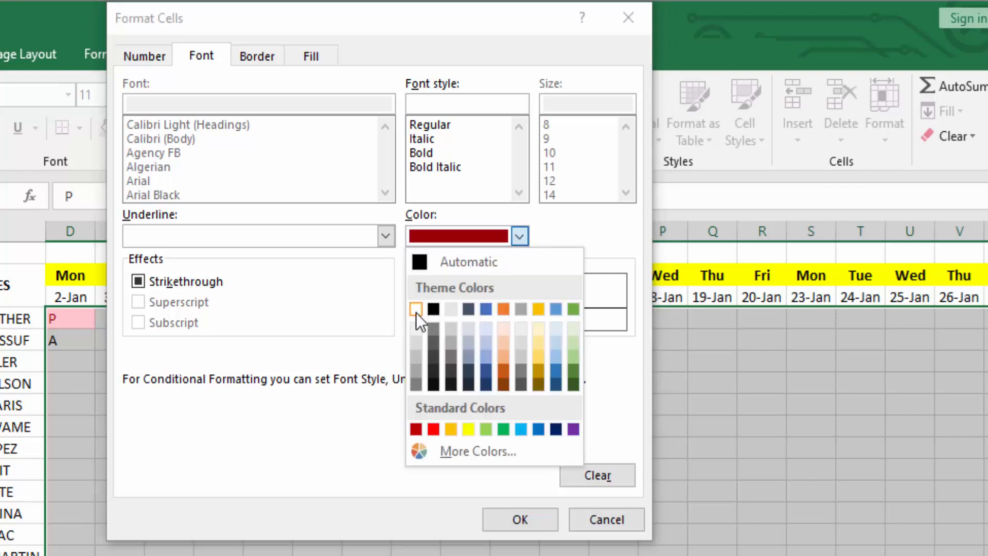
left_click(416, 309)
left_click(317, 57)
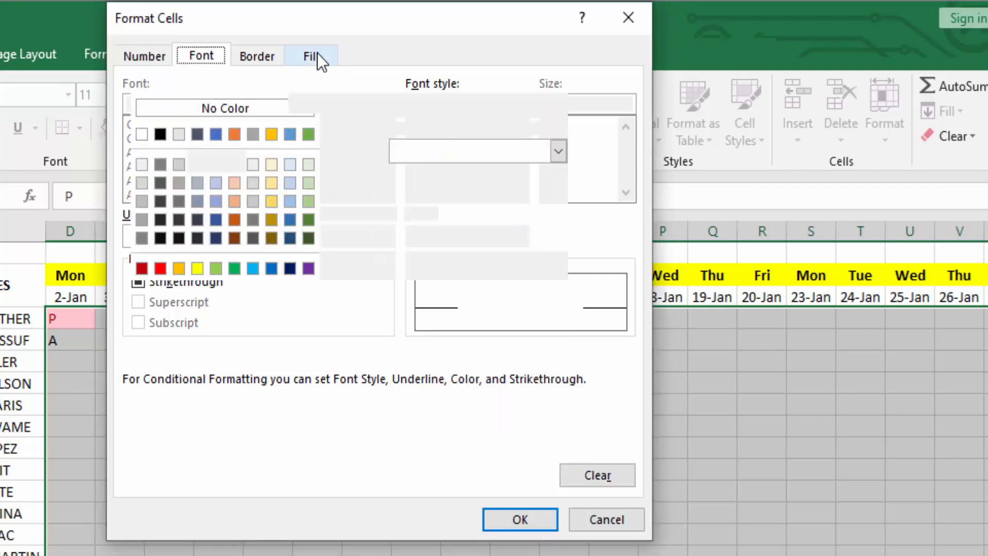
left_click(311, 133)
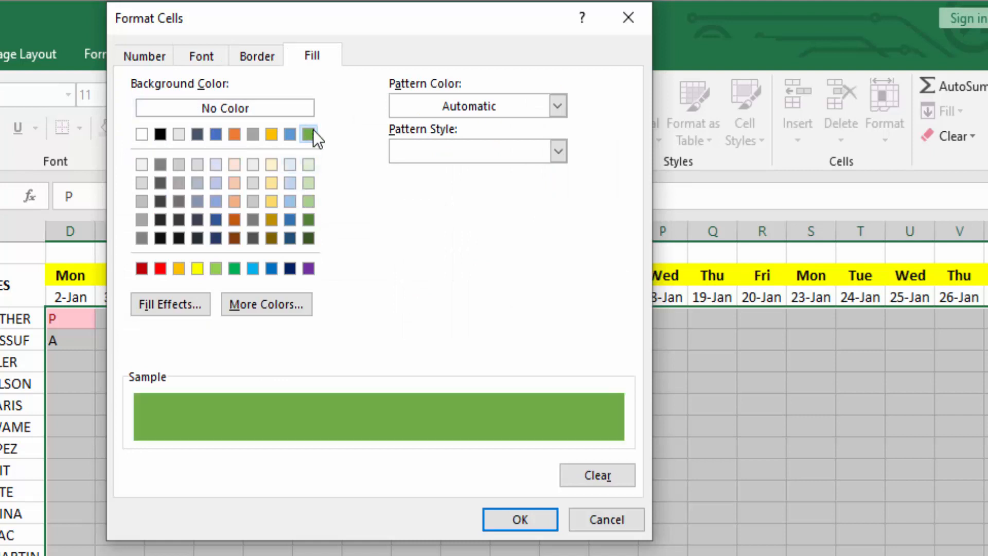
left_click(240, 270)
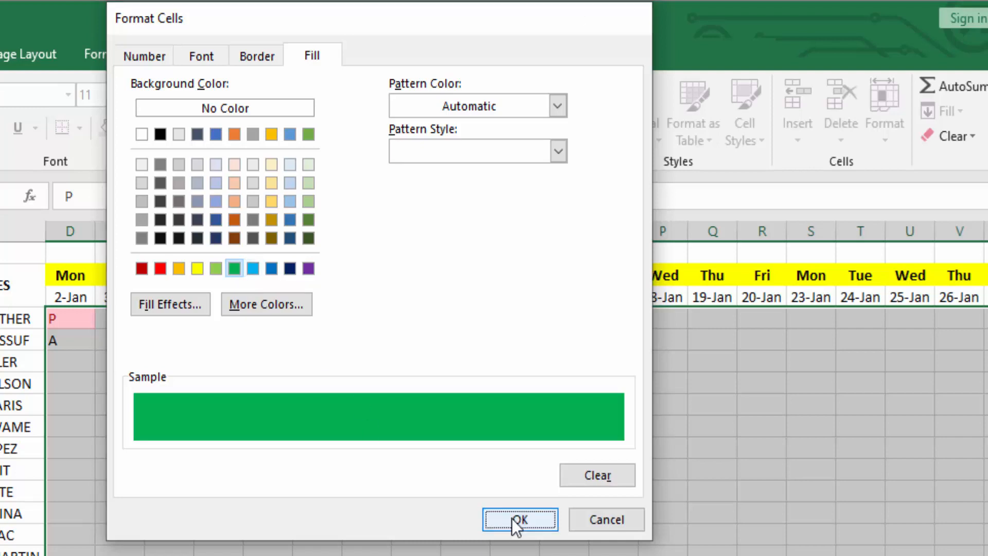
left_click(512, 518)
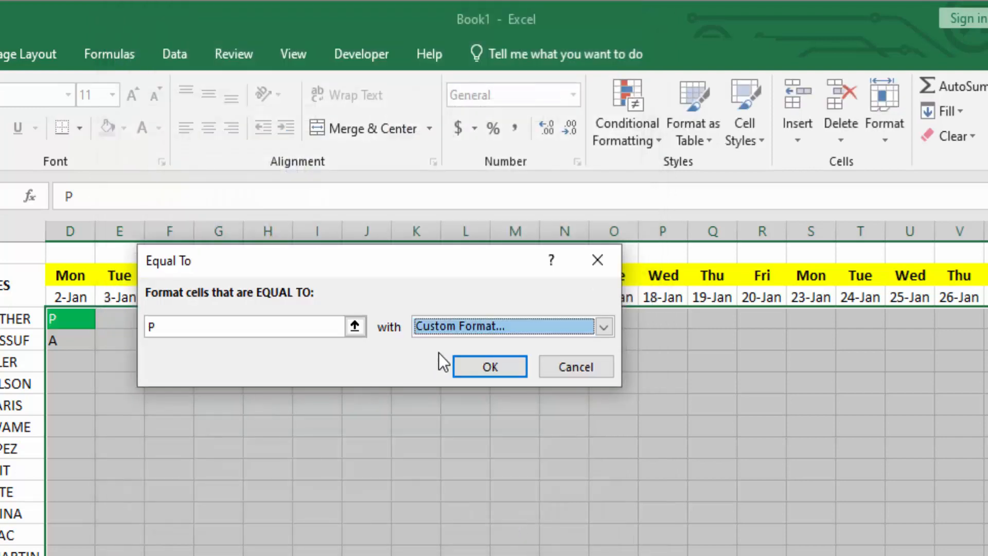
left_click(485, 370)
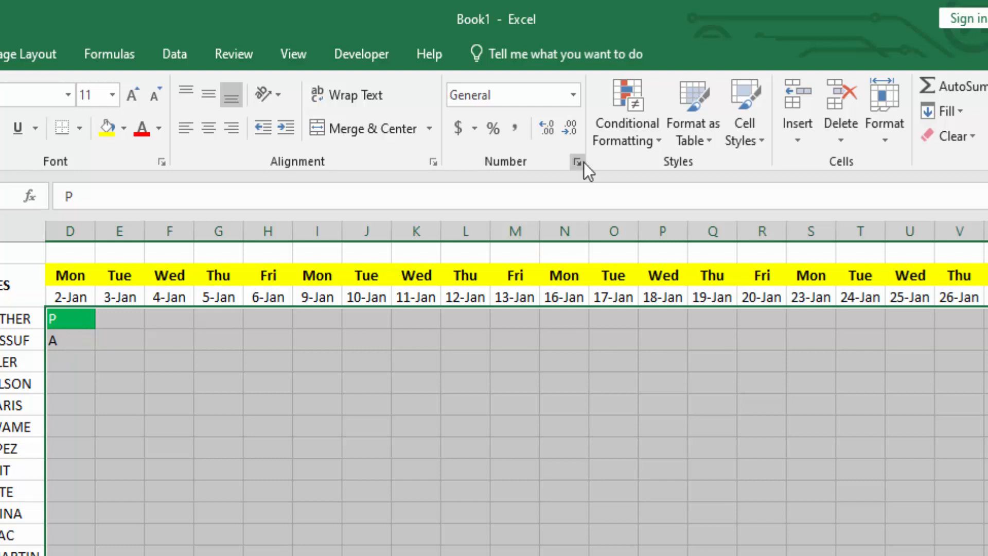
Step: Start a second Equal To conditional formatting rule on the attendance range D4:Y18 for the value A
left_click(642, 142)
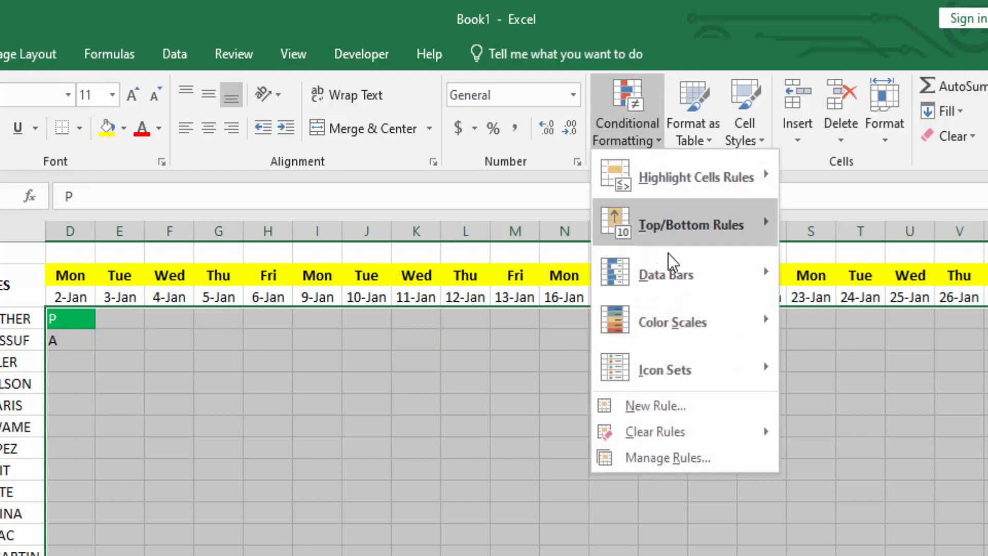
mouse_move(738, 186)
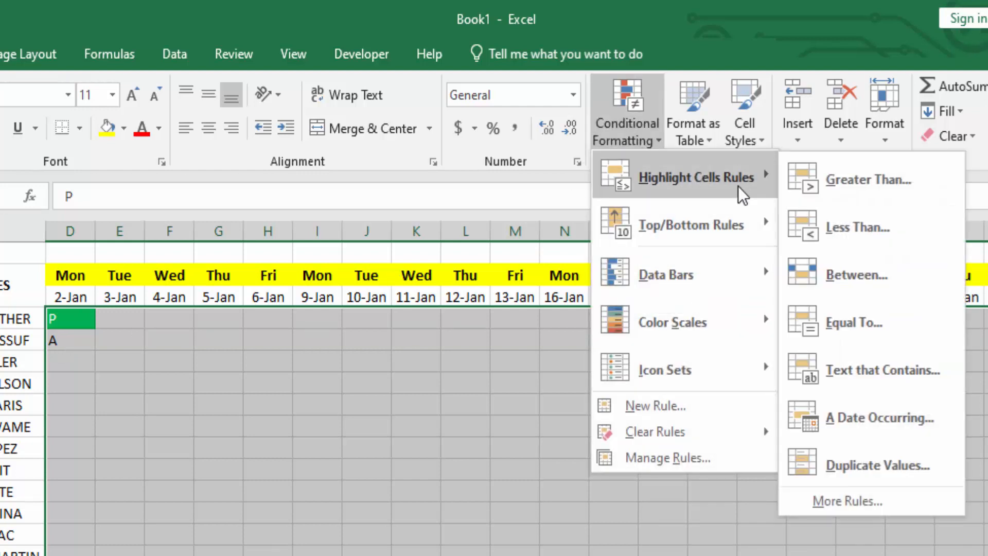
left_click(880, 317)
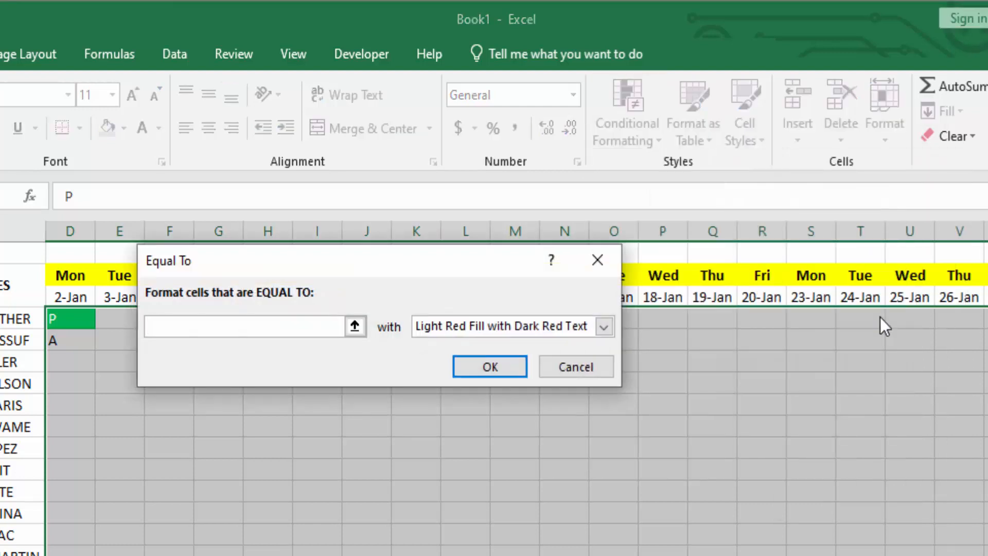
type("A")
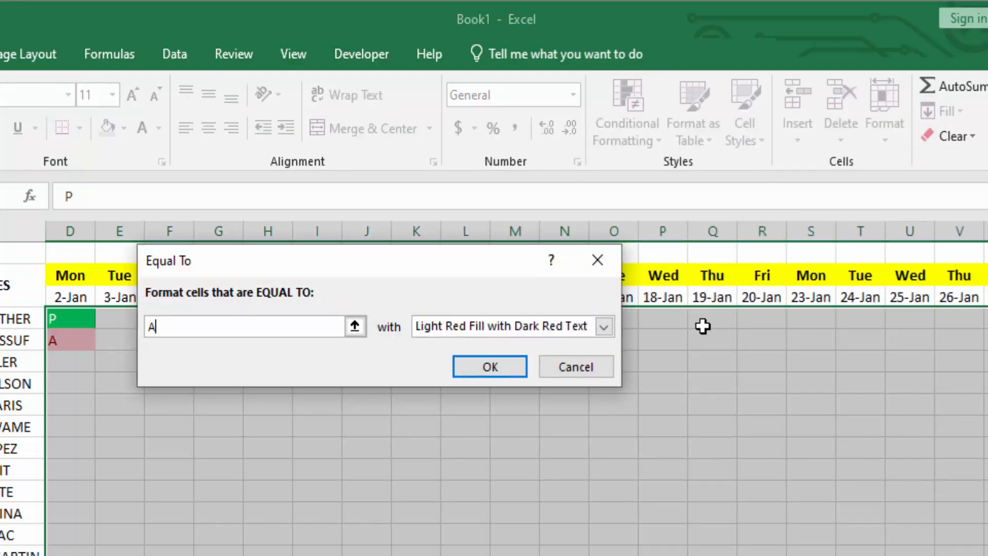
Step: Give the A rule a custom format with the standard red fill and white font, and apply it
left_click(608, 331)
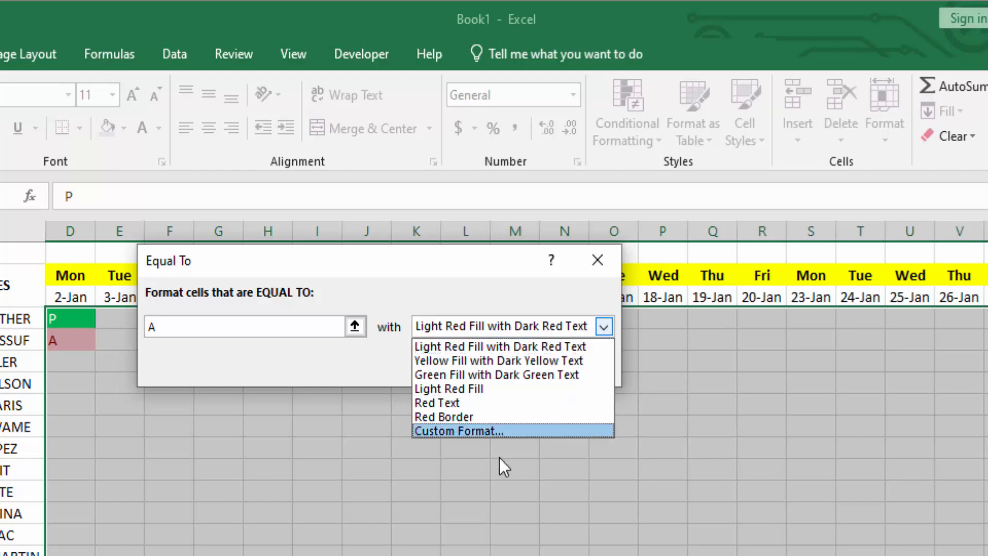
left_click(499, 433)
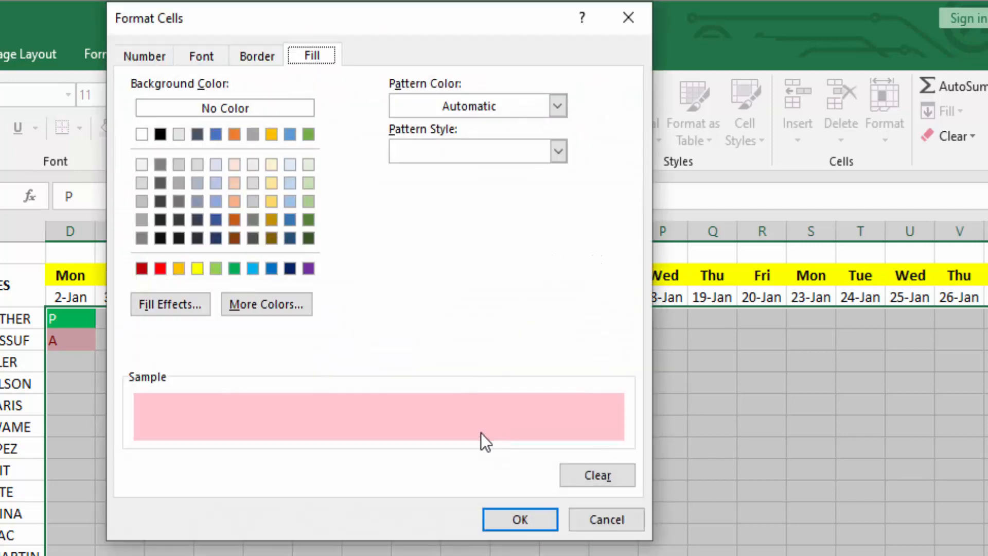
left_click(159, 269)
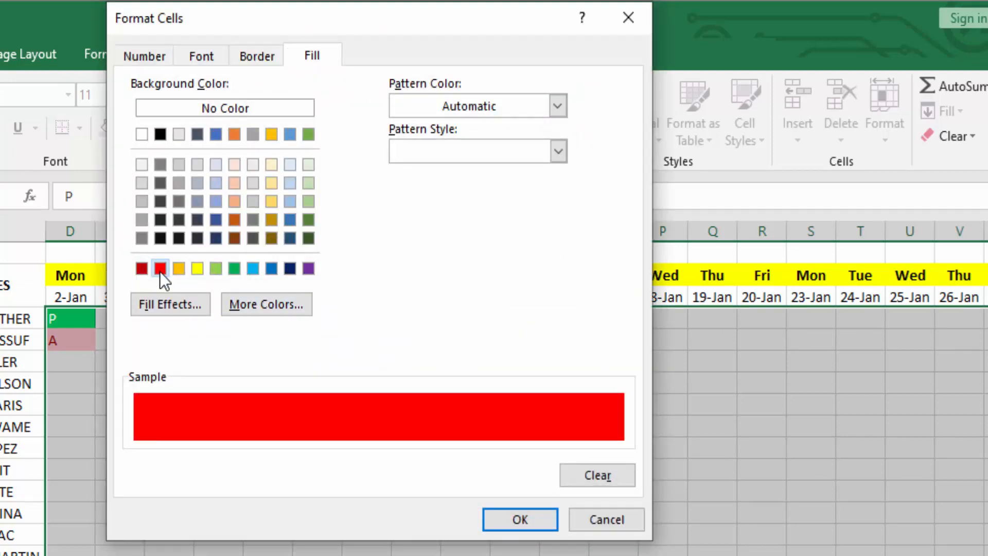
left_click(202, 65)
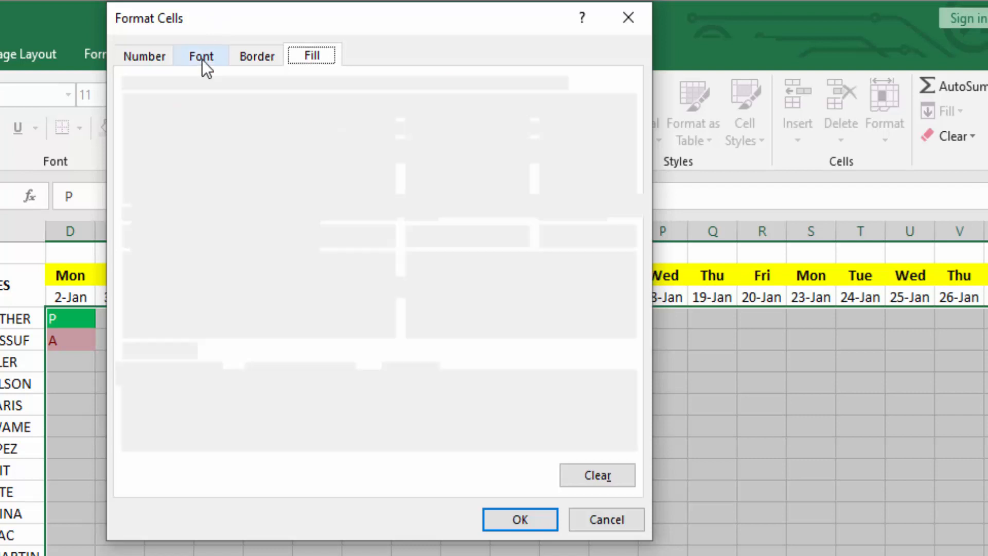
left_click(518, 236)
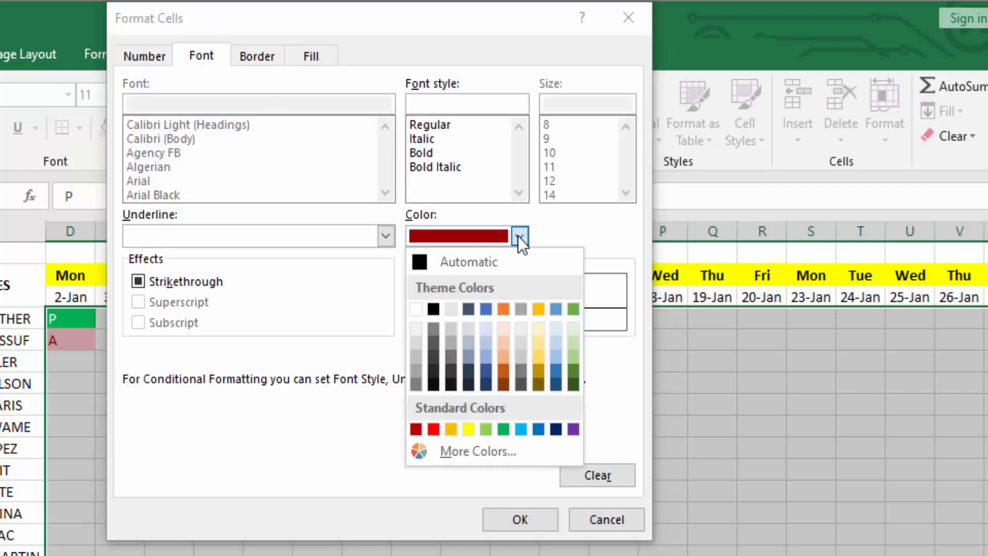
left_click(416, 309)
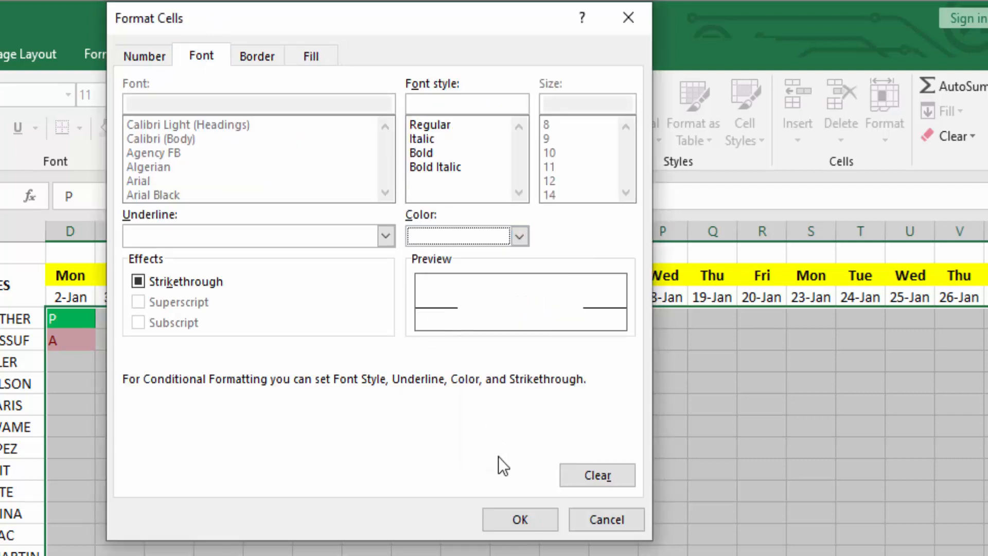
left_click(520, 523)
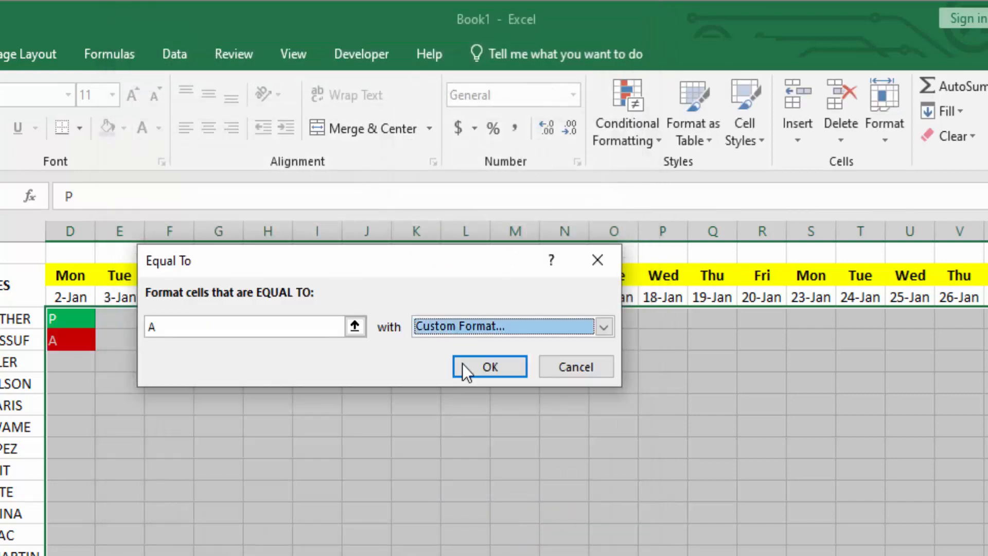
left_click(470, 365)
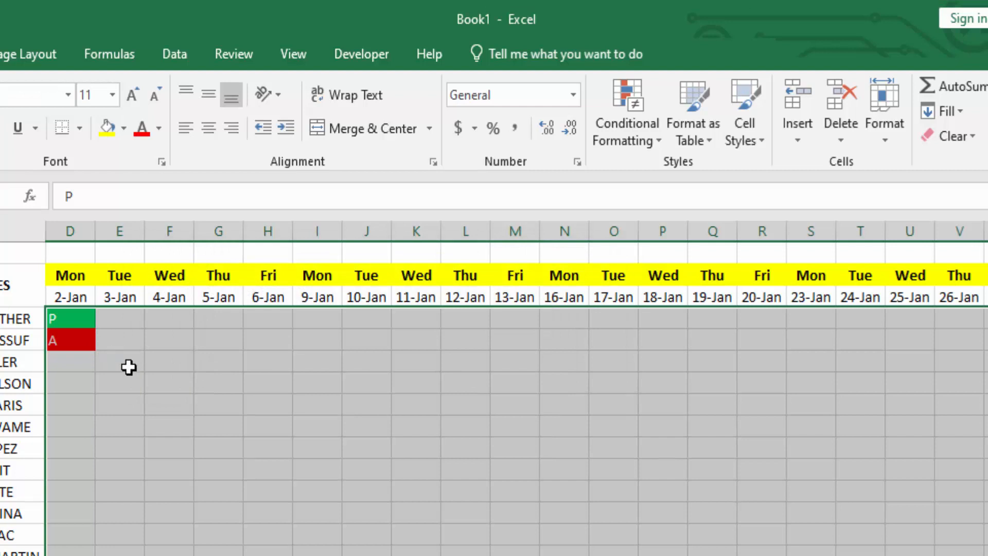
Step: Center and bold the attendance range D4:Y18, and enter the marks P in D6 and A in D7
left_click(209, 138)
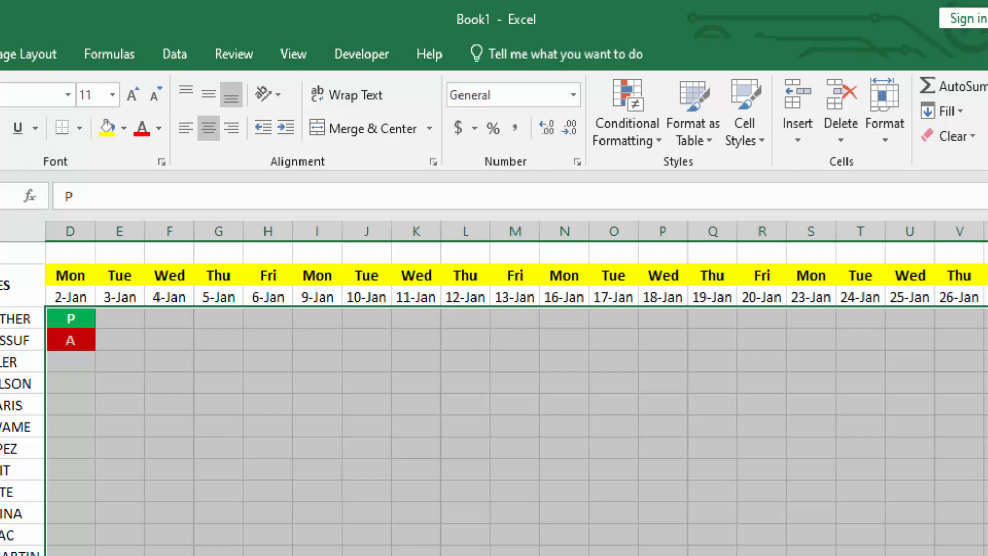
left_click(75, 364)
type("P")
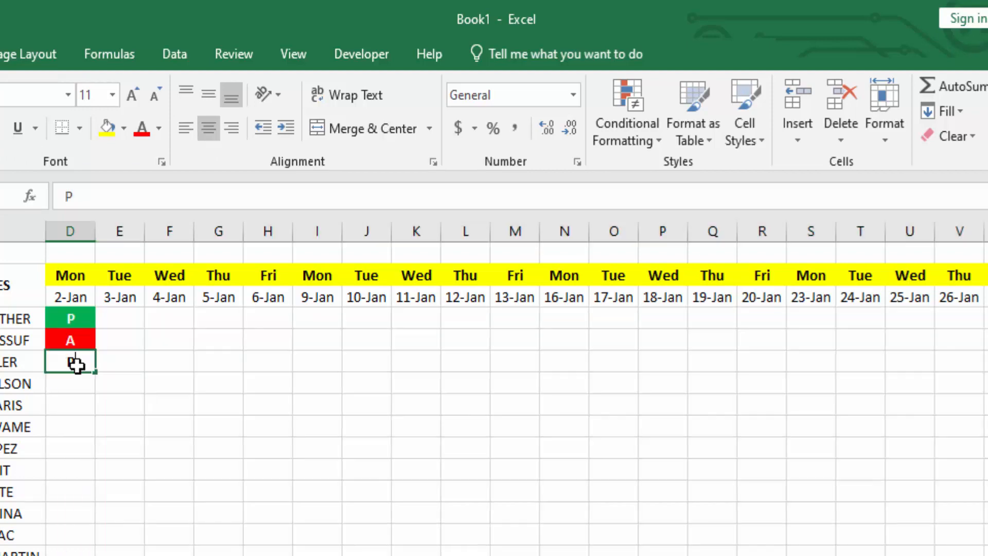
key("Return")
type("A")
key("Return")
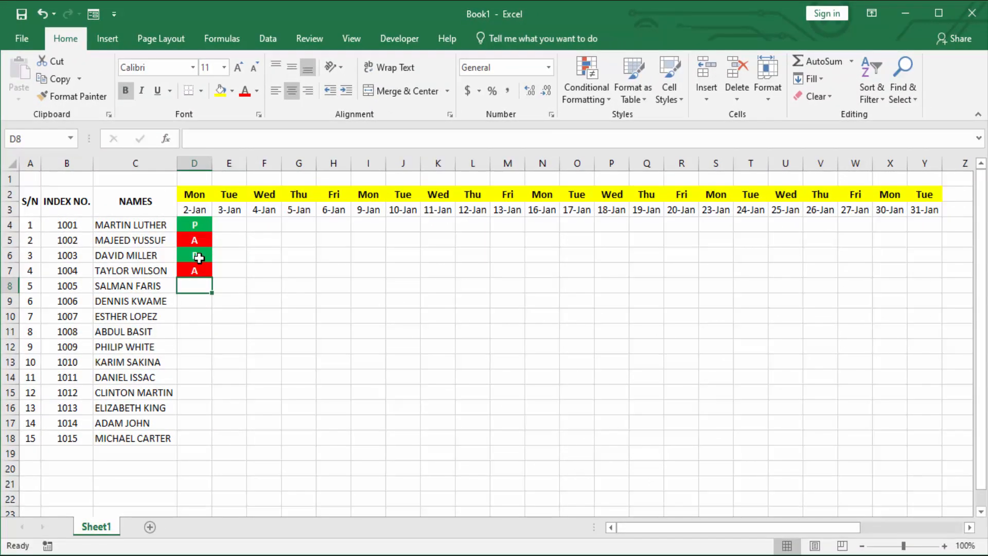
Step: Continue the 2-Jan attendance with lowercase p in D8 and D9 and lowercase a in D10 and D11
type("p")
key("Return")
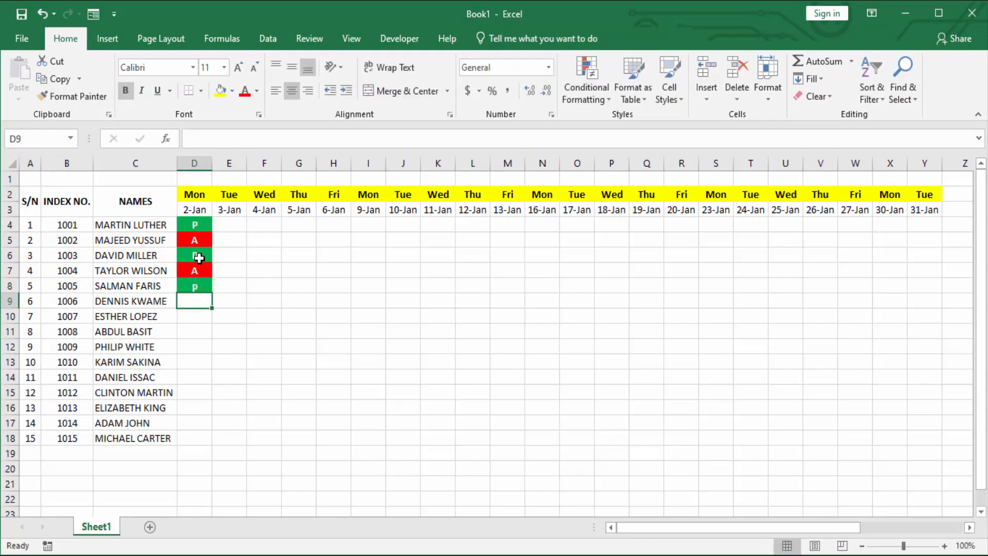
type("p")
key("Return")
type("a")
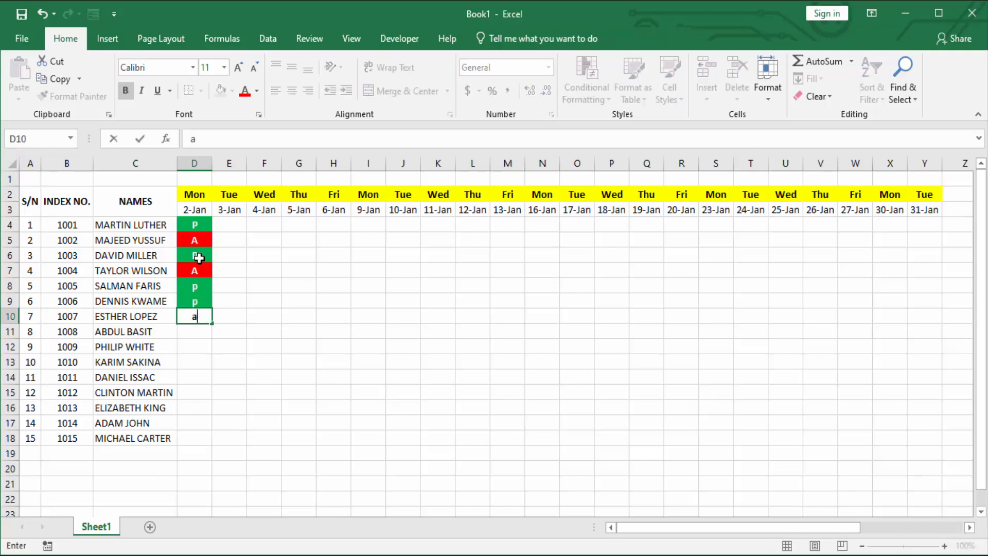
key("Return")
type("a")
key("Return")
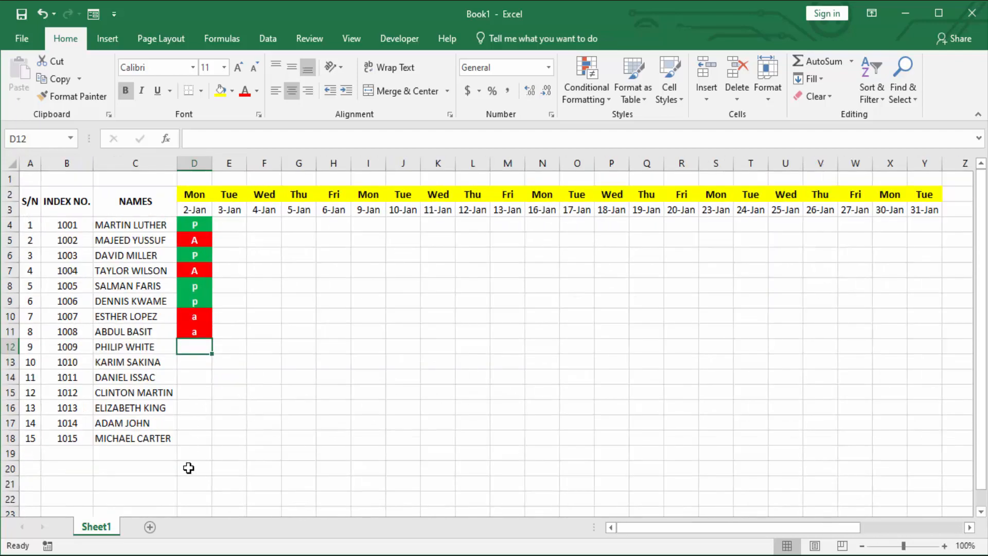
Step: Label cell C20 below the student list TOTAL PRESENT
left_click(132, 468)
type("TOTAL PRESENT")
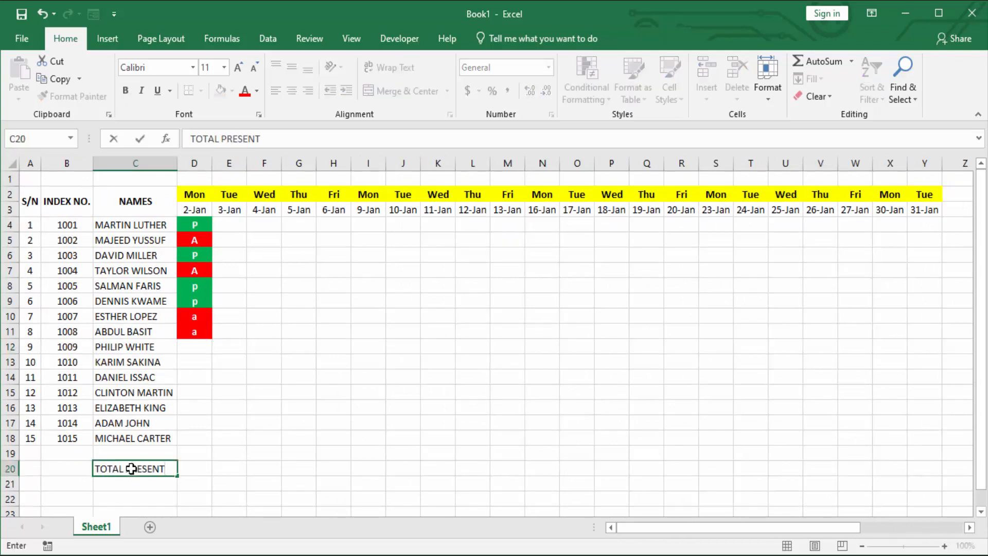
key("Tab")
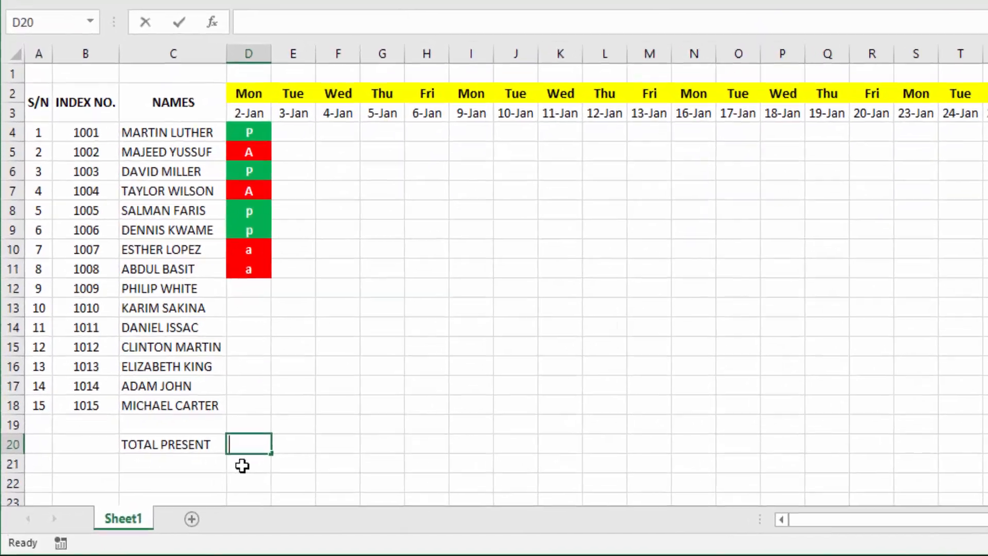
Step: Count the 2-Jan present marks in D20 with the formula =COUNTIF(D4:D18,"P")
type("=")
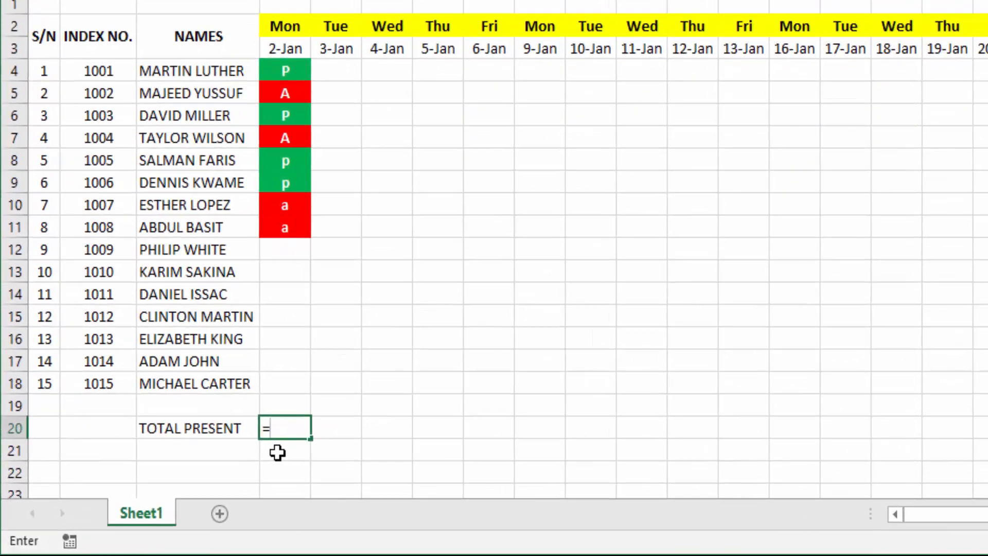
type("COUNTIF")
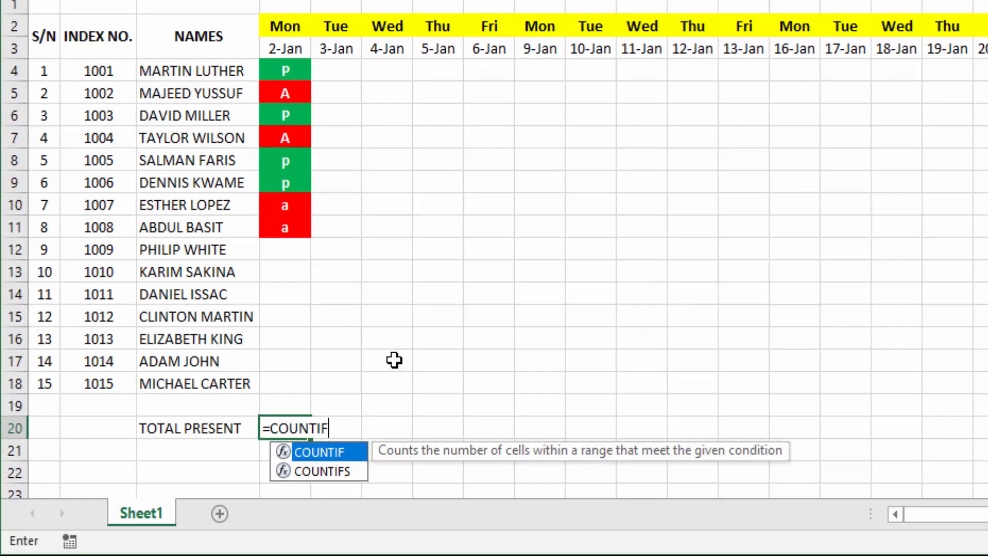
type("(")
scroll(334, 284, "down", 1)
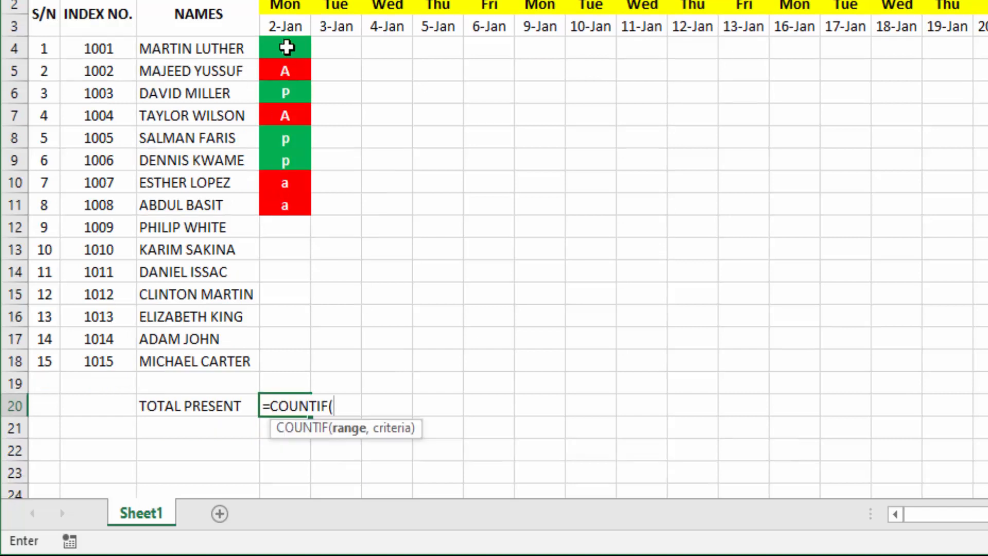
left_click(287, 48)
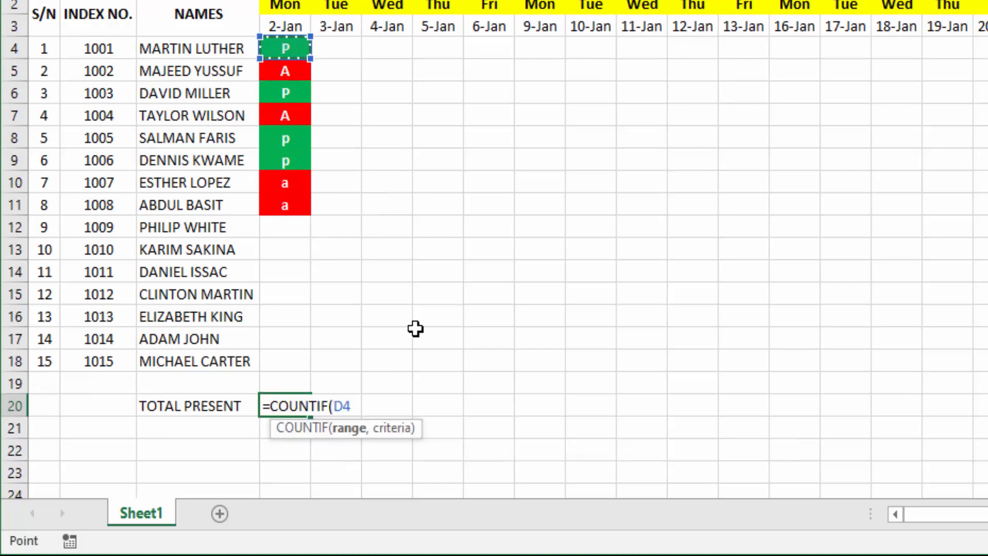
type(":")
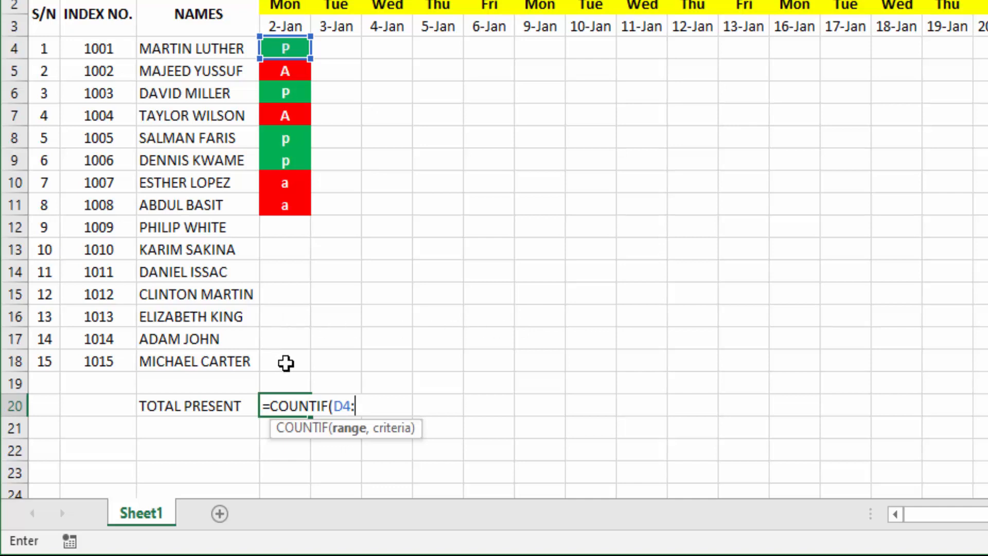
left_click(286, 364)
type(",\"P")
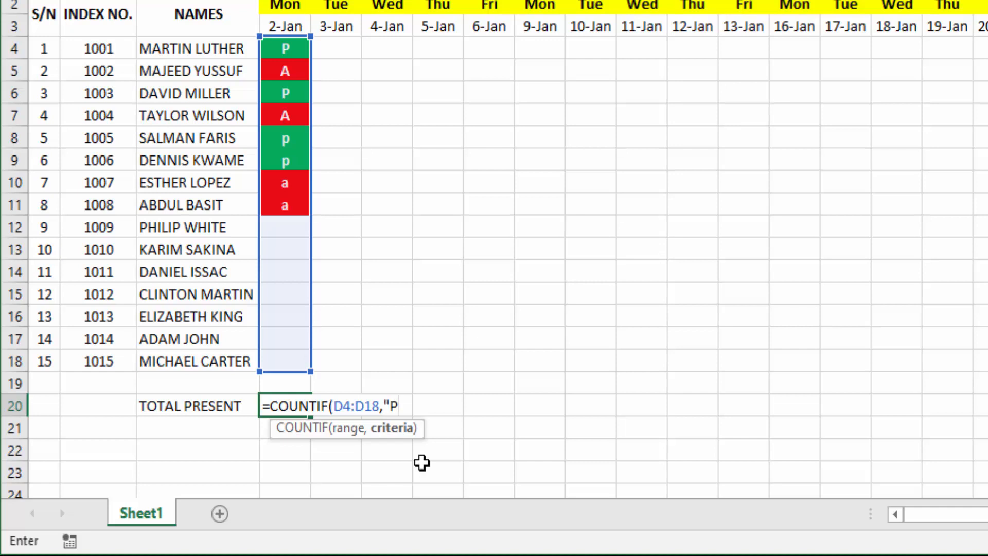
type("\")")
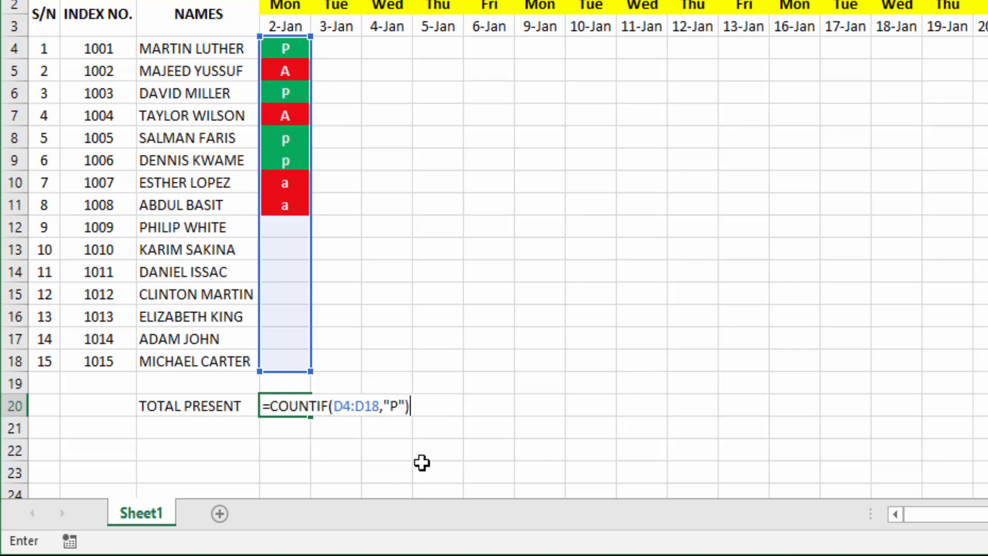
key("Return")
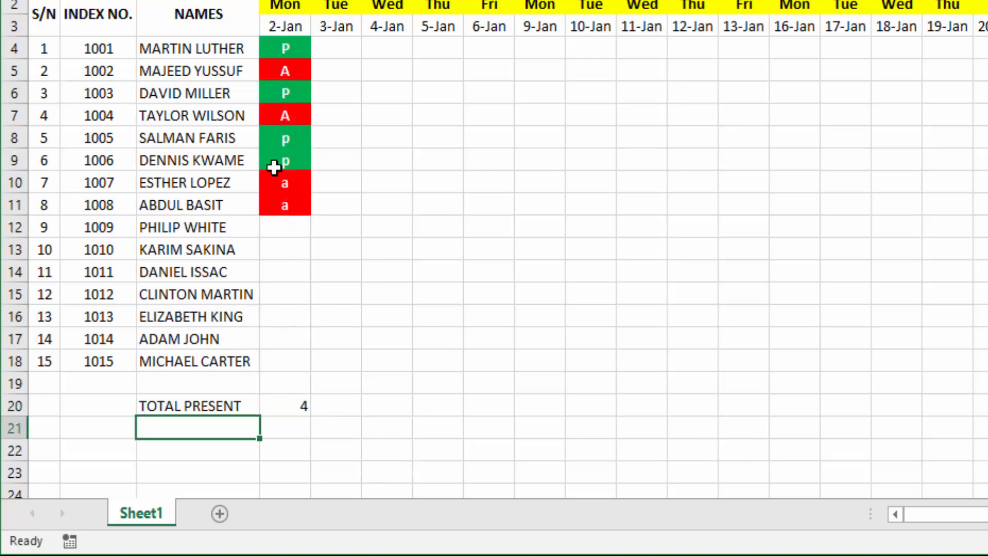
Step: Enter further 2-Jan attendance marks: P in D13, D14 and D15, and A in D16
left_click(287, 251)
type("P")
key("Return")
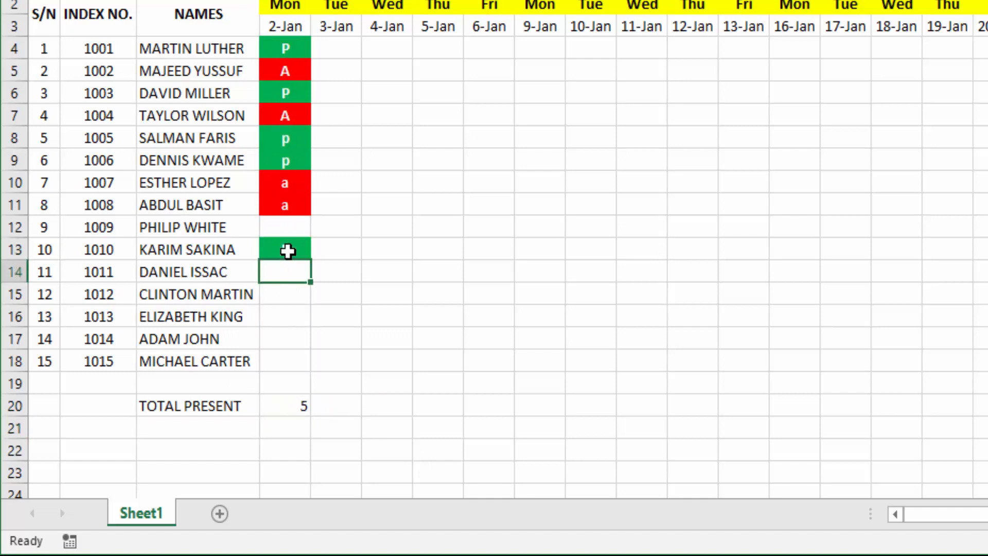
type("P")
key("Return")
type("P")
key("Return")
type("A")
key("Return")
Step: Label cell C21, directly under the present total's label, TOTAL ABSENT
left_click(204, 431)
type("TOTAL A")
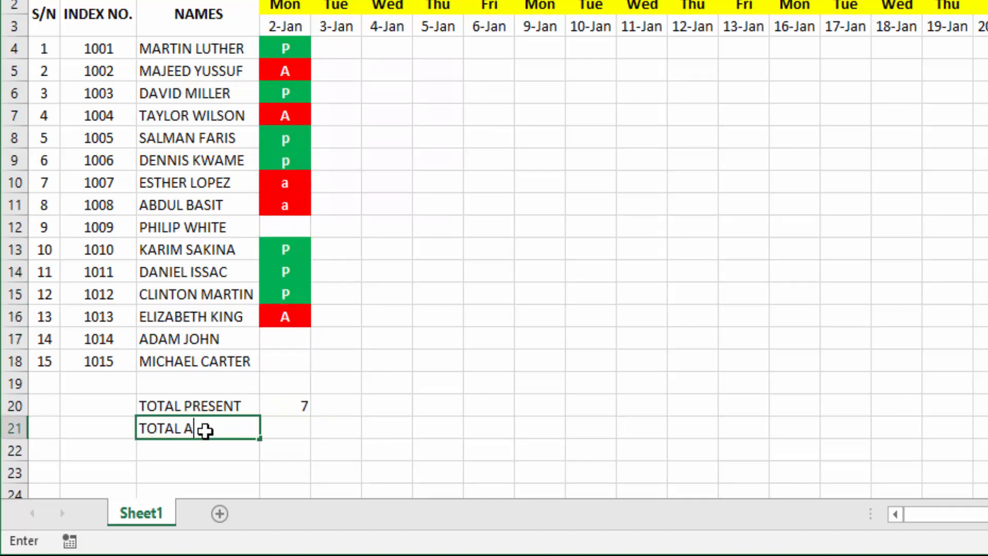
type("BSENT")
key("Tab")
Step: Count the 2-Jan absent marks in D21 with the formula =COUNTIF(D4:D18,"A")
type("=COUNTIF(")
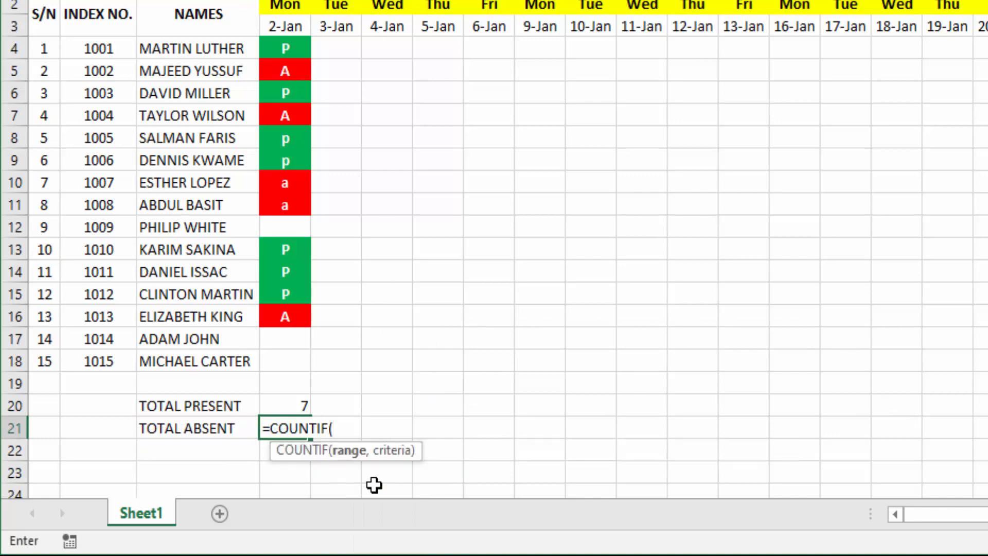
left_click_drag(296, 47, 282, 366)
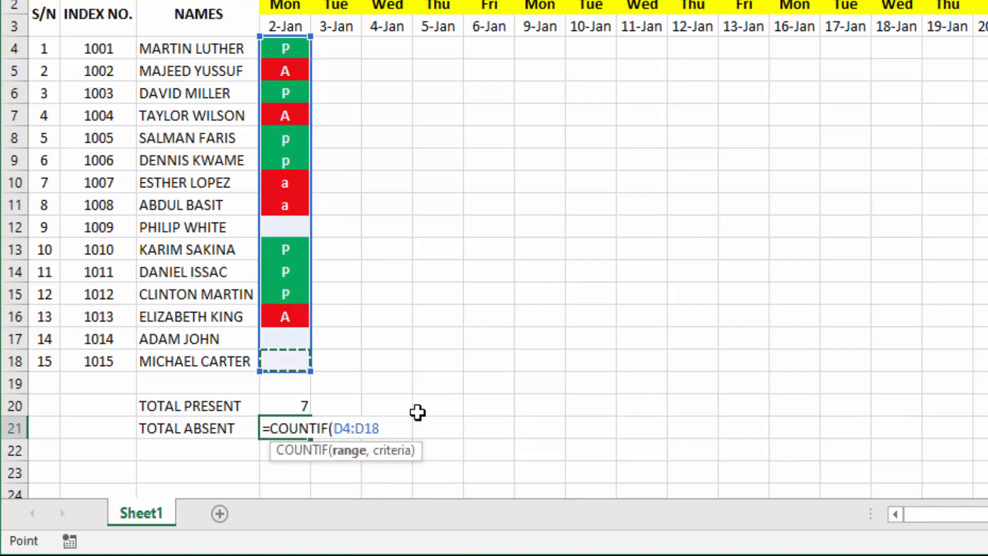
type(")")
key("BackSpace")
type(",")
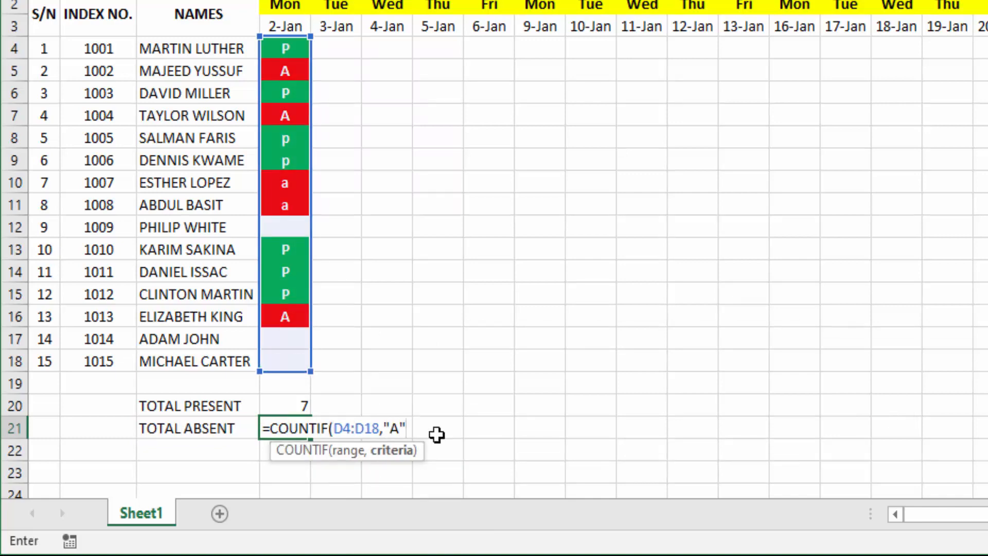
type("\"A\"")
key("Return")
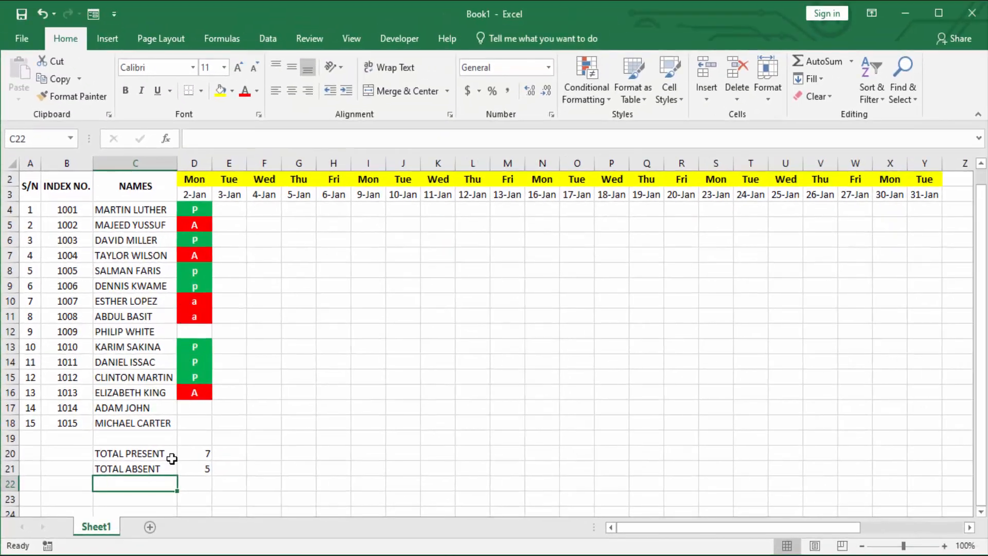
Step: Fill the daily present and absent count formulas in D20 and D21 across to column L (12-Jan)
scroll(230, 455, "up", 1)
left_click(208, 471)
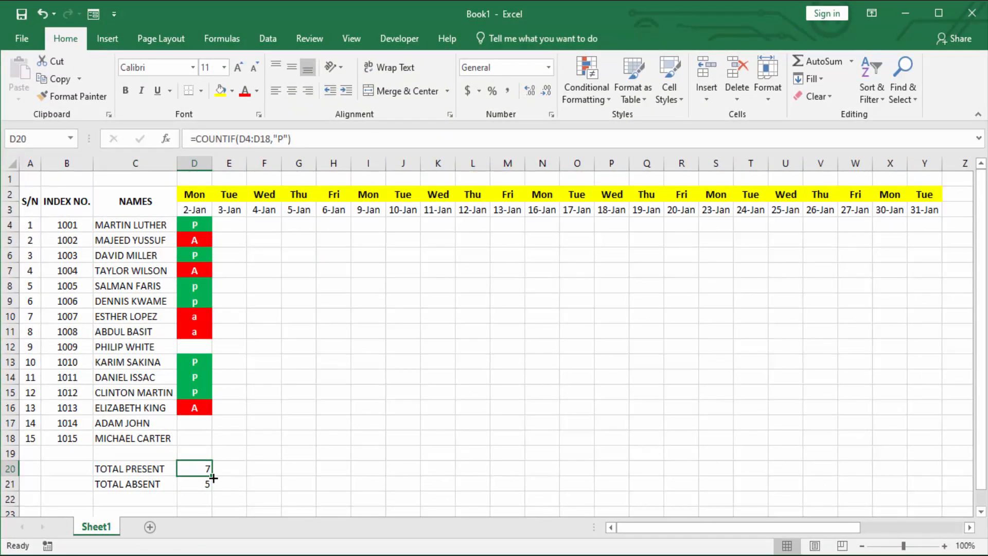
left_click_drag(212, 478, 486, 479)
left_click(204, 484)
left_click_drag(211, 491, 486, 489)
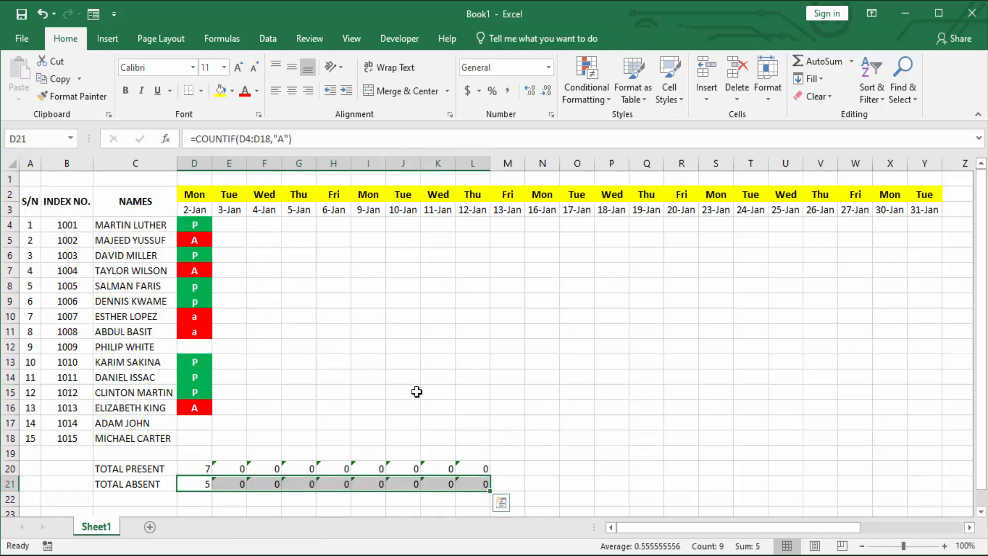
Step: Add the heading TOTAL PRESENT in Z2, merged and centered over Z2:Z3 with middle vertical alignment
scroll(518, 446, "right", 2)
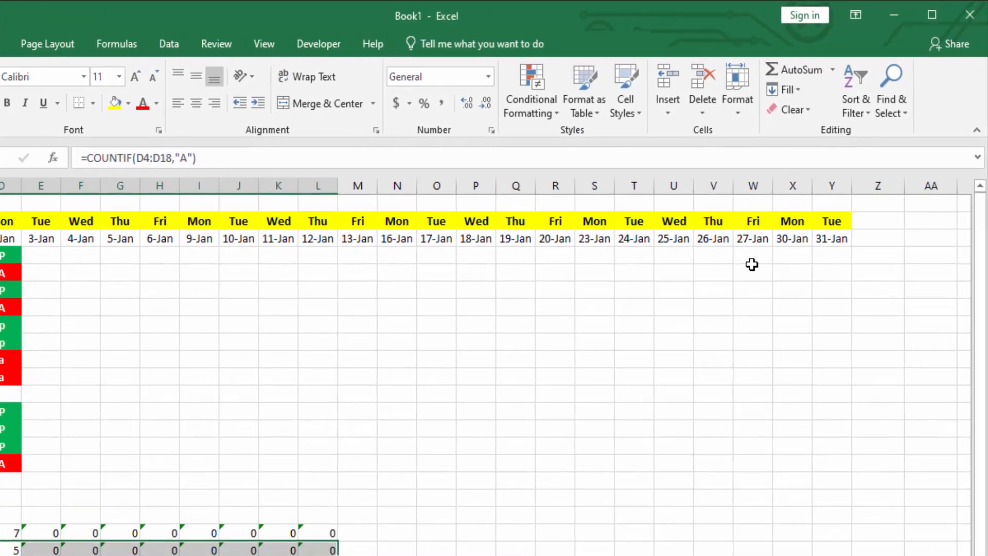
left_click(896, 197)
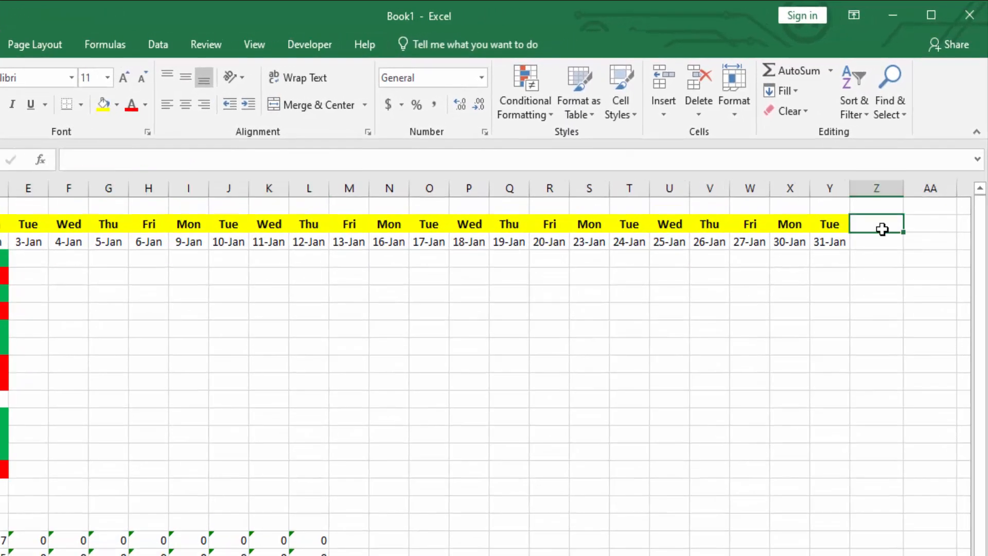
type("TOTAL PRESENT")
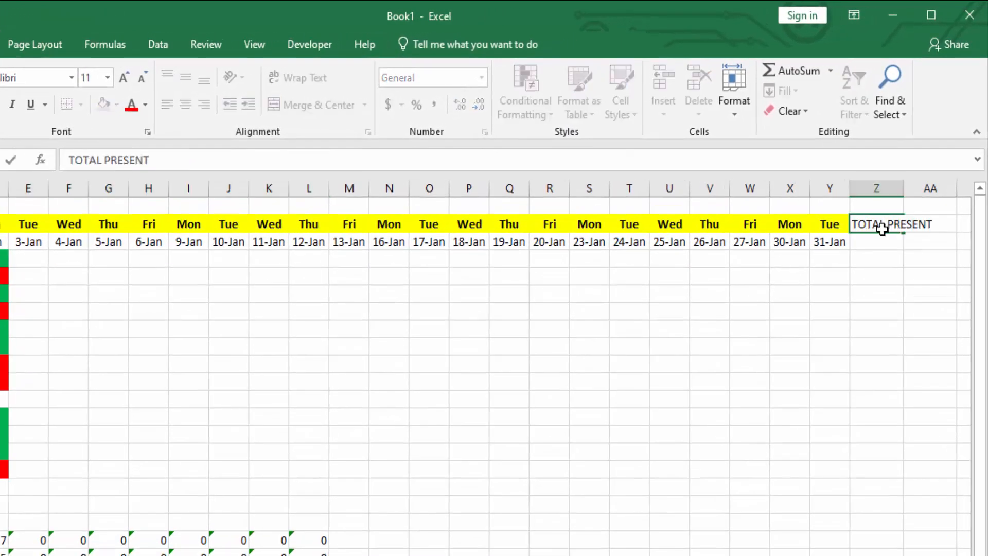
key("Return")
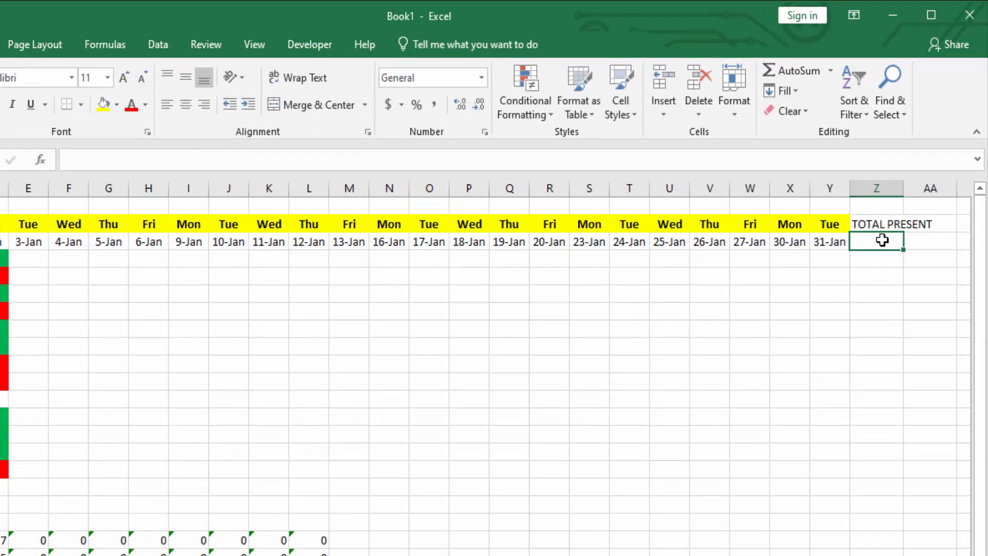
left_click_drag(880, 225, 879, 242)
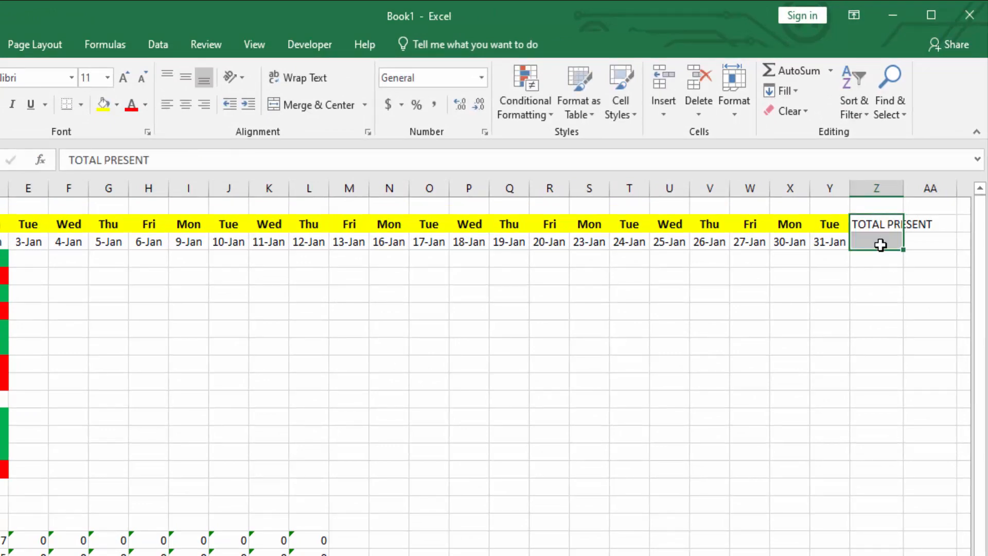
left_click(321, 107)
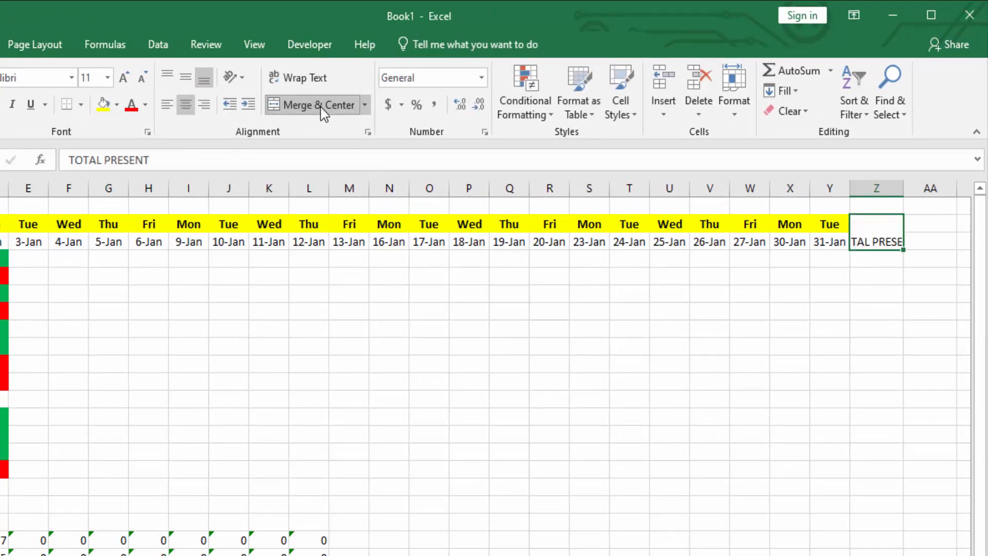
left_click(185, 78)
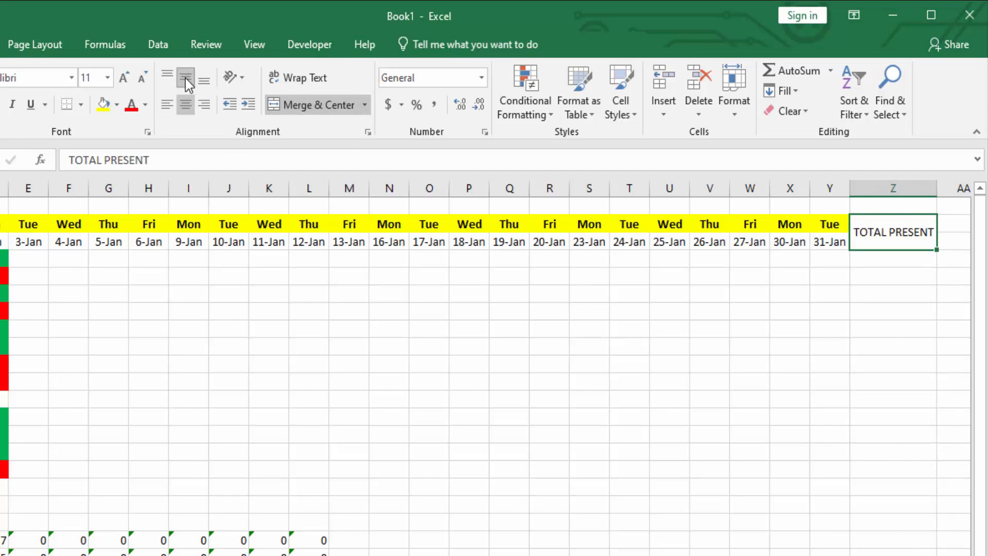
Step: Wrap the TOTAL PRESENT heading onto two lines in a narrower column Z and make it bold
left_click(310, 82)
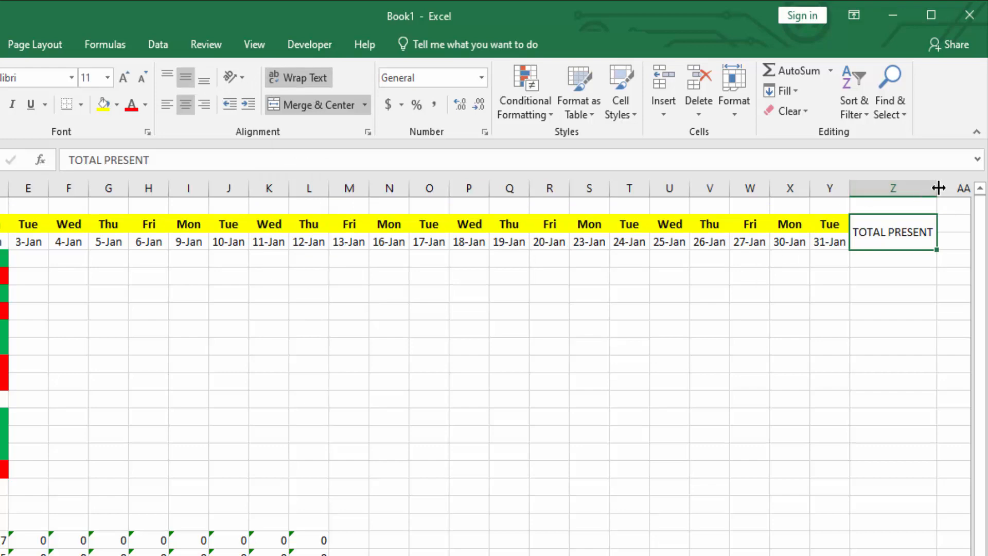
left_click_drag(939, 188, 905, 189)
left_click(912, 189)
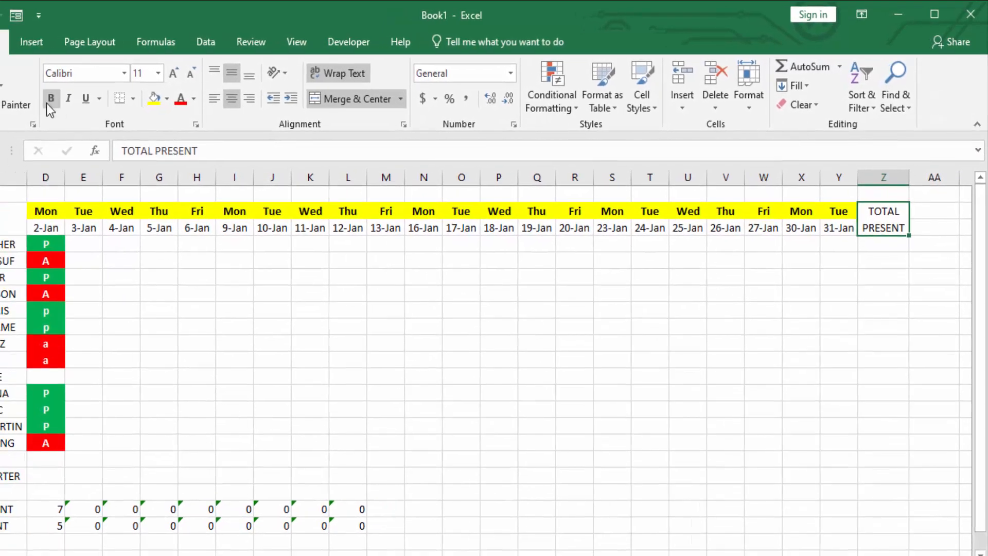
left_click(47, 103)
Step: Count the first student's present marks in Z4 with =COUNTIF(D4:Y4,"P") and fill the formula down to Z18
left_click(883, 249)
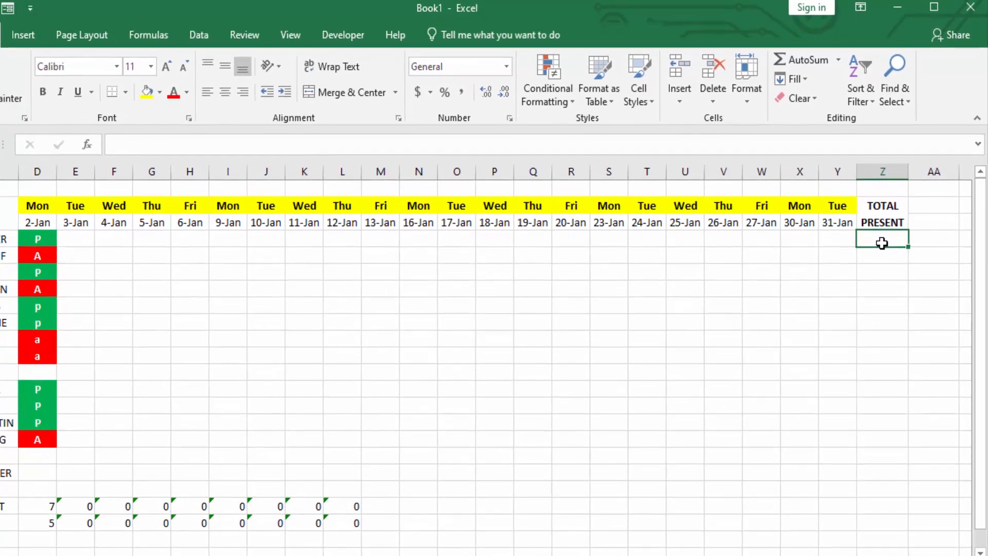
type("=")
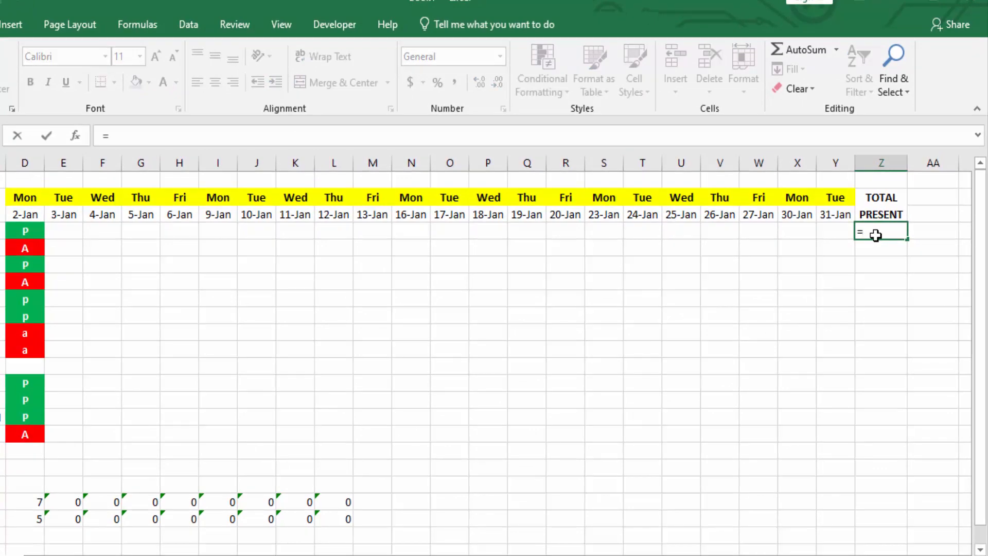
type("COUNT")
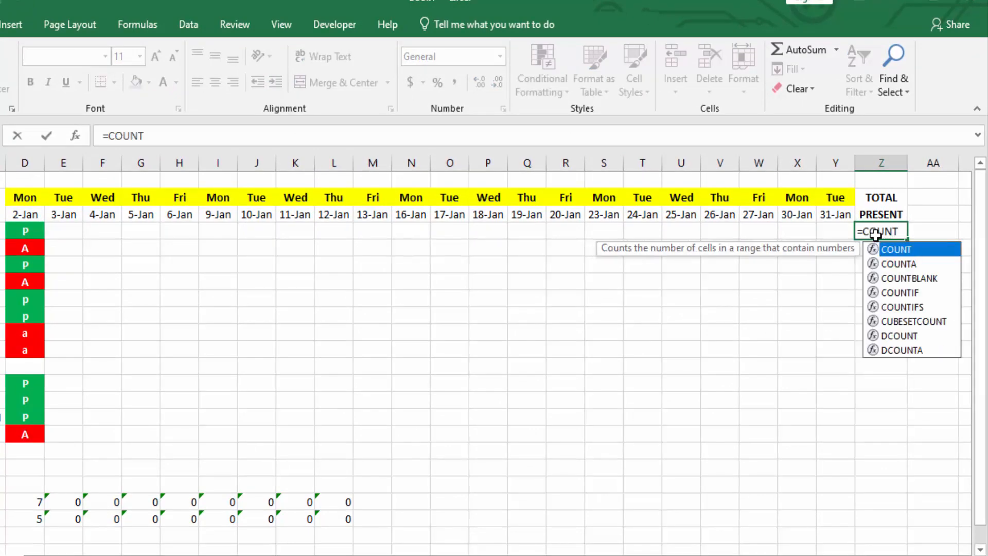
type("IF(")
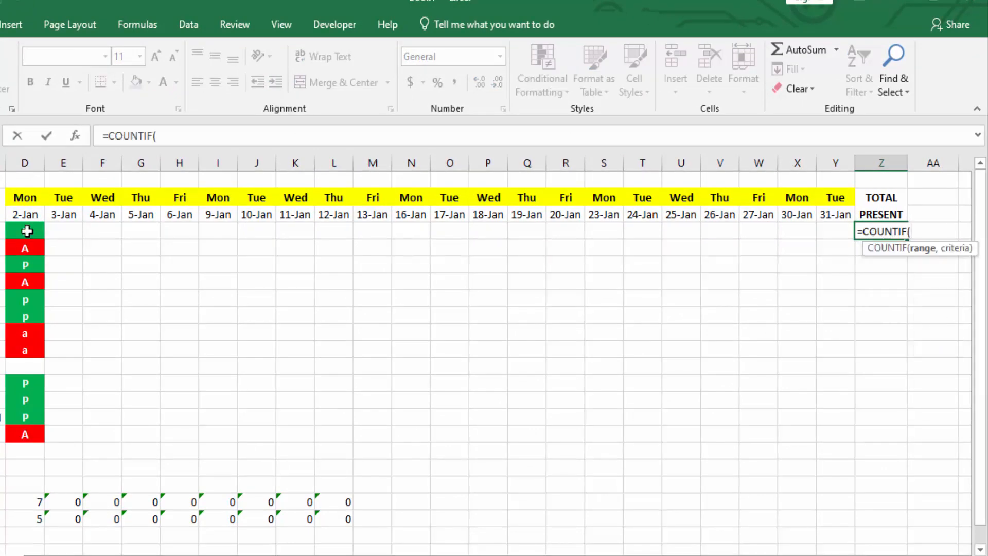
left_click(27, 231)
type(":")
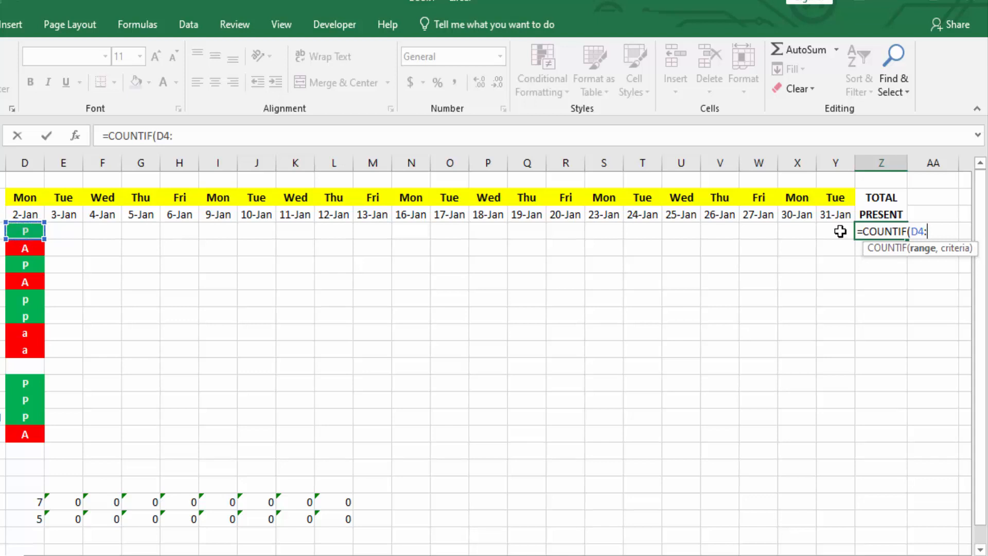
left_click(841, 231)
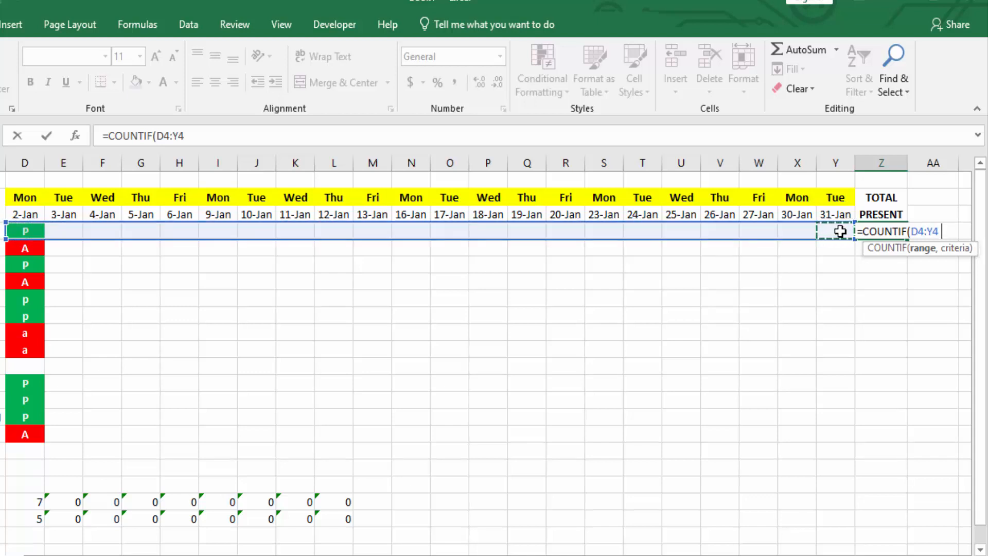
type(",\"")
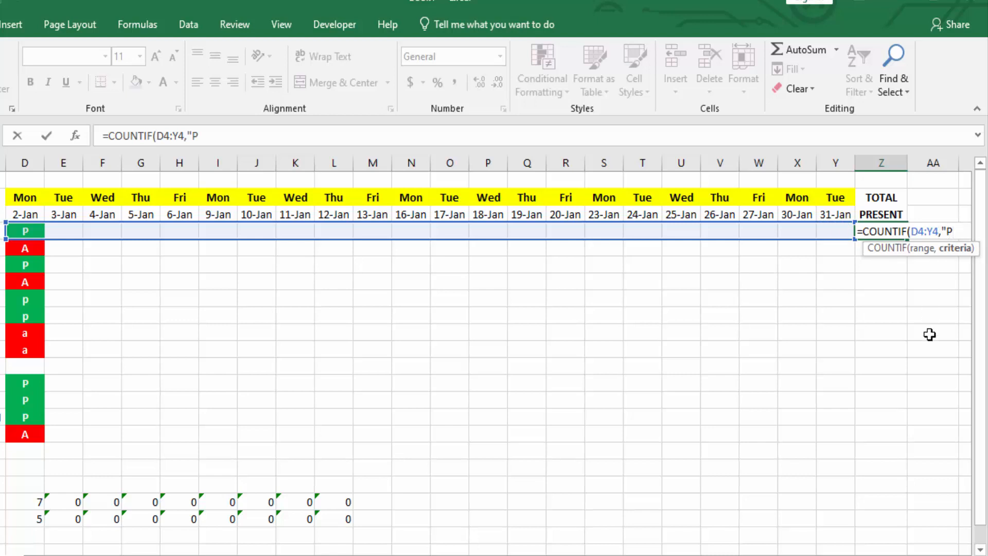
type("P\")")
key("Return")
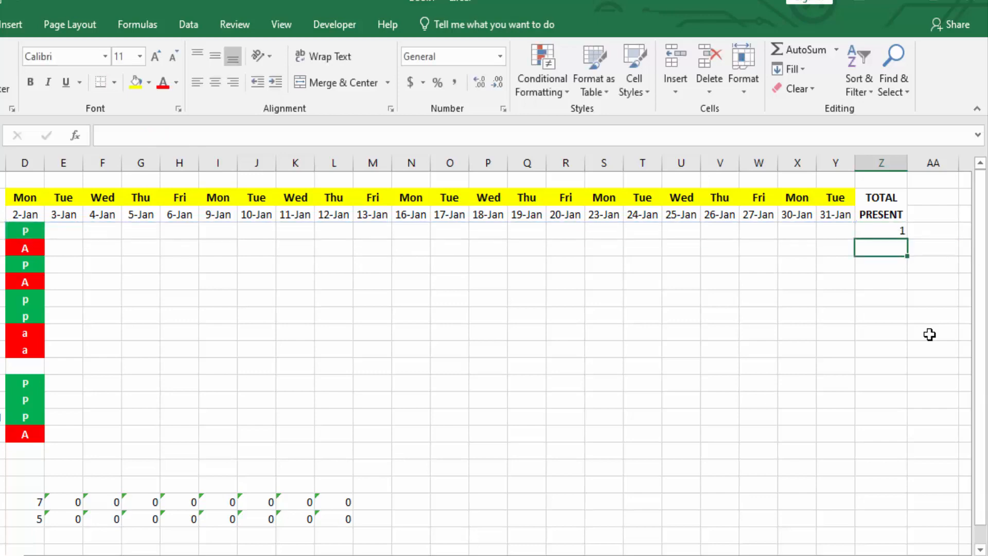
left_click(891, 232)
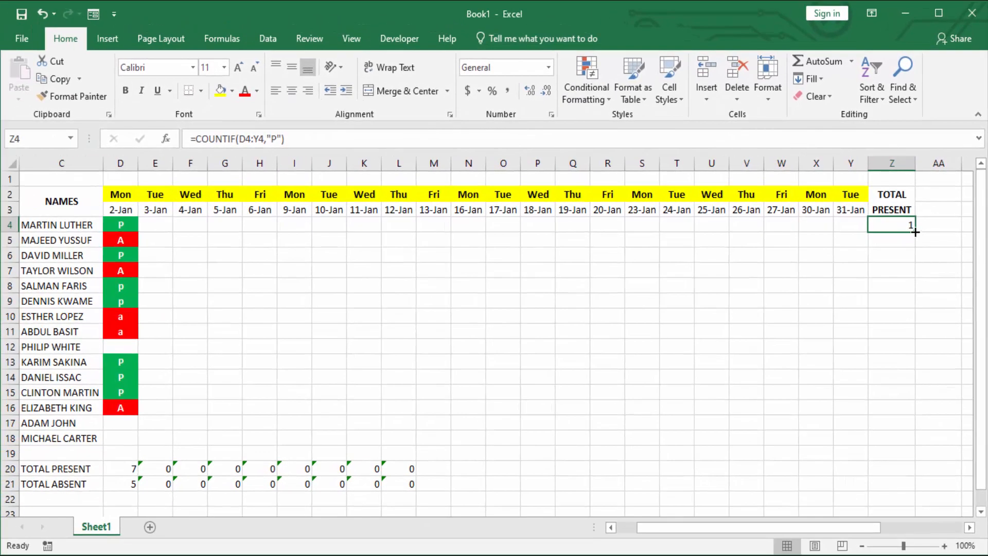
left_click_drag(915, 232, 900, 443)
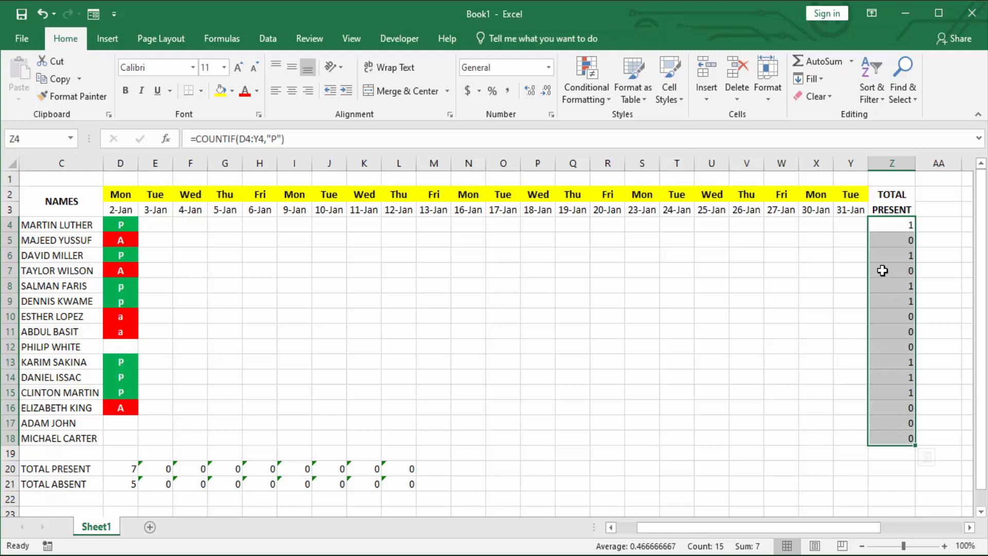
Step: Copy the TOTAL PRESENT heading into column AA and change the copy's text to TOTAL ABSENT
left_click(901, 199)
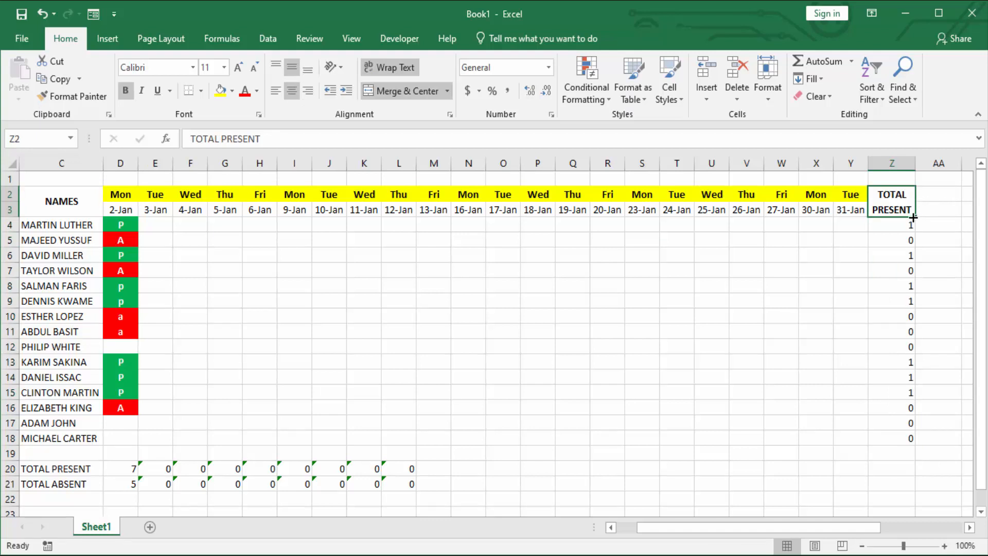
left_click_drag(914, 215, 944, 214)
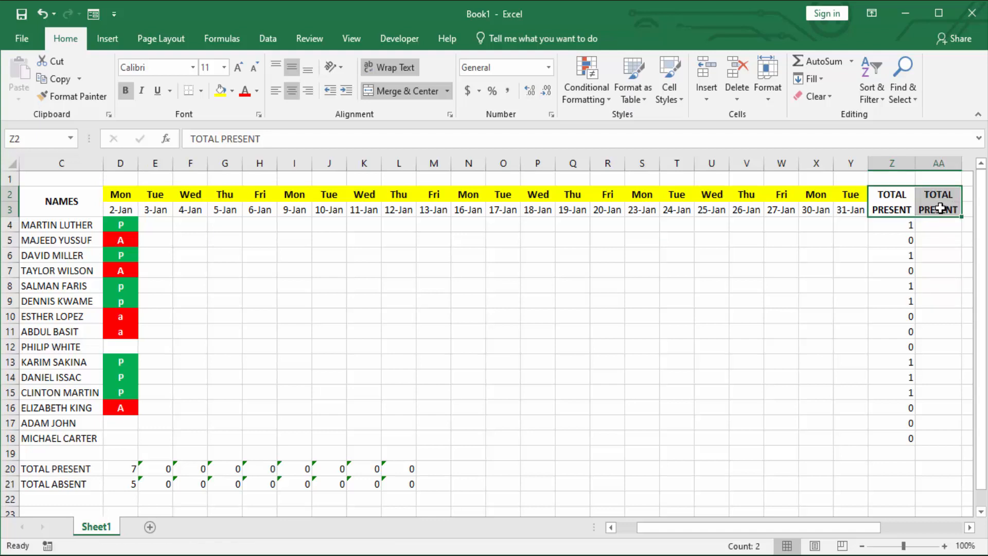
left_click(940, 208)
double_click(940, 207)
double_click(940, 208)
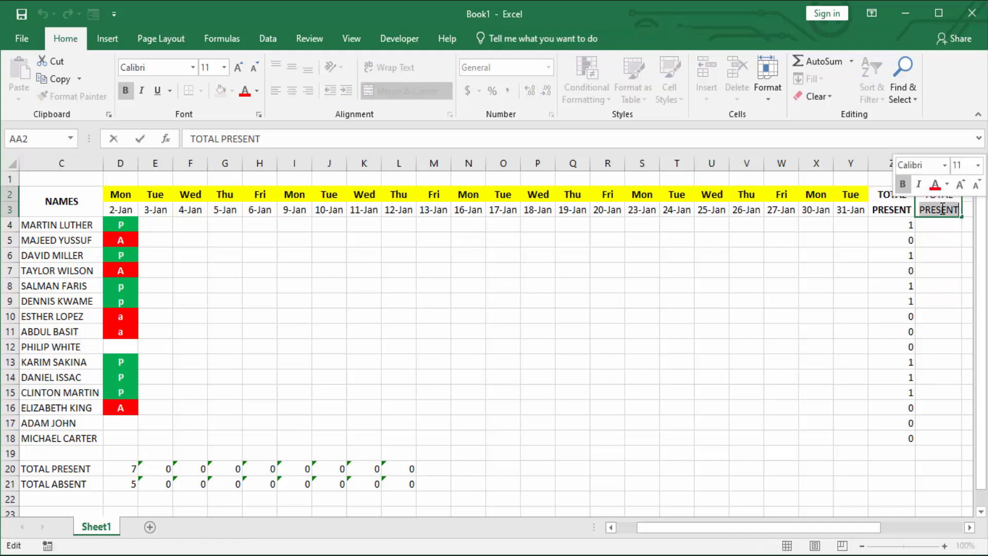
type("ABSENT")
key("Return")
Step: Begin a COUNTIF formula in AA4, the first student's cell under the TOTAL ABSENT heading
scroll(871, 237, "right", 1)
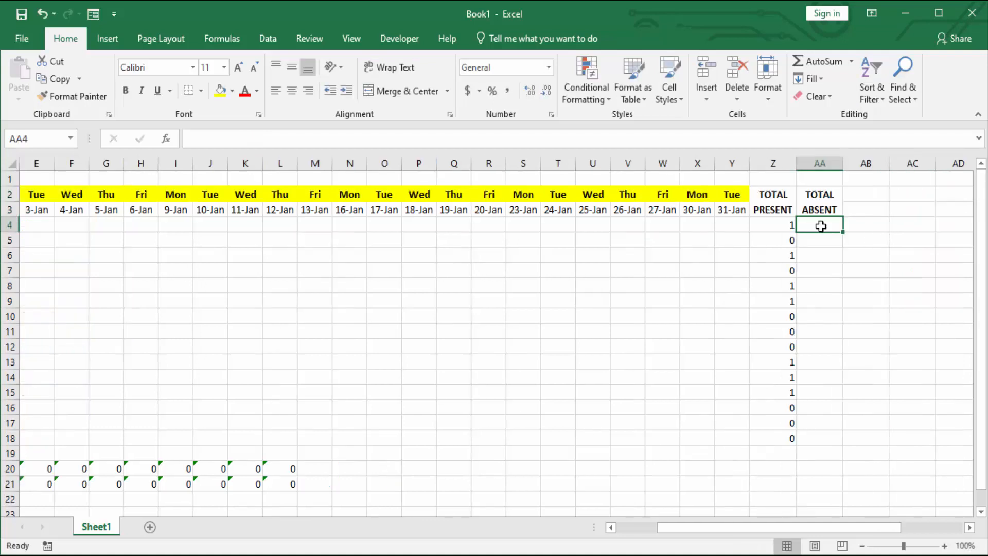
type("=")
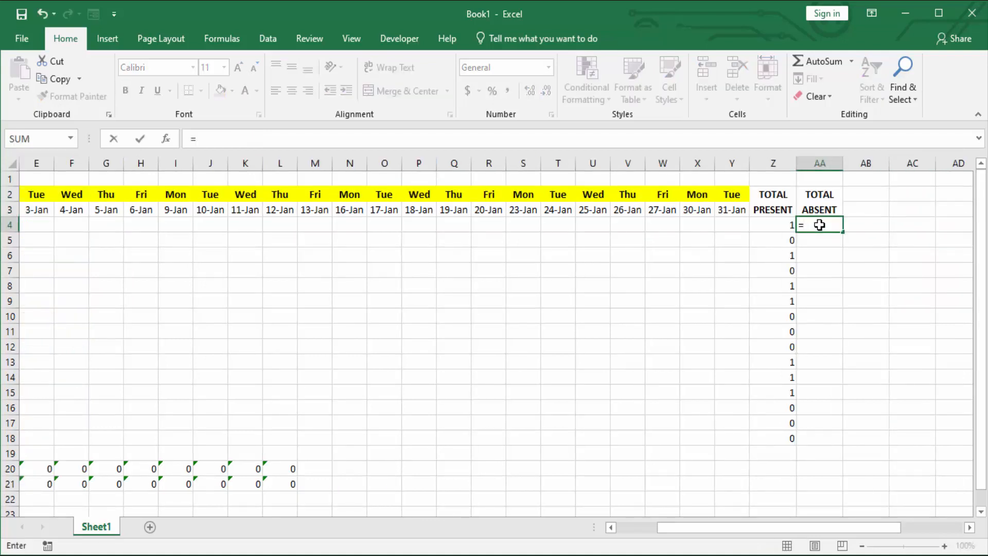
type("COUNTIF(")
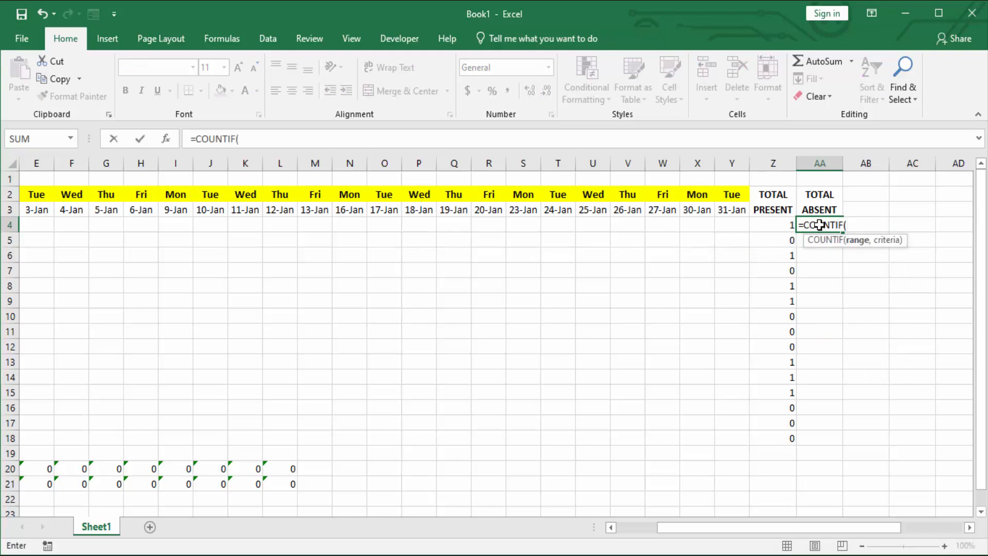
key("Left")
key("Left")
key("Left")
key("Left")
key("Left")
key("Left")
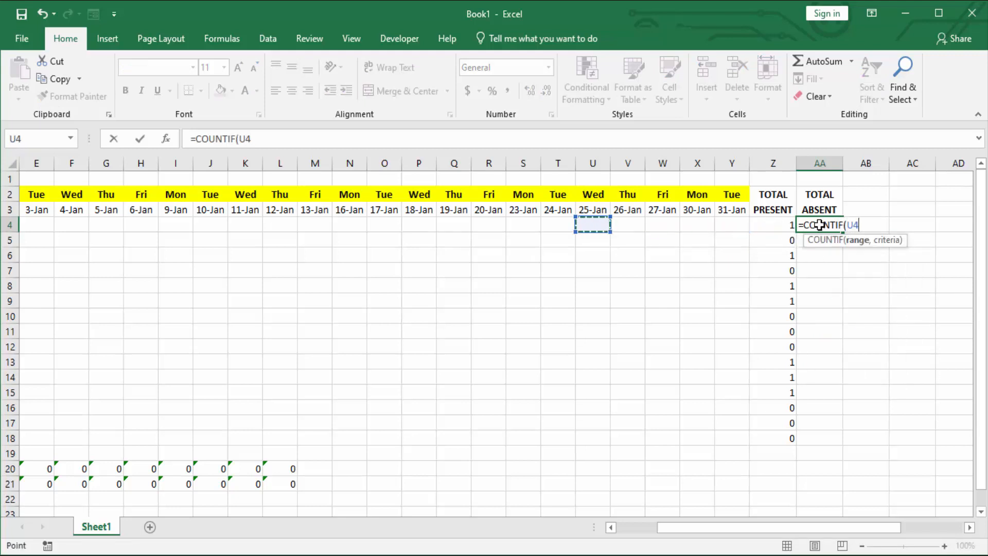
key("BackSpace")
key("BackSpace")
key("BackSpace")
type("(")
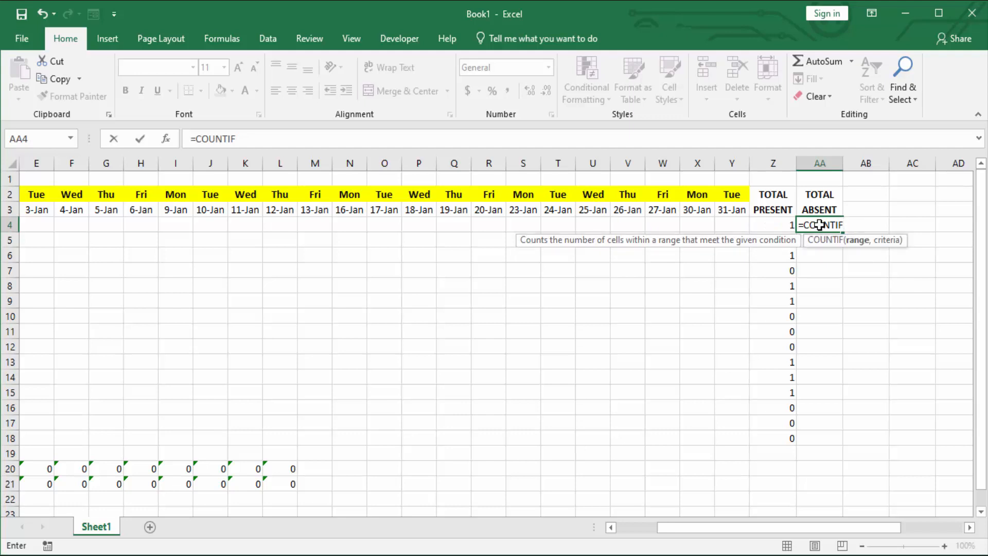
Step: Complete the AA4 formula as =COUNTIF(D4:Y4,"A") to count the first student's absent marks
scroll(40, 227, "left", 1)
left_click(44, 228)
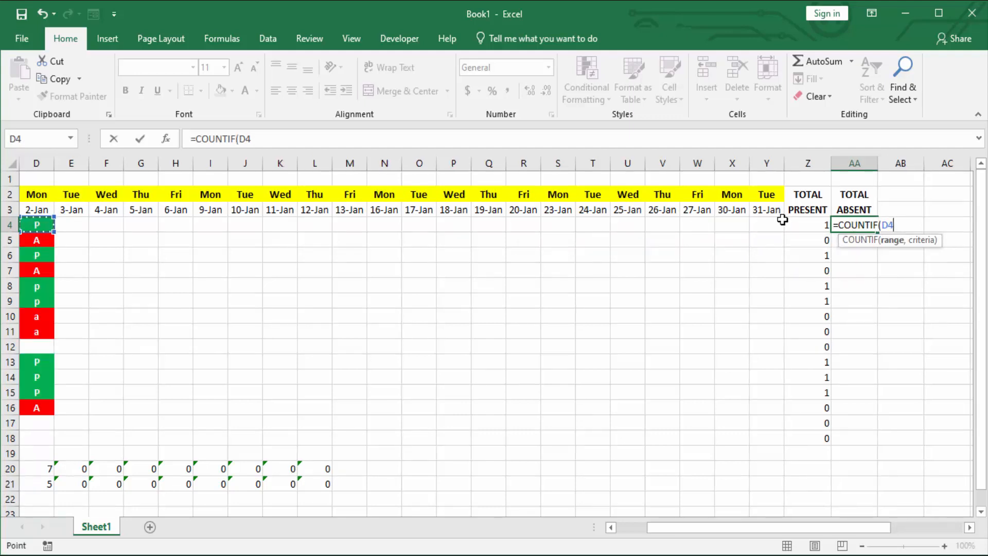
type(":")
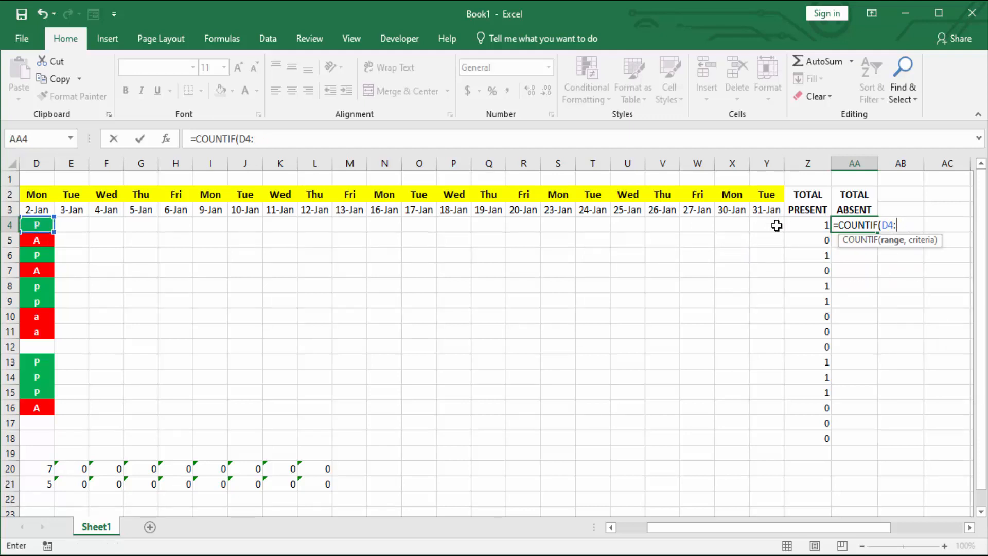
left_click(774, 227)
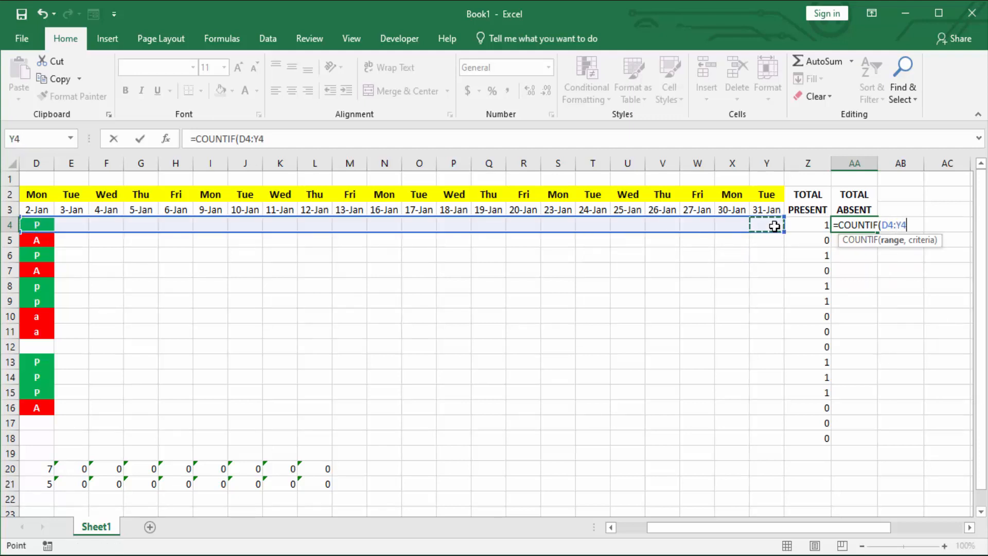
type(",")
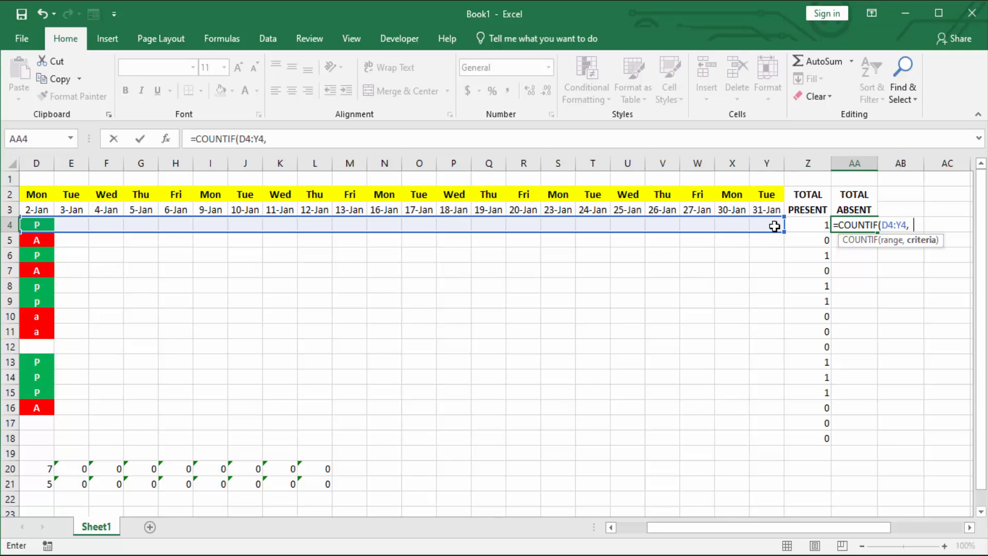
type("\"A\")")
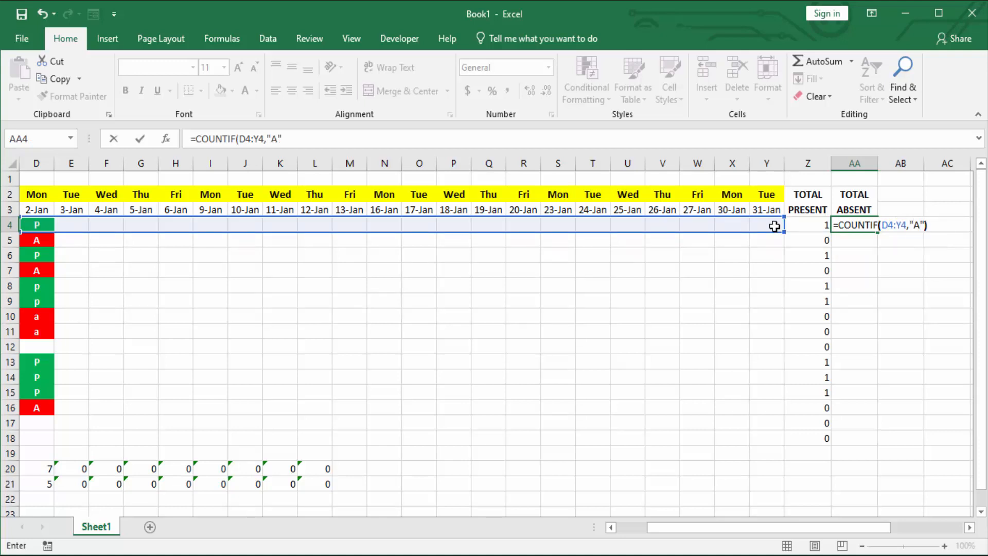
key("Return")
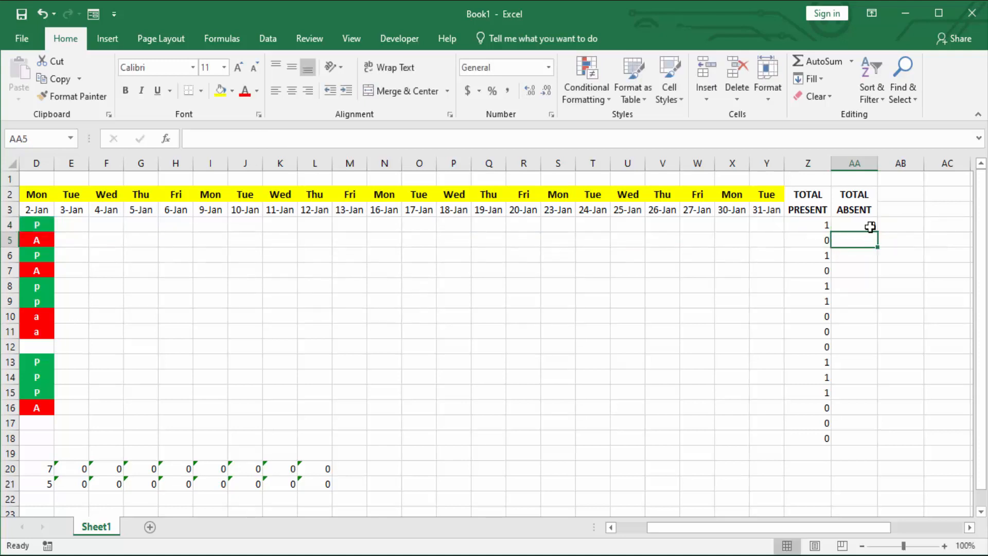
Step: Fill the AA4 absent-count formula down to AA18 and center the values in Z4:AA18
left_click(871, 227)
left_click_drag(879, 235, 869, 444)
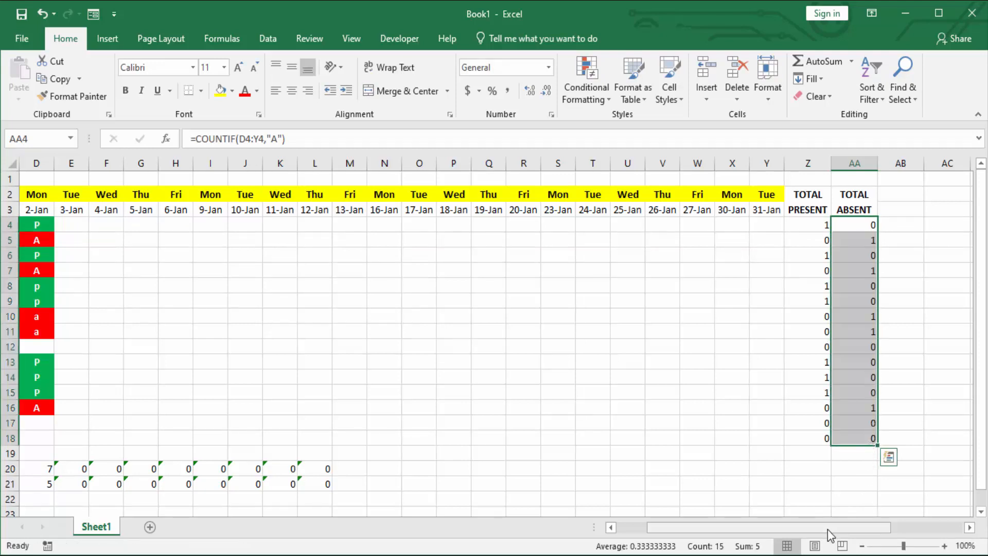
left_click_drag(868, 216, 905, 410)
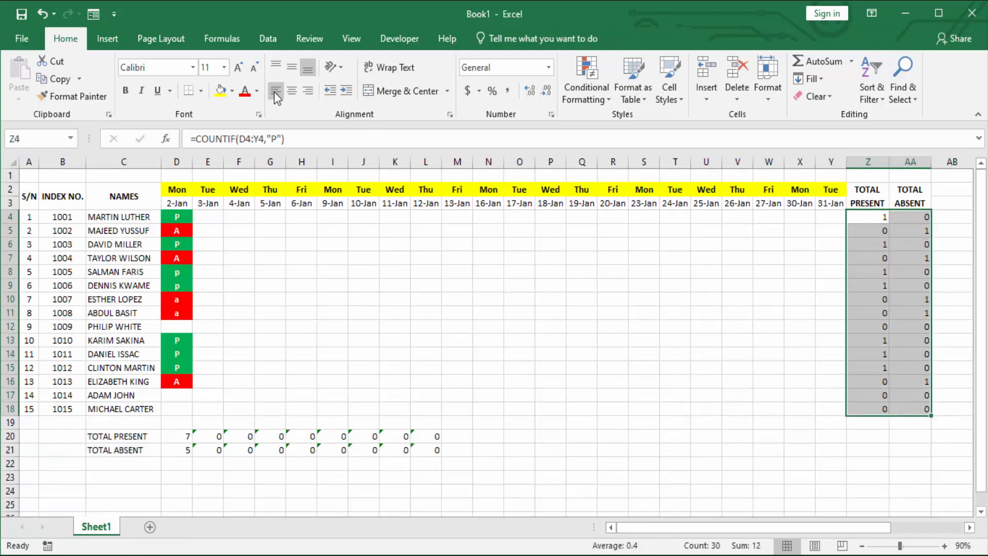
left_click(291, 91)
left_click(868, 298)
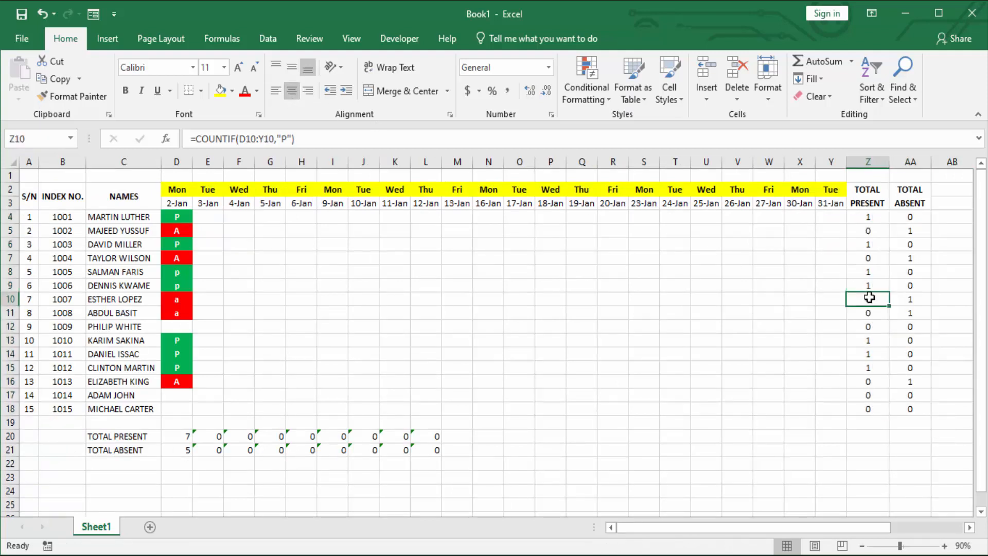
Step: Merge and center A1:AA1 and enter the title CLASS ATTENDANCE REGISTER
left_click_drag(29, 175, 895, 183)
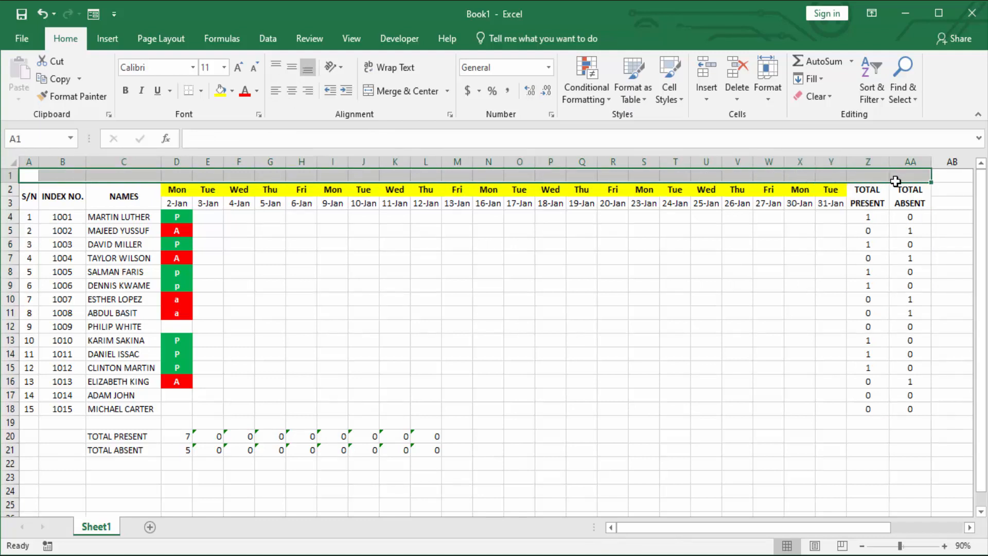
left_click(421, 96)
type("CLASS")
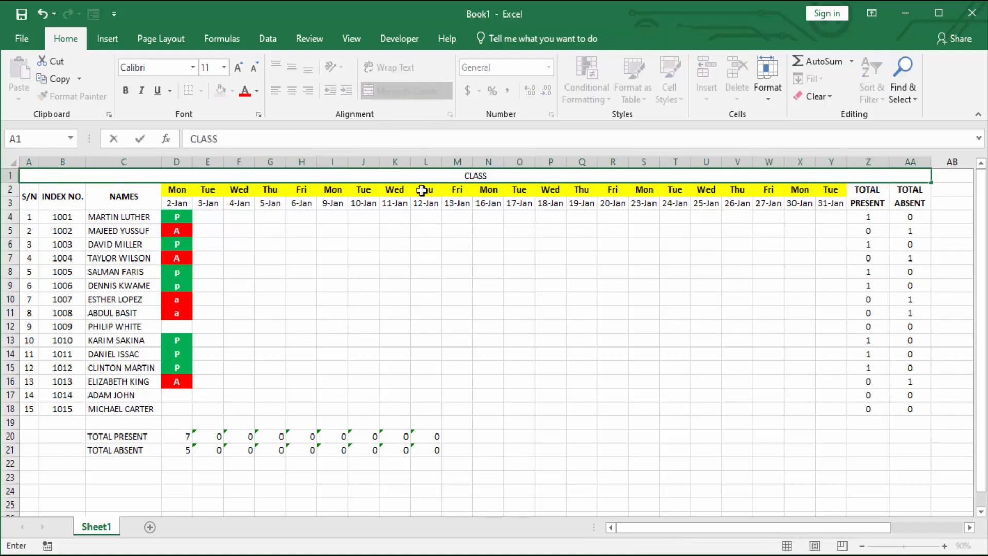
type(" ATTENDANCE REGISTER")
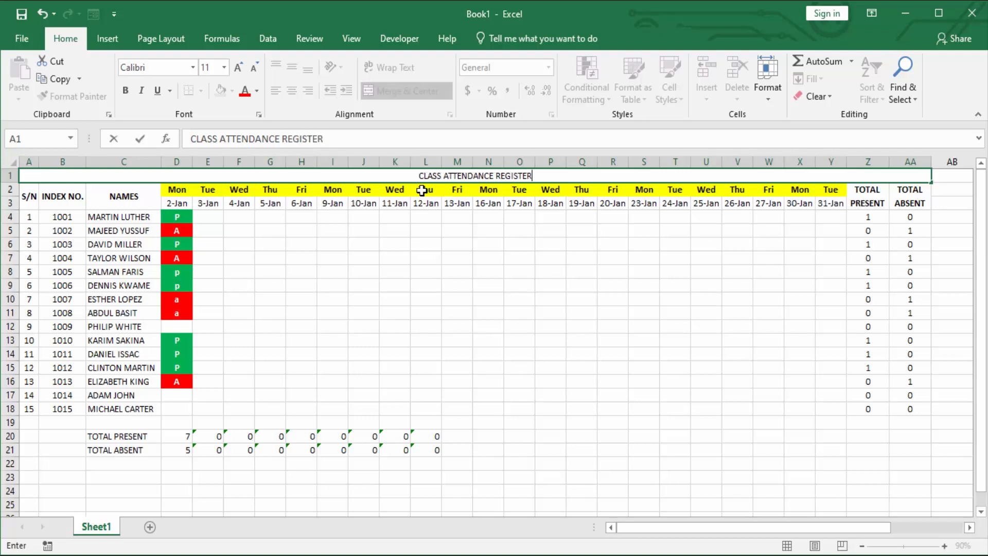
key("ctrl+Return")
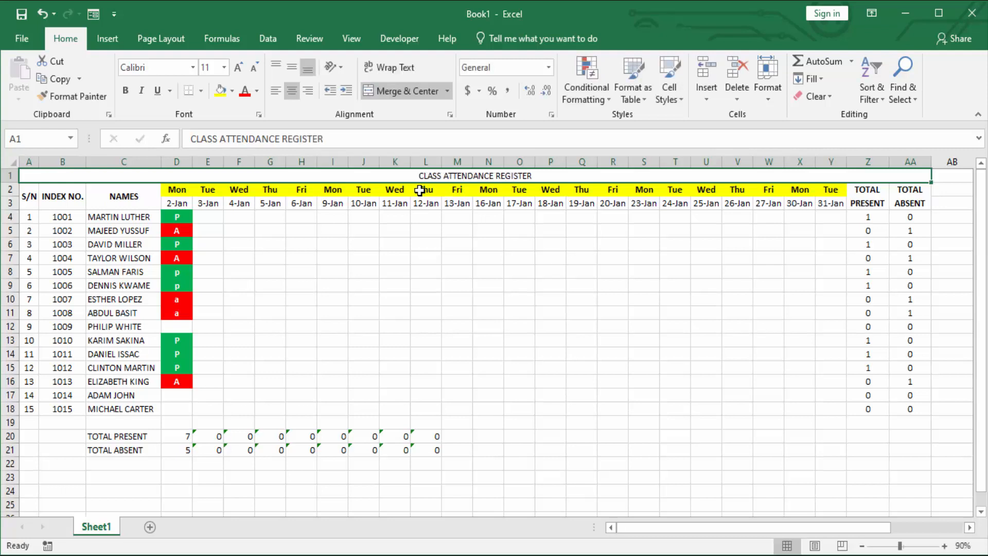
Step: Format the register title in row 1 as bold, dark red text at size 16
left_click(236, 70)
left_click(236, 70)
left_click(236, 70)
left_click(128, 91)
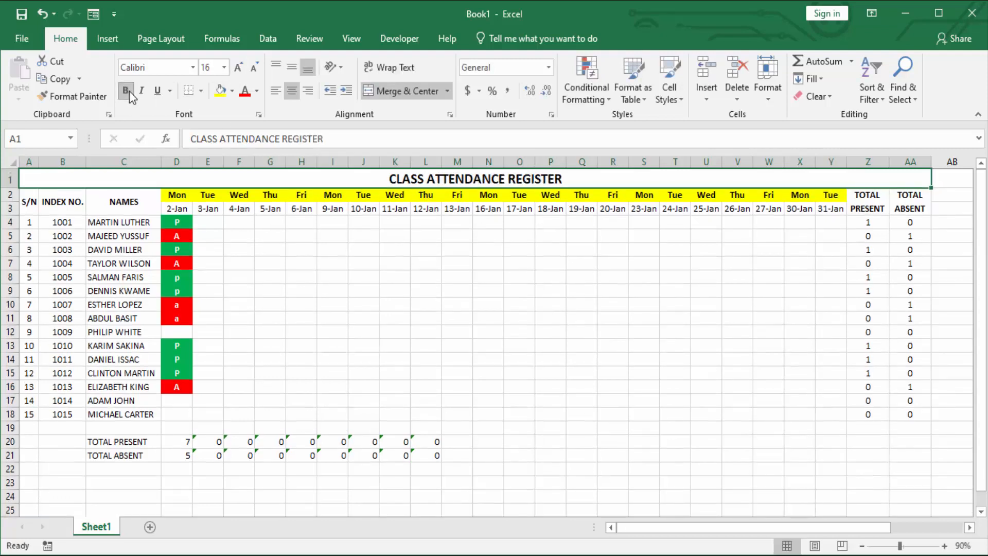
left_click(256, 91)
left_click(245, 229)
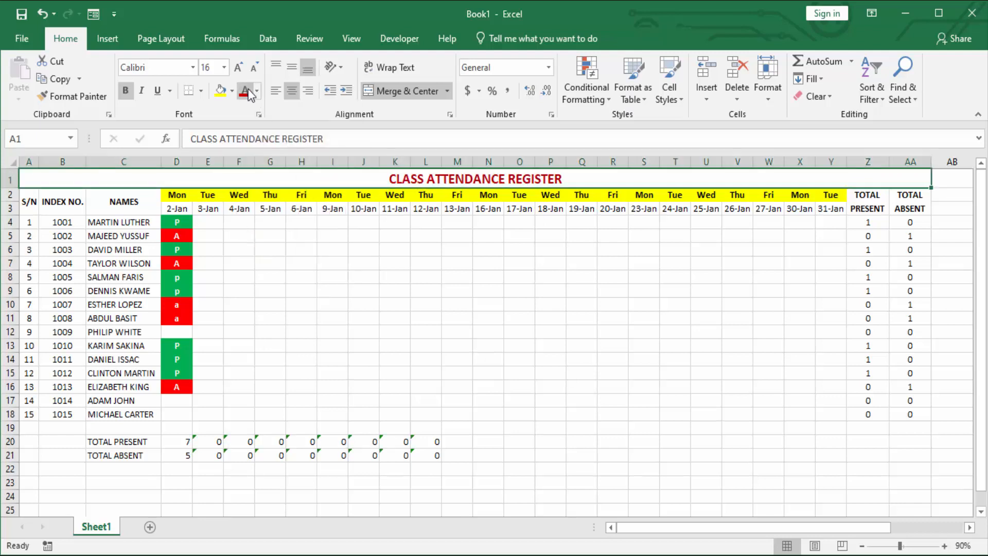
Step: Enlarge the CLASS ATTENDANCE REGISTER title's font size to 36
left_click(239, 70)
left_click(240, 70)
left_click(240, 70)
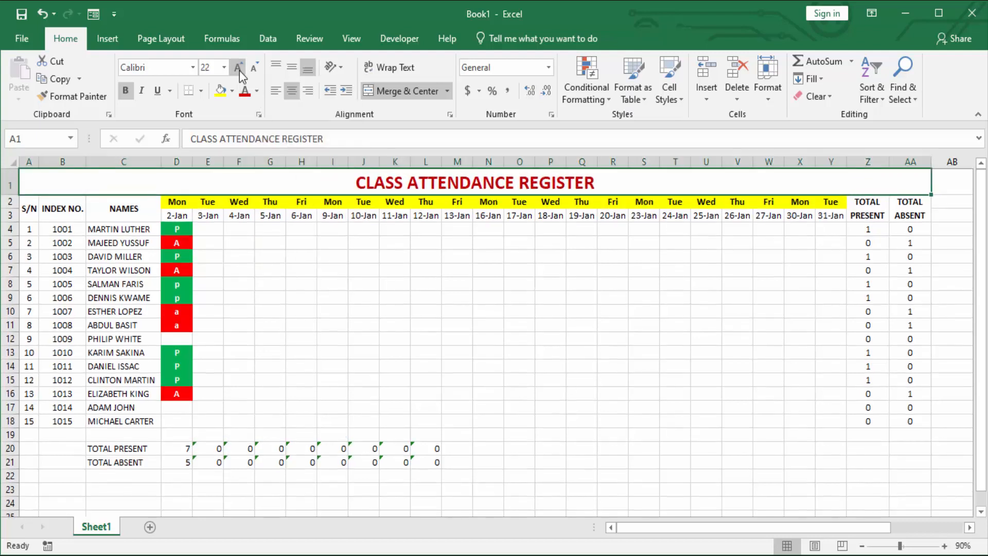
left_click(239, 70)
left_click(240, 70)
left_click(239, 70)
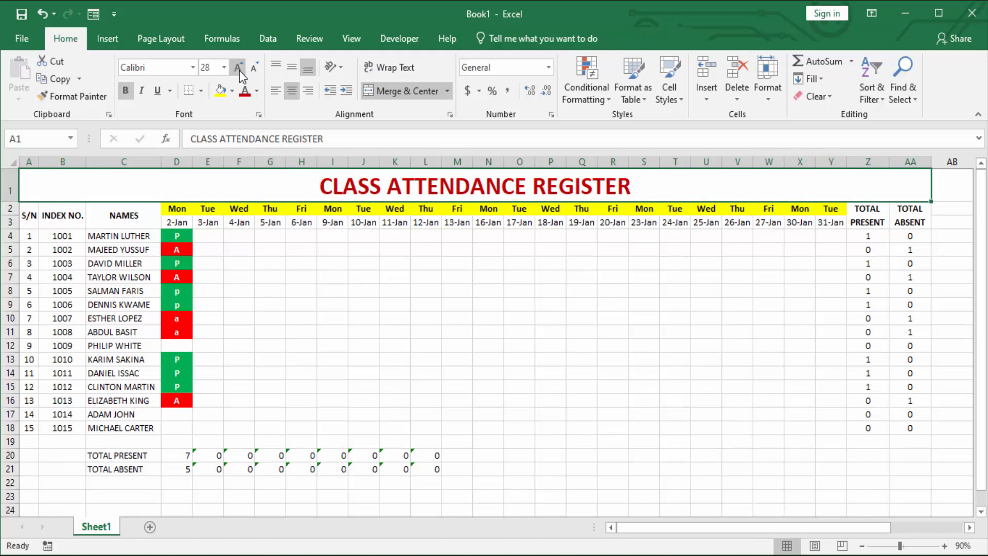
left_click(239, 70)
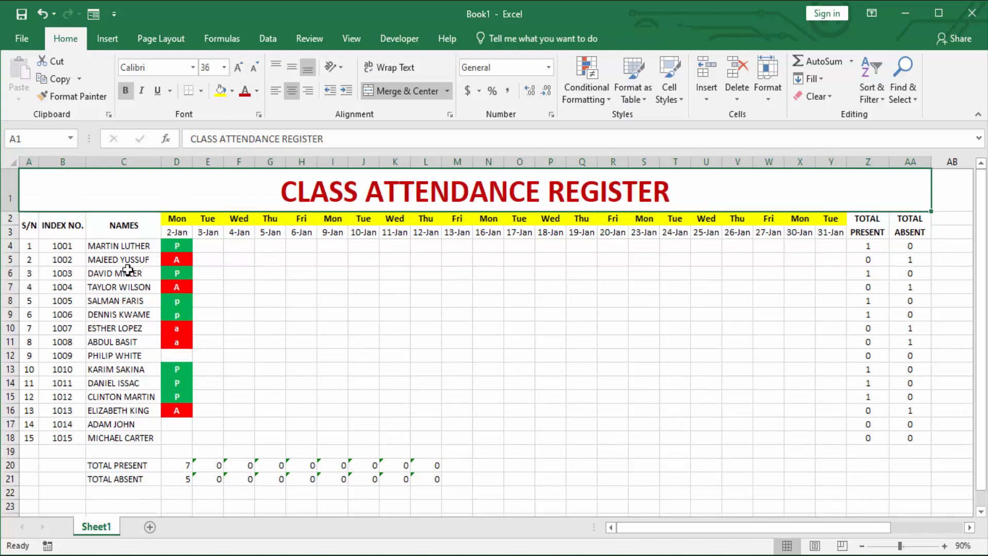
left_click(276, 264)
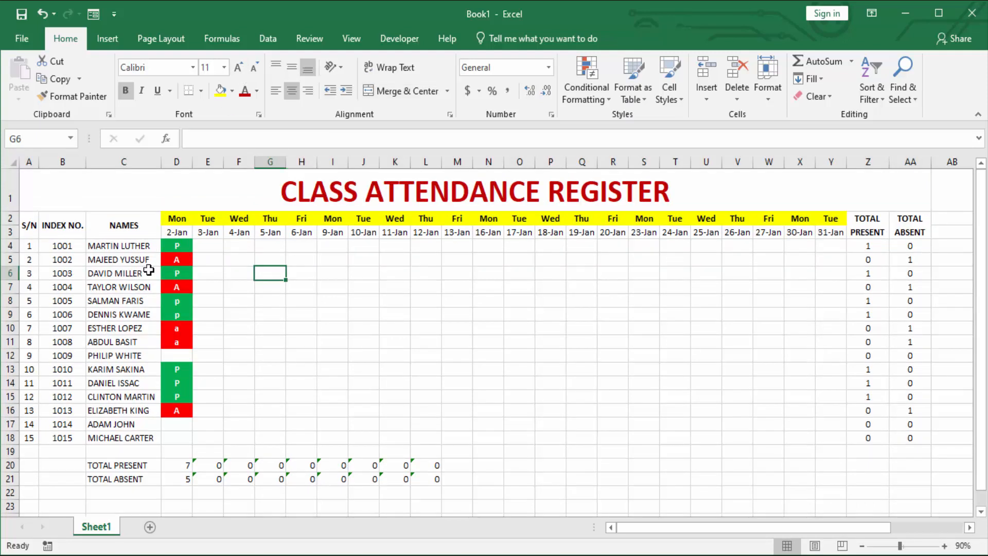
Step: Apply All Borders to the register table from A2 to AA18
left_click_drag(29, 225, 895, 439)
left_click(201, 92)
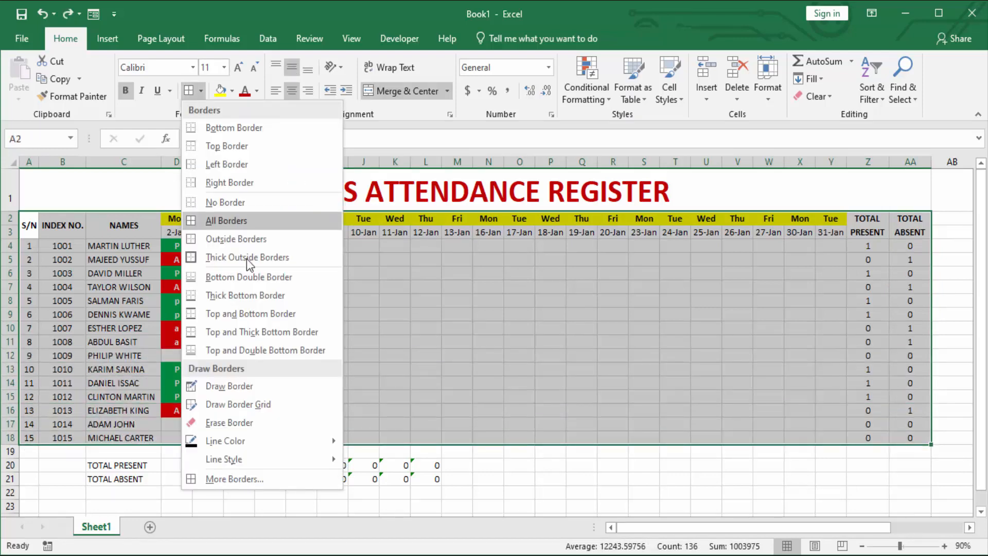
left_click(253, 220)
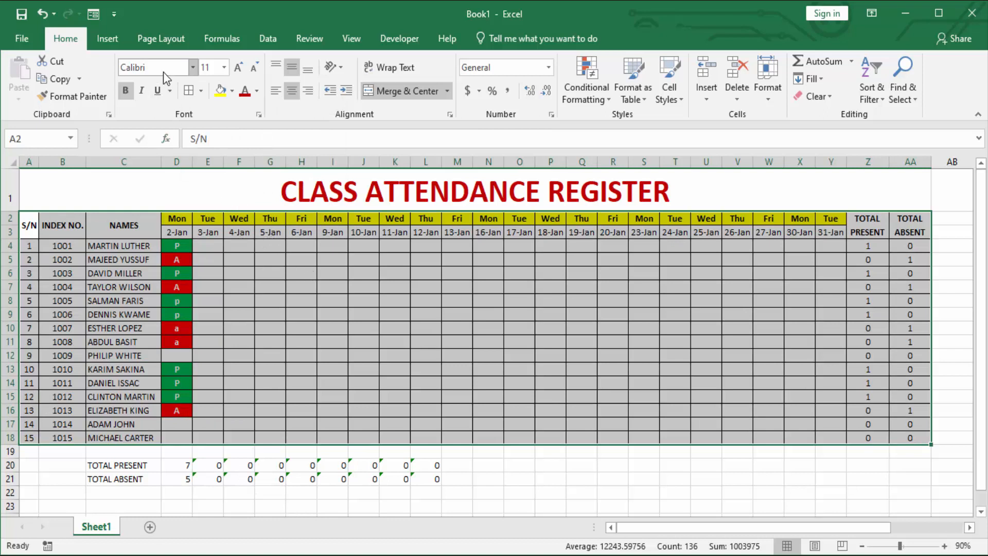
Step: Set the font of the register table A2:AA18 to Times New Roman, size 12
type("Times New Roma")
key("Return")
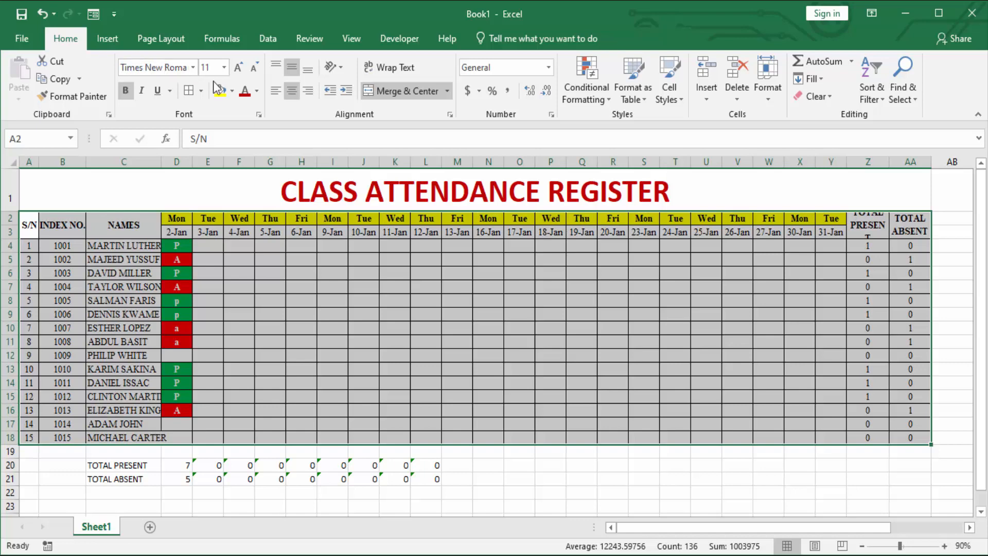
left_click(240, 68)
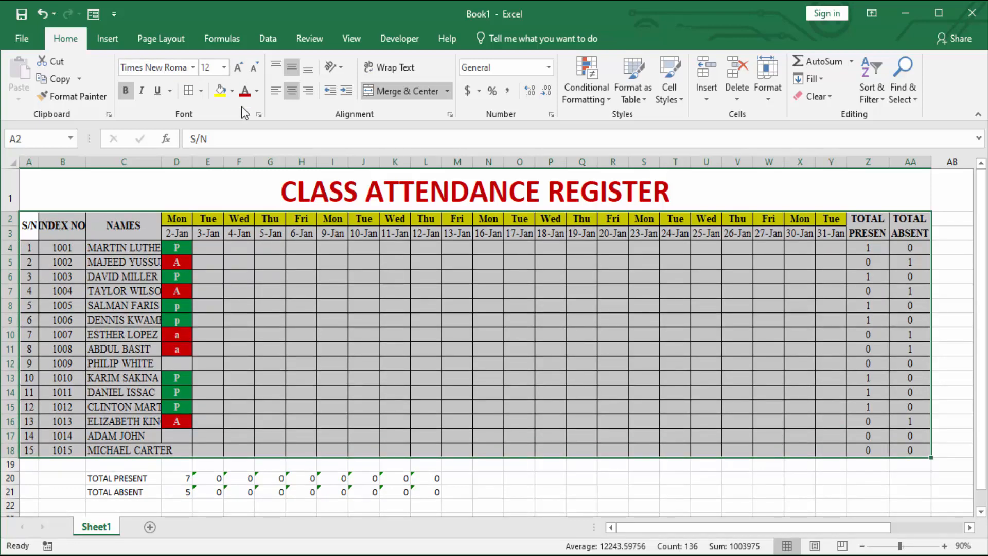
left_click(263, 319)
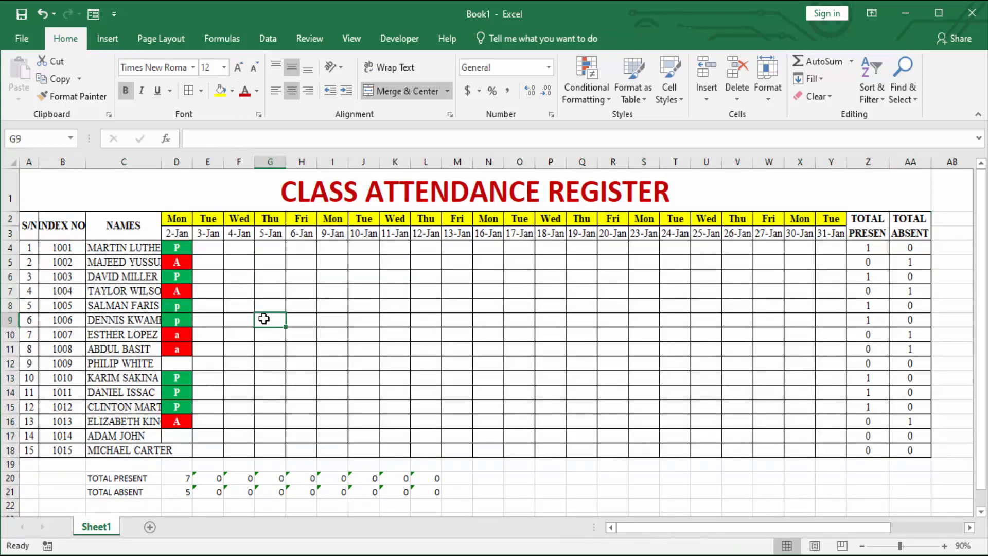
Step: AutoFit the width of the NAMES column to its contents
left_click(137, 162)
double_click(163, 162)
left_click(289, 305)
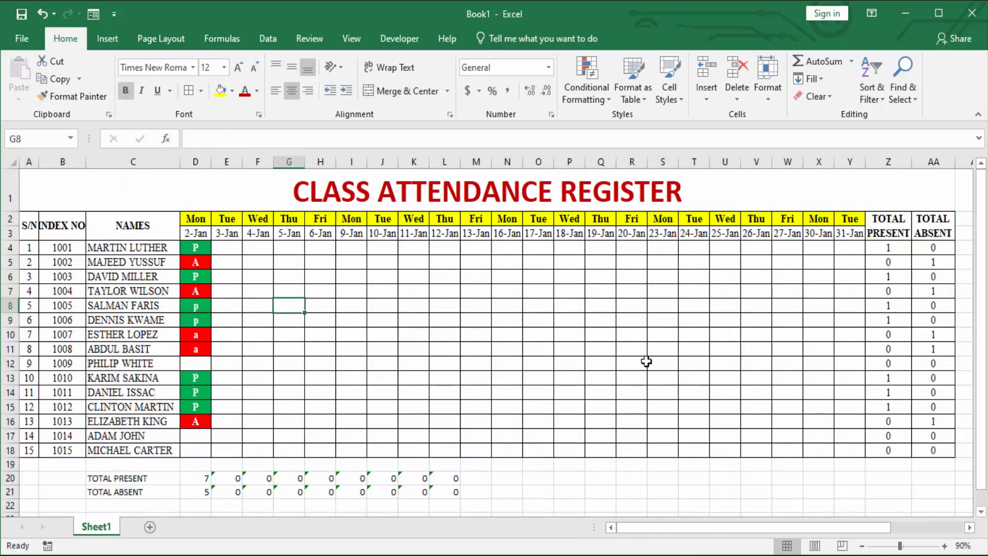
Step: Freeze the panes at D4 to keep rows 1 to 3 and columns A to C in place while scrolling
scroll(650, 361, "up", 1, "ctrl")
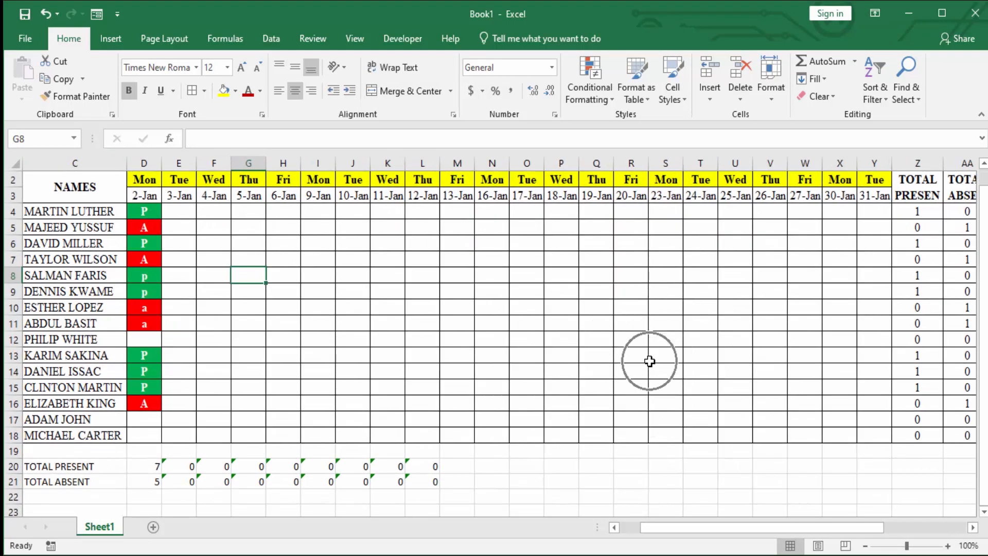
left_click_drag(738, 529, 665, 532)
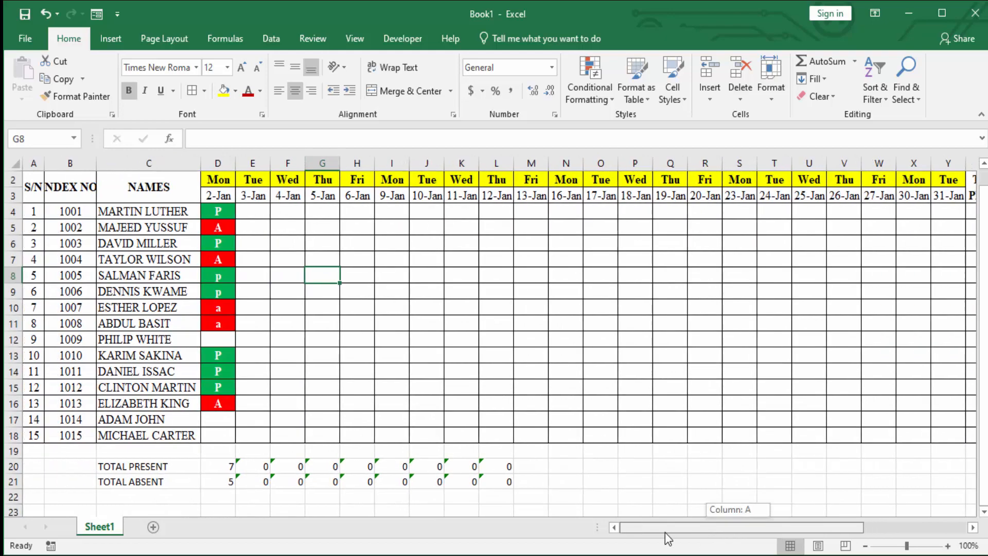
scroll(562, 363, "up", 1)
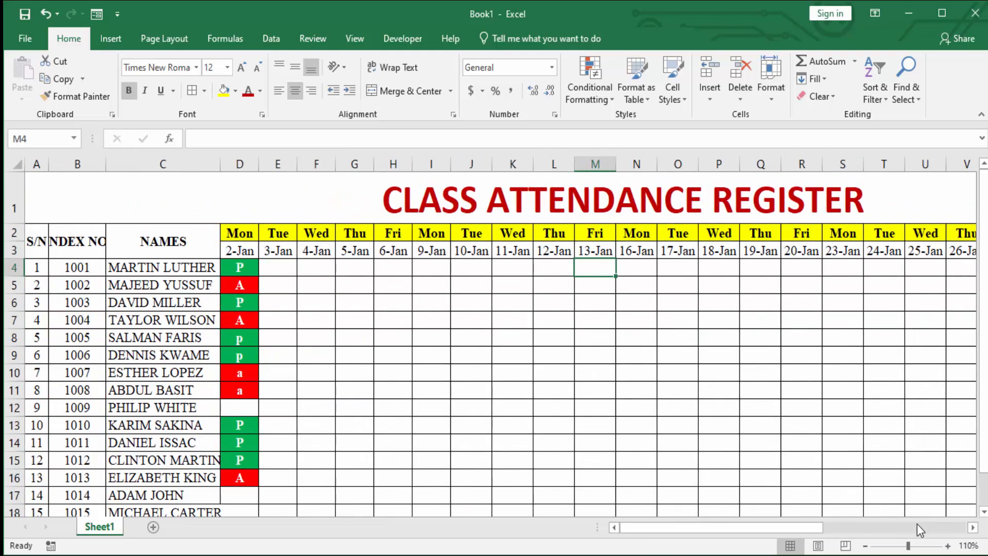
left_click(948, 546)
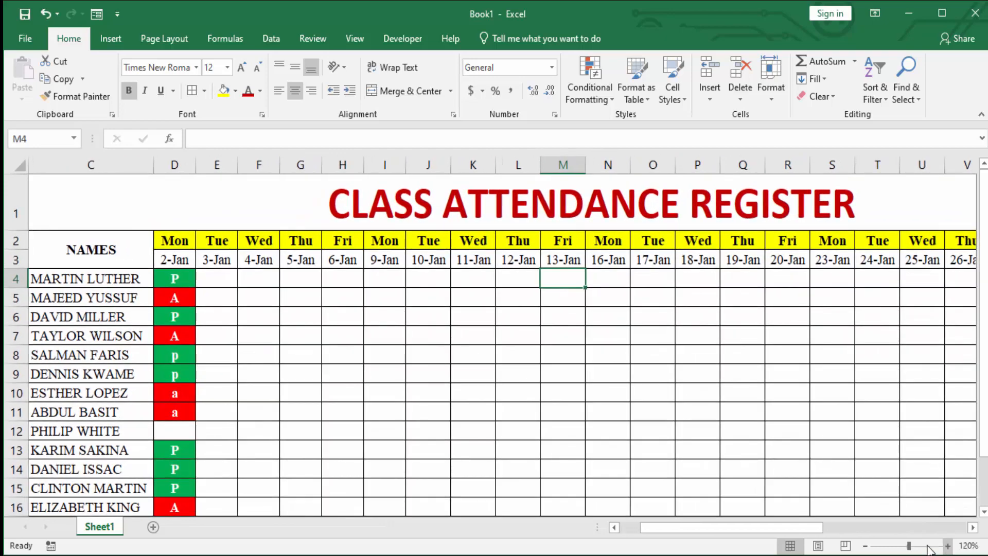
scroll(698, 450, "left", 2)
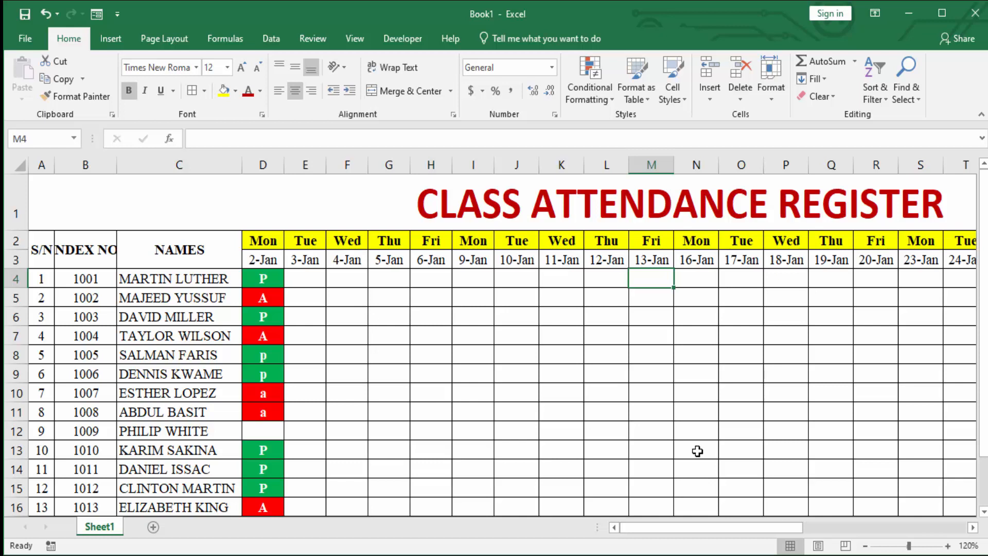
left_click(263, 281)
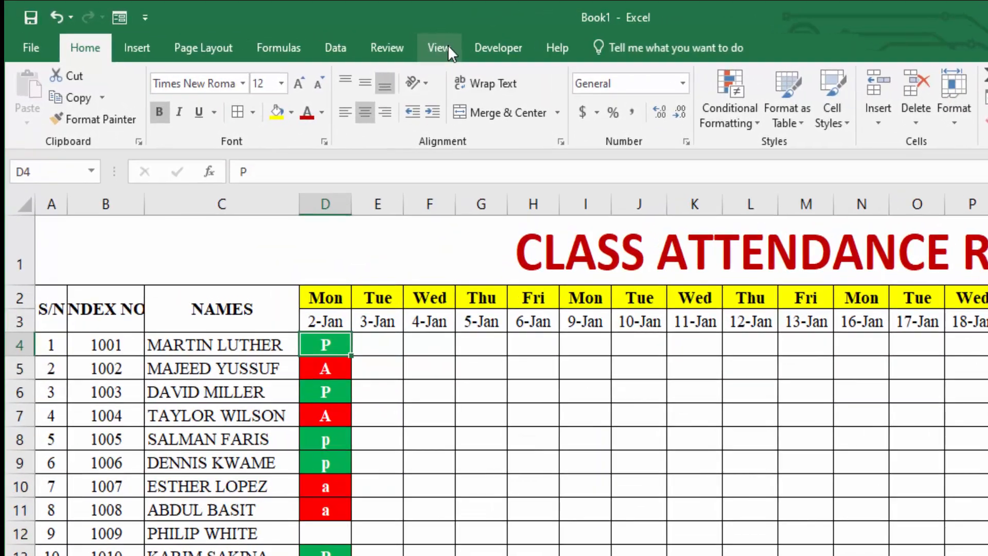
left_click(363, 40)
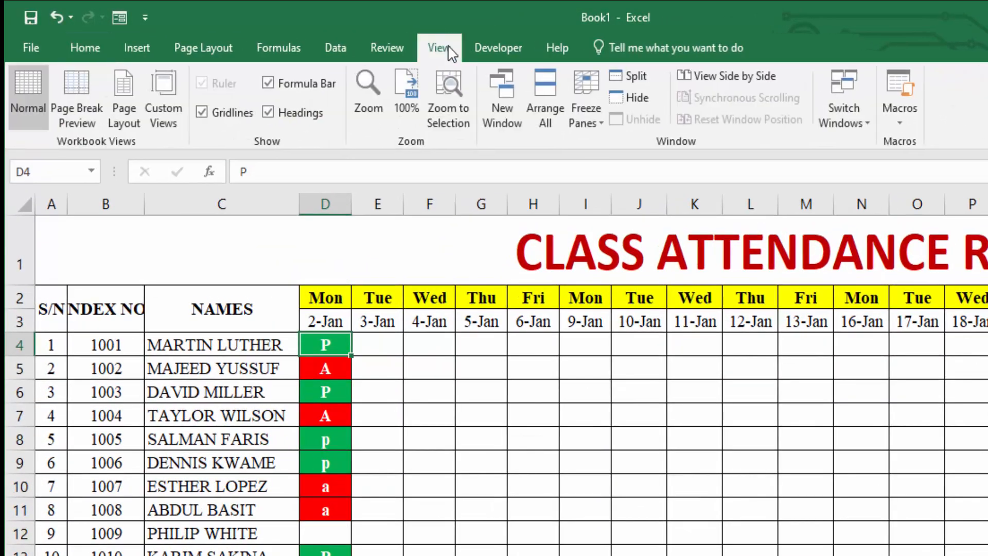
left_click(584, 123)
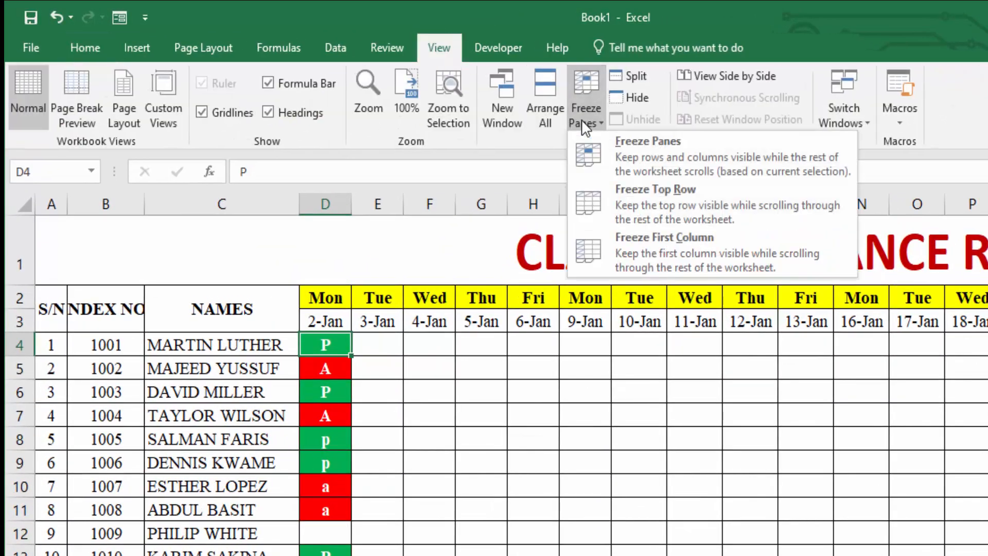
left_click(622, 153)
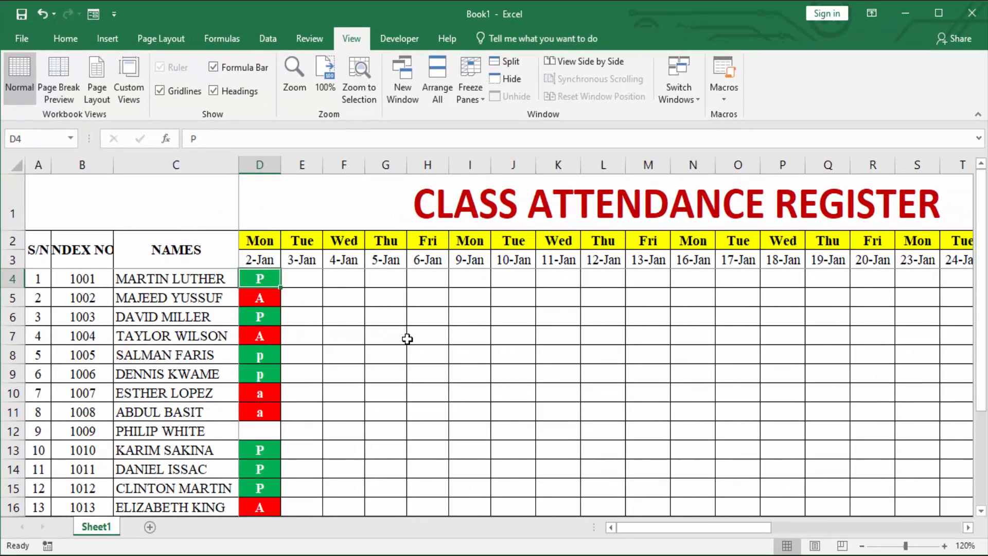
Step: Check the frozen heading rows and student columns by moving through the register's lower rows and across to the total columns
scroll(509, 420, "down", 1)
scroll(407, 339, "down", 2)
right_click(408, 337)
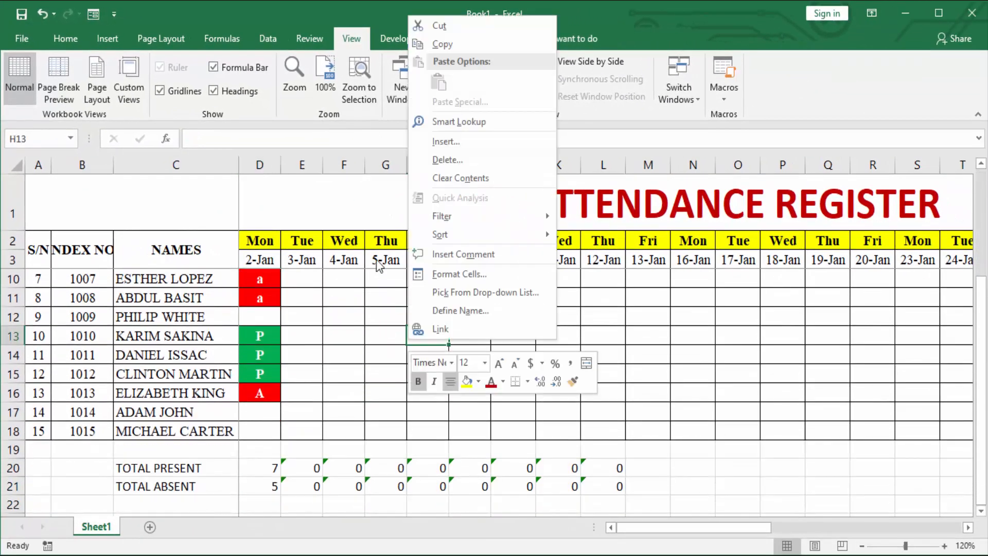
key("Escape")
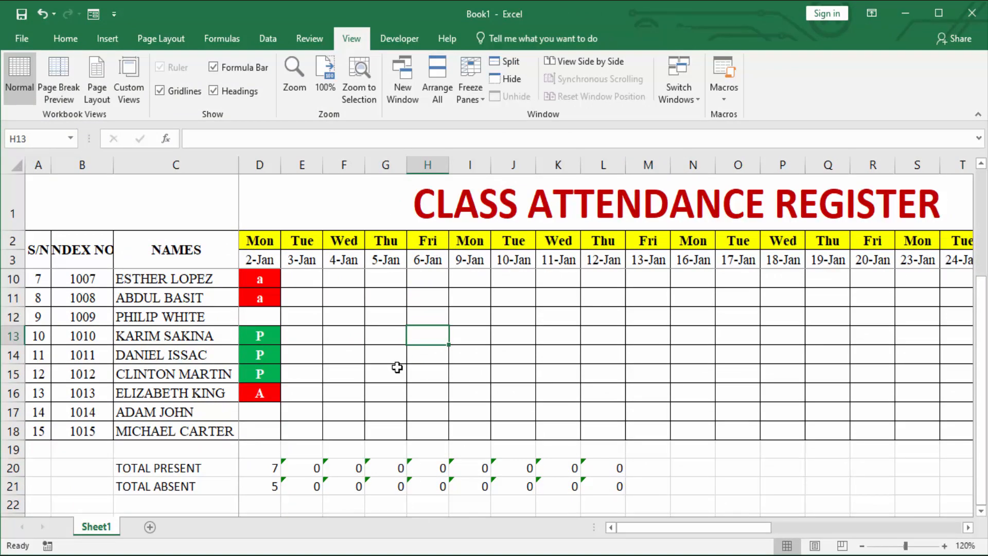
scroll(401, 383, "up", 2)
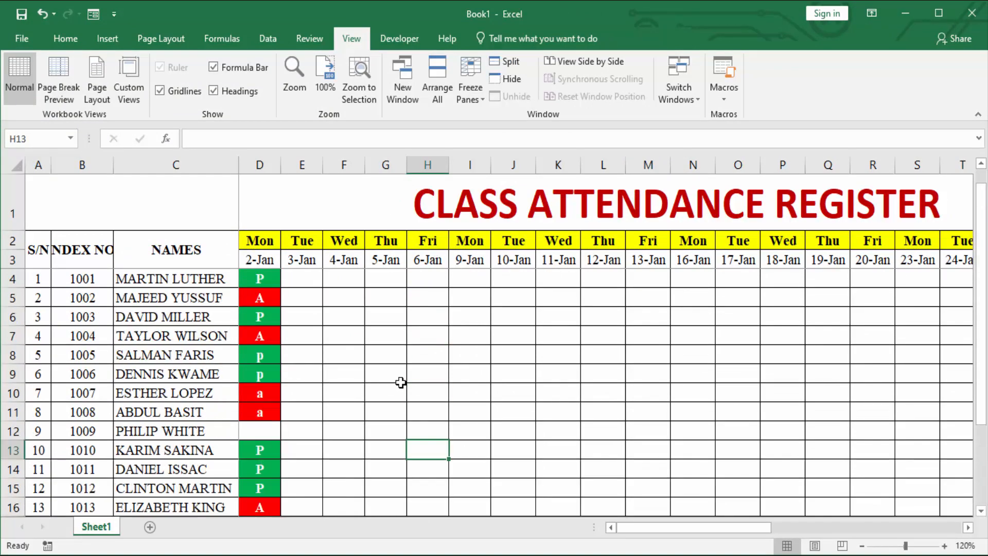
scroll(401, 382, "right", 4)
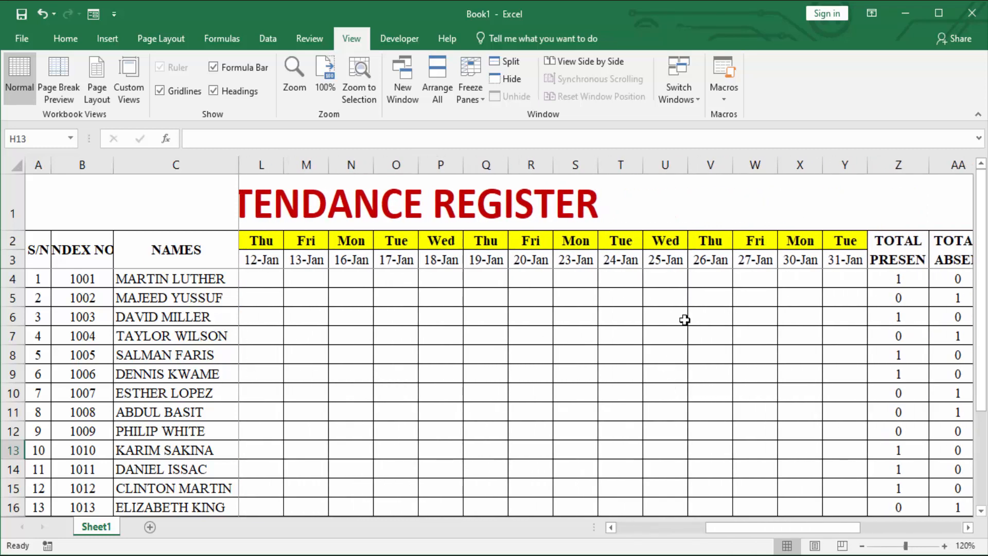
scroll(692, 392, "right", 2)
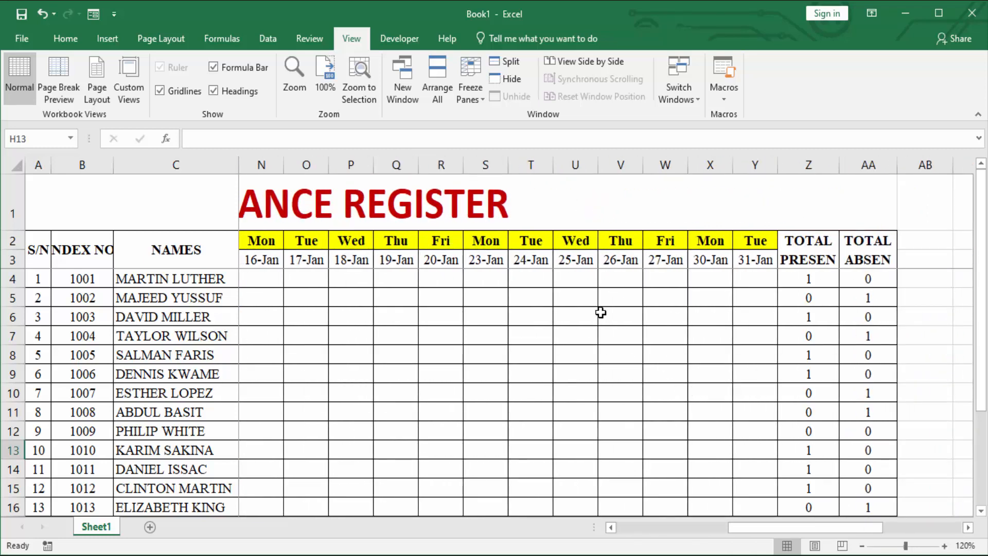
scroll(690, 312, "right", 1)
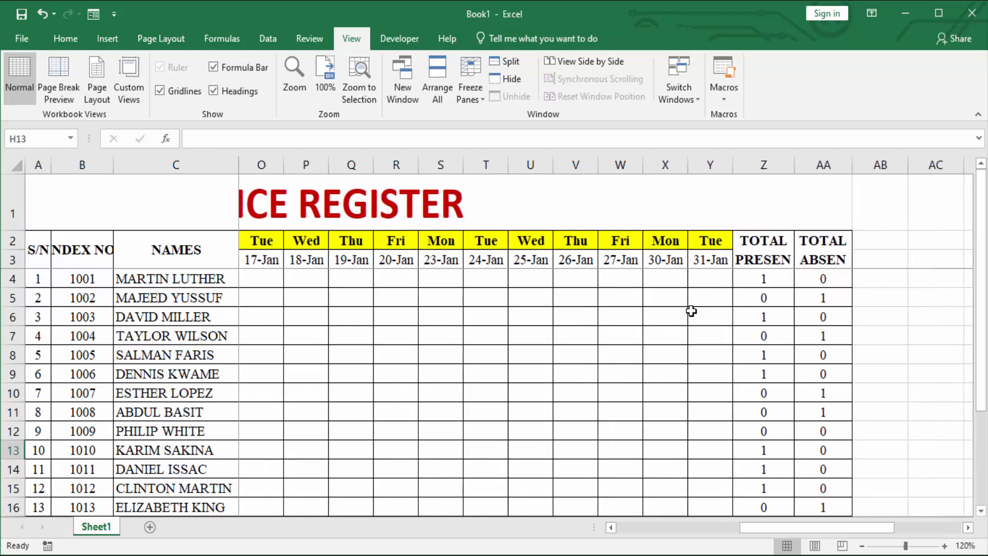
scroll(691, 311, "left", 11)
scroll(691, 311, "down", 2, "ctrl")
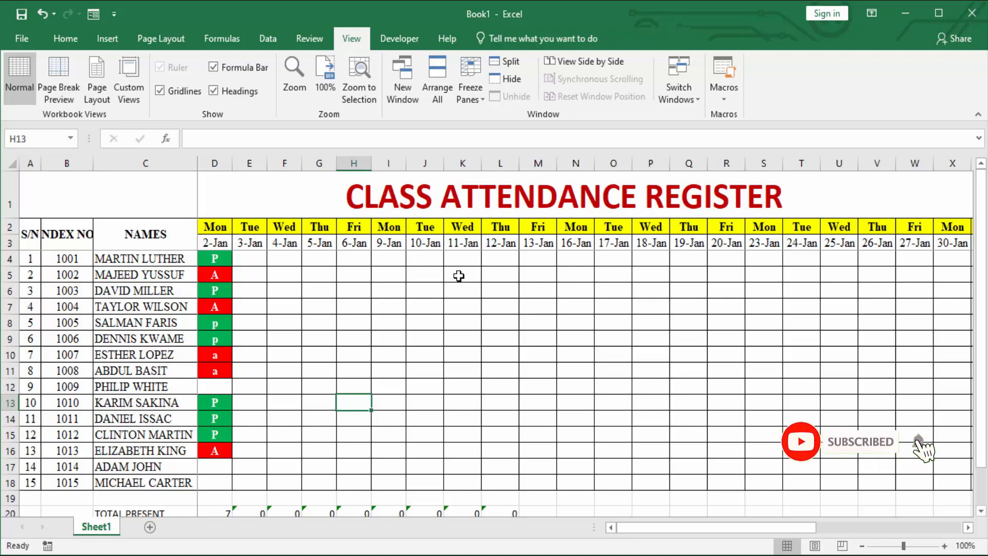
Step: Merge and center cells K4:K18 under 11-Jan into one cell and rotate its text up
left_click_drag(457, 259, 460, 481)
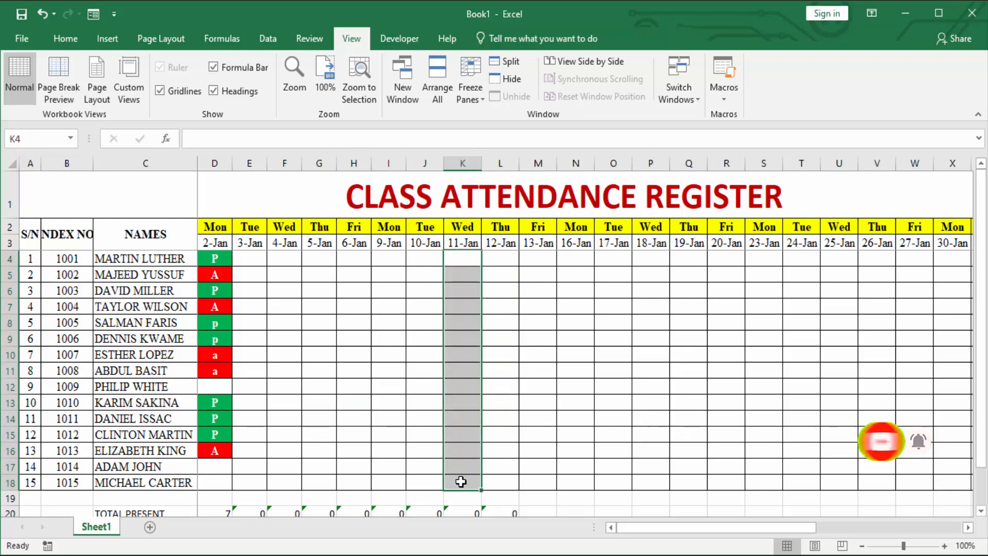
left_click(66, 38)
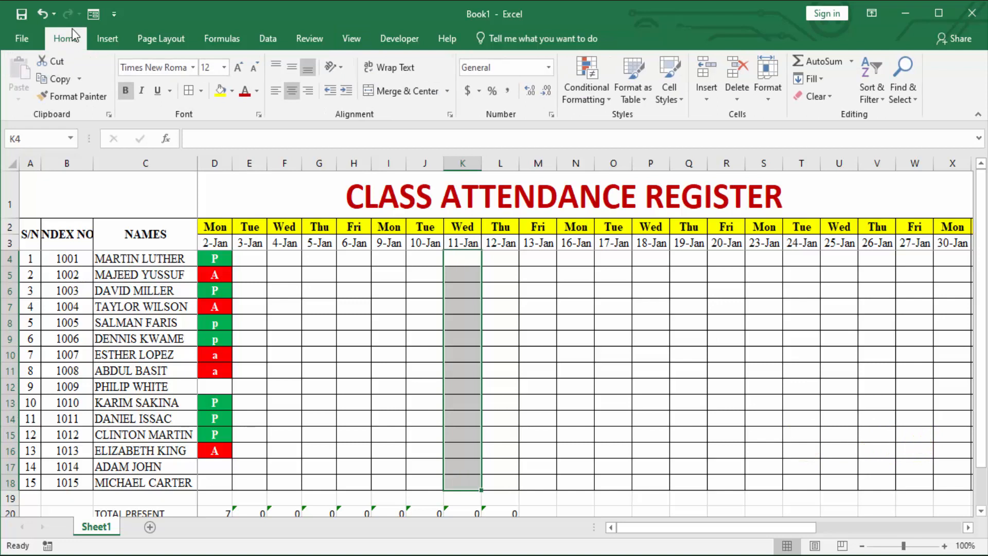
left_click(423, 88)
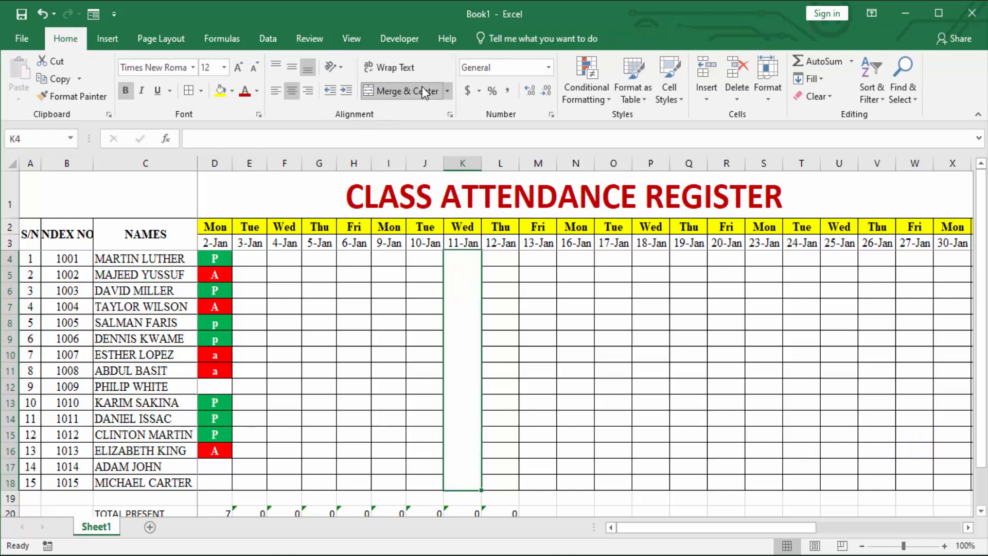
left_click(341, 70)
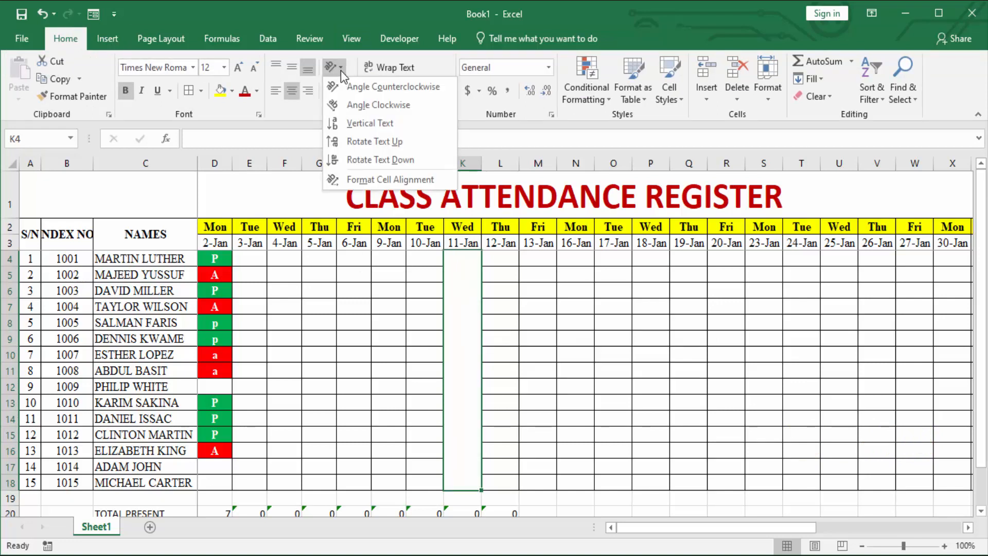
left_click(374, 141)
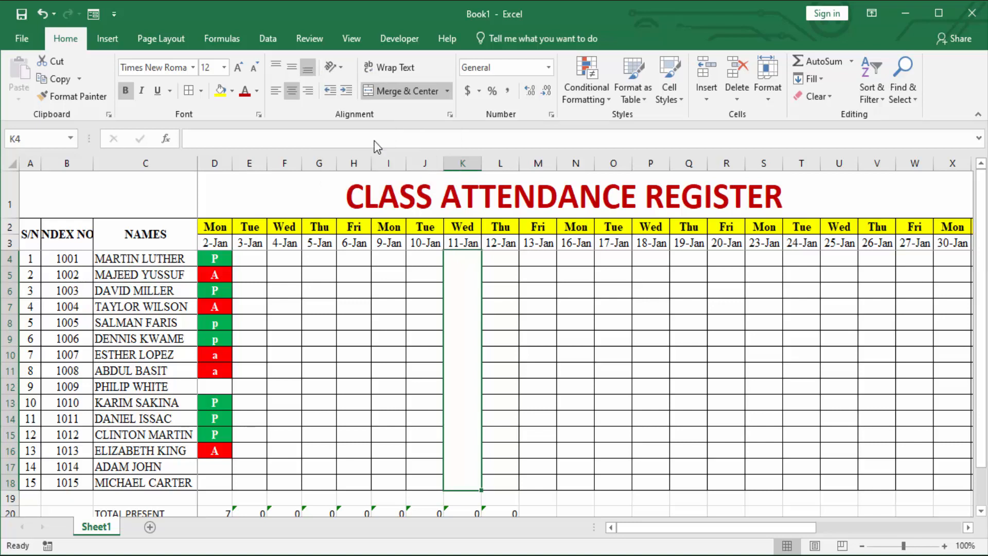
Step: Enter HOLIDAY in the merged 11-Jan cell and align it to the vertical middle
type("HOLIDA")
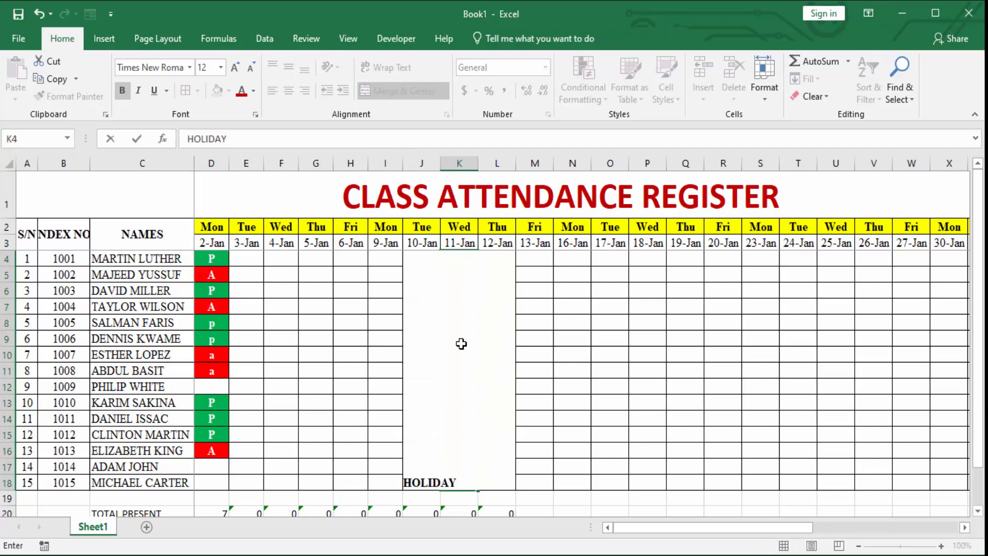
type("Y")
key("Return")
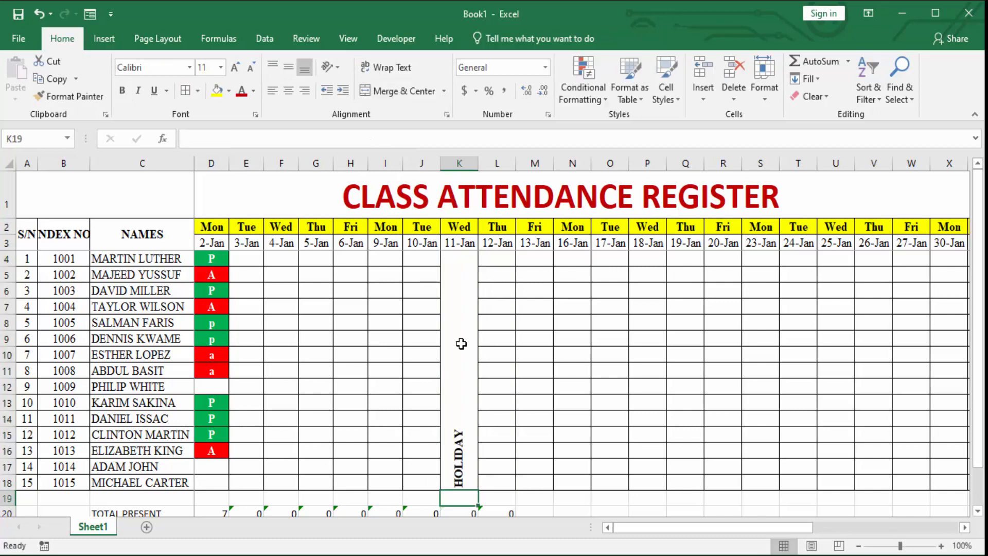
left_click(459, 387)
left_click(288, 69)
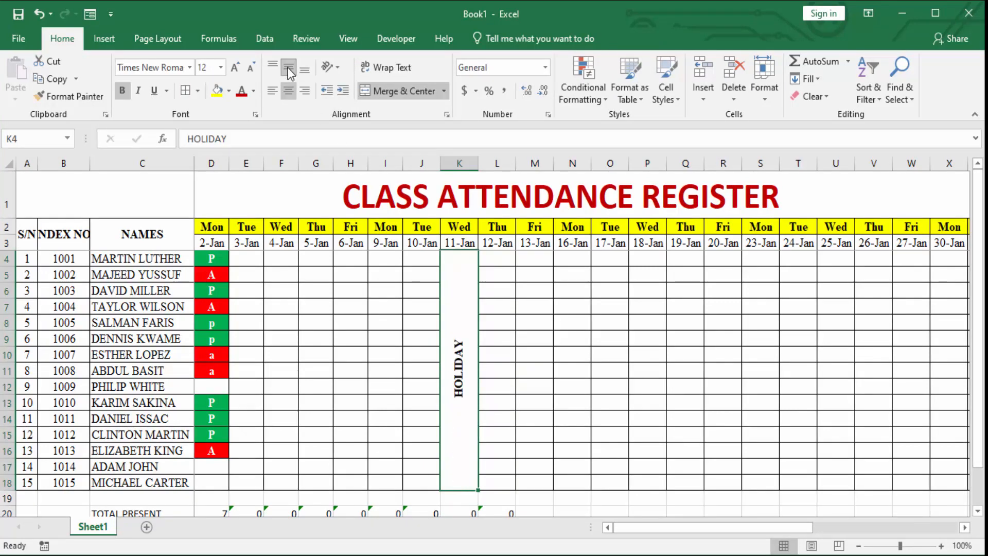
Step: Increase the font size of the HOLIDAY text in the 11-Jan column to 20
left_click(230, 68)
left_click(230, 68)
left_click(230, 68)
left_click(230, 68)
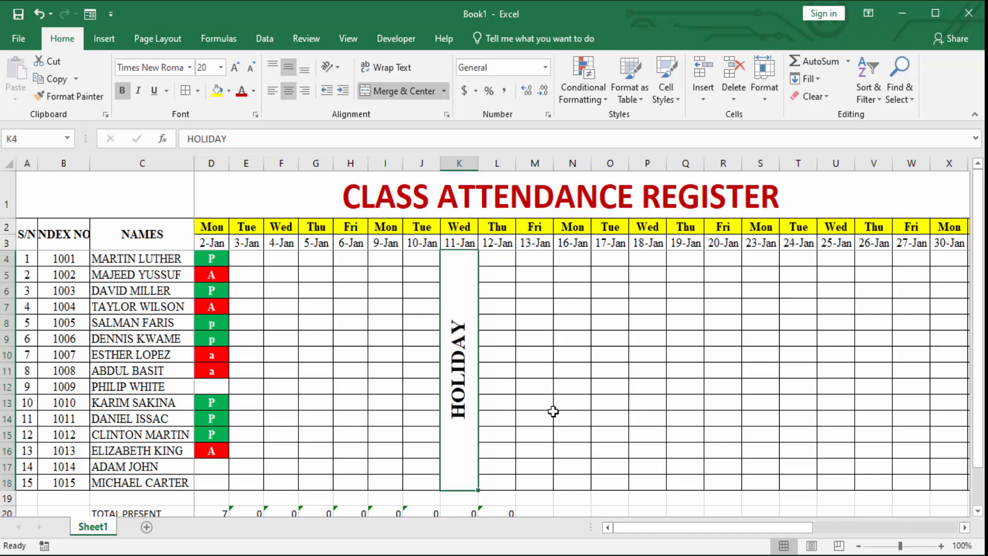
left_click(532, 386)
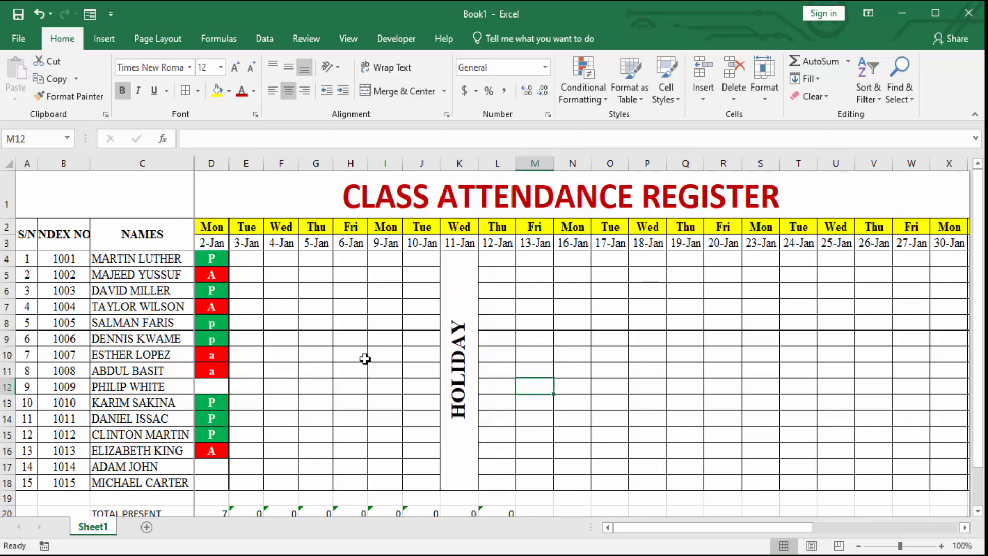
Step: Review the register with its holiday column, checking the daily total rows and the TOTAL PRESENT and TOTAL ABSENT columns
scroll(367, 359, "right", 5)
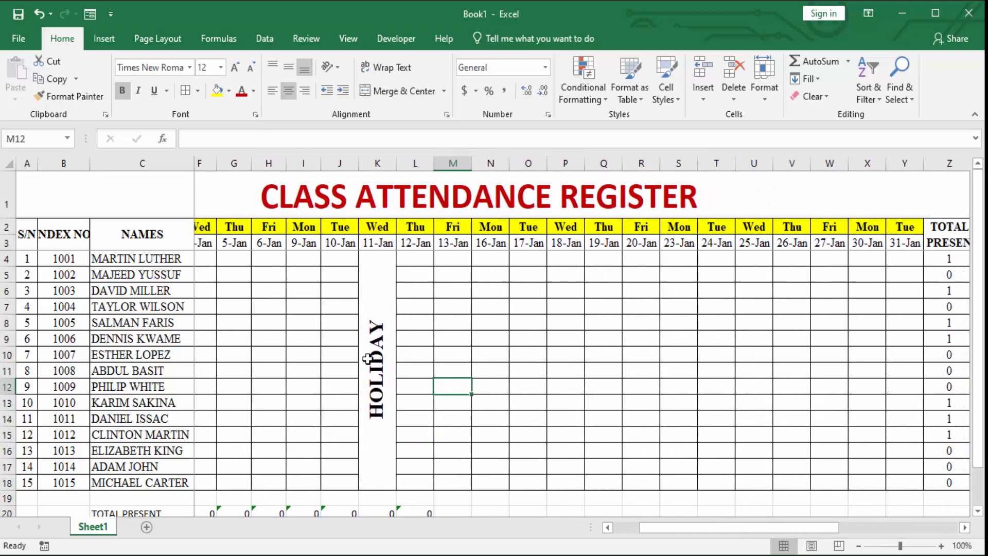
scroll(368, 359, "left", 5)
key("ctrl+z")
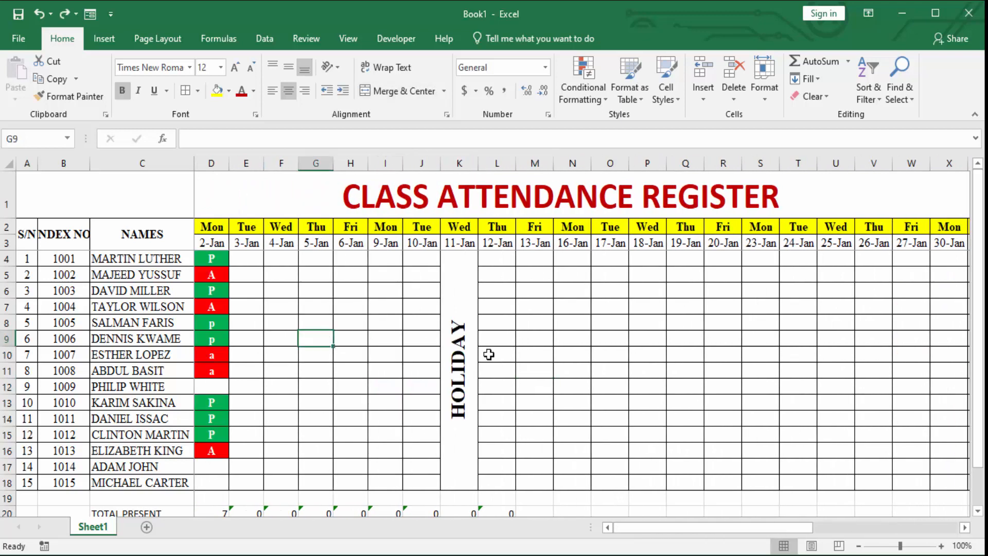
left_click(338, 354)
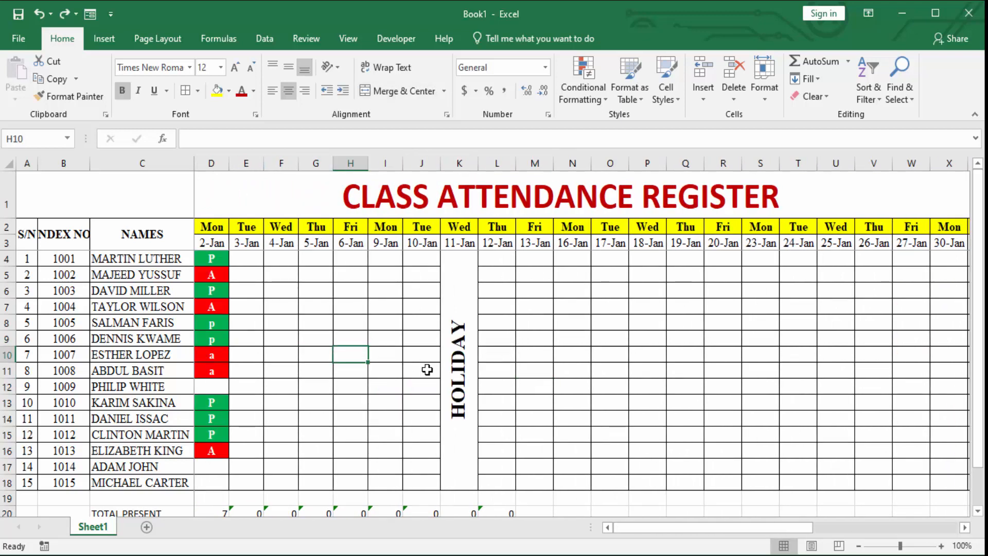
scroll(406, 352, "down", 1)
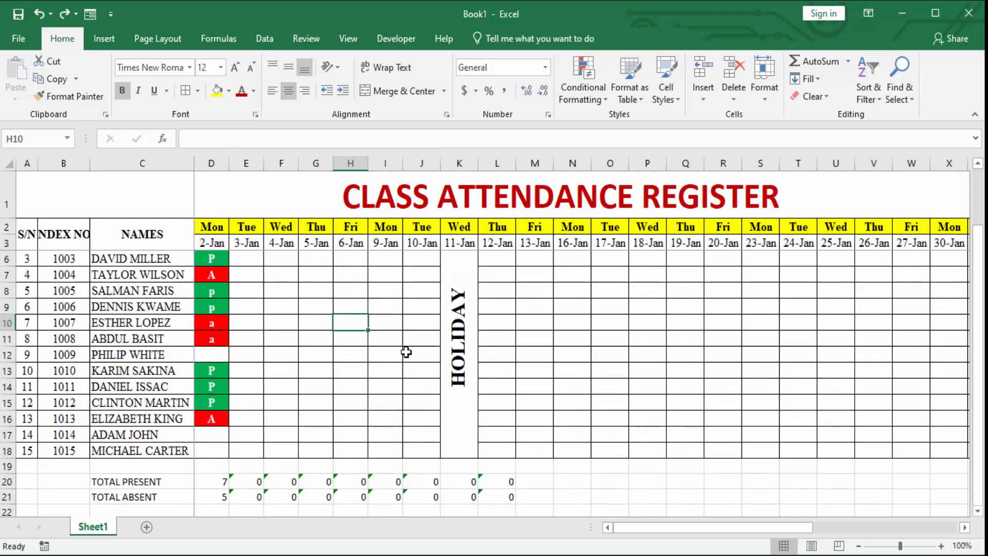
scroll(406, 352, "up", 1)
scroll(406, 352, "right", 2)
scroll(406, 352, "right", 2)
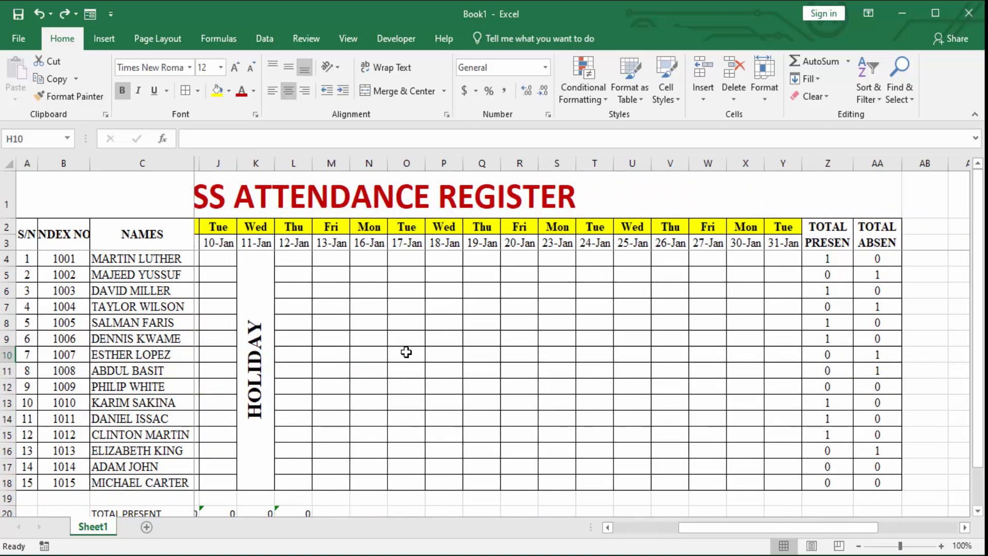
scroll(406, 352, "left", 4)
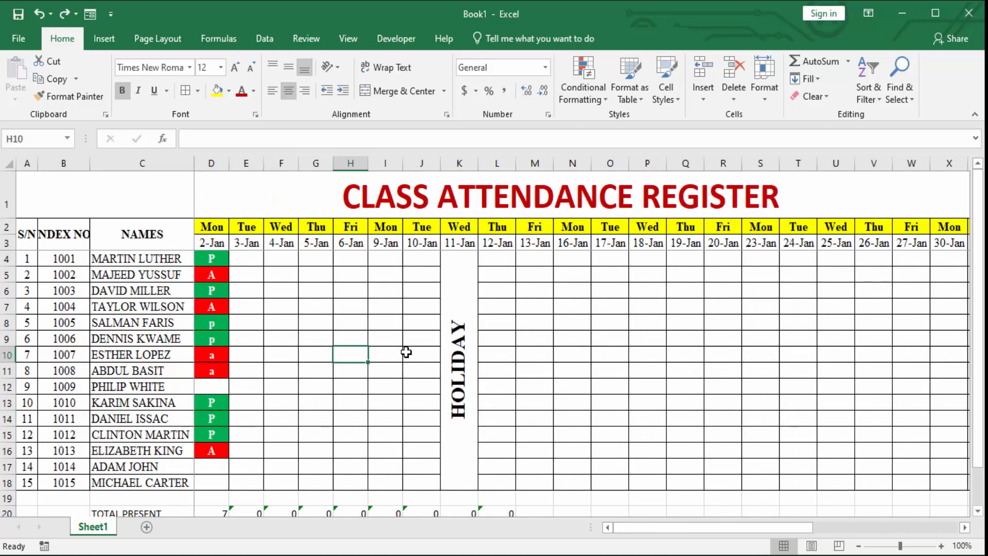
Step: Enter the 4-Jan attendance marks P, A, A, A, P, P, P for the first seven students in F4:F10
left_click(285, 265)
type("P")
key("Return")
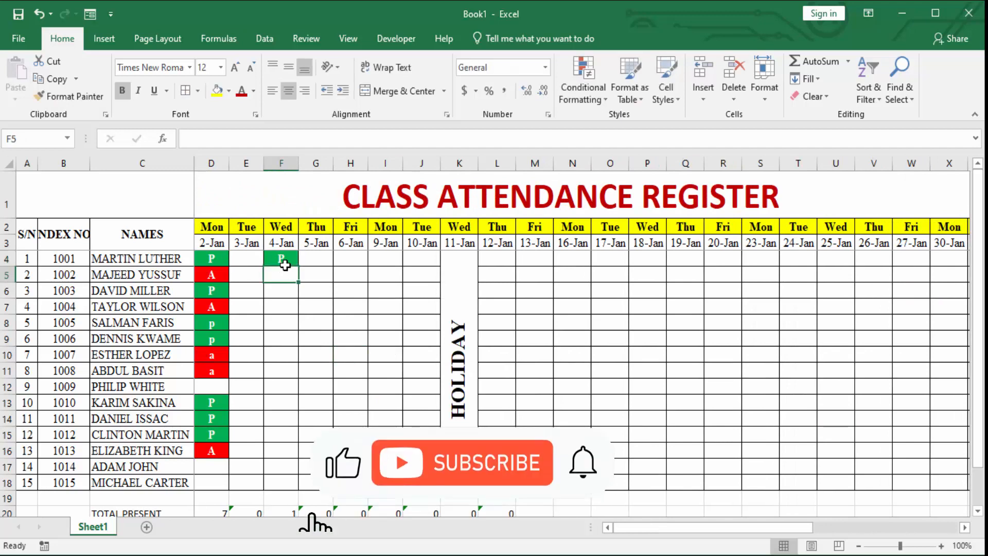
type("A")
key("Return")
type("A")
key("Return")
type("A")
key("Return")
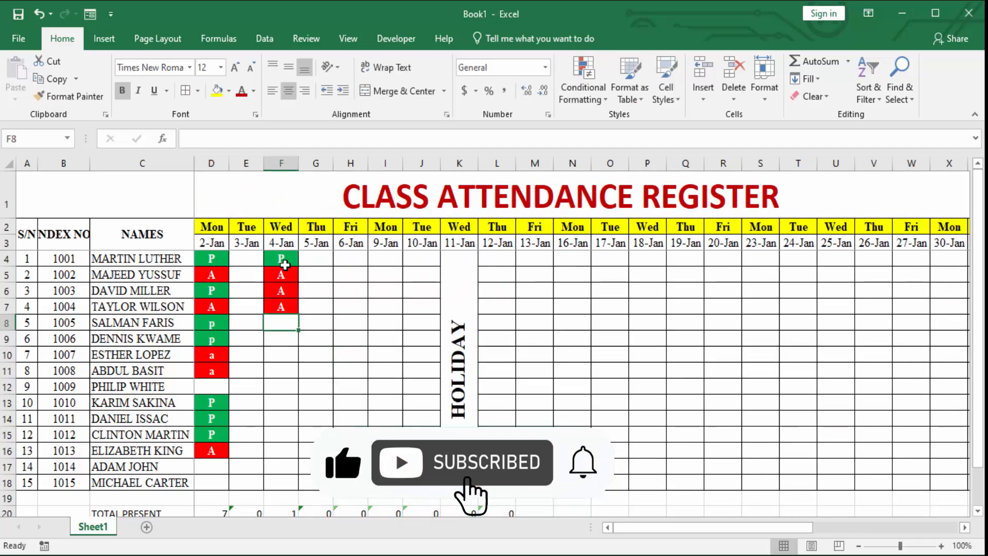
type("P")
key("Return")
type("P")
key("Return")
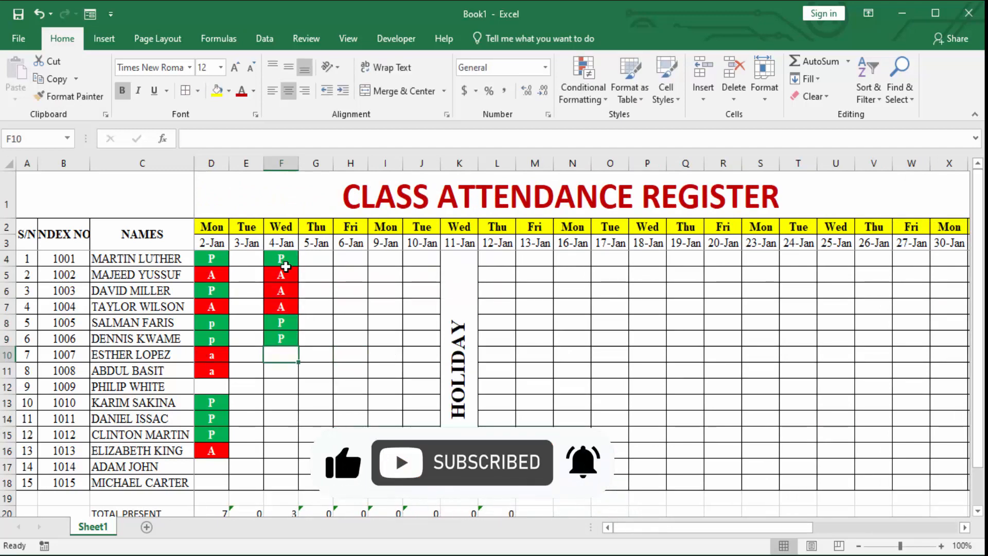
type("P")
key("Return")
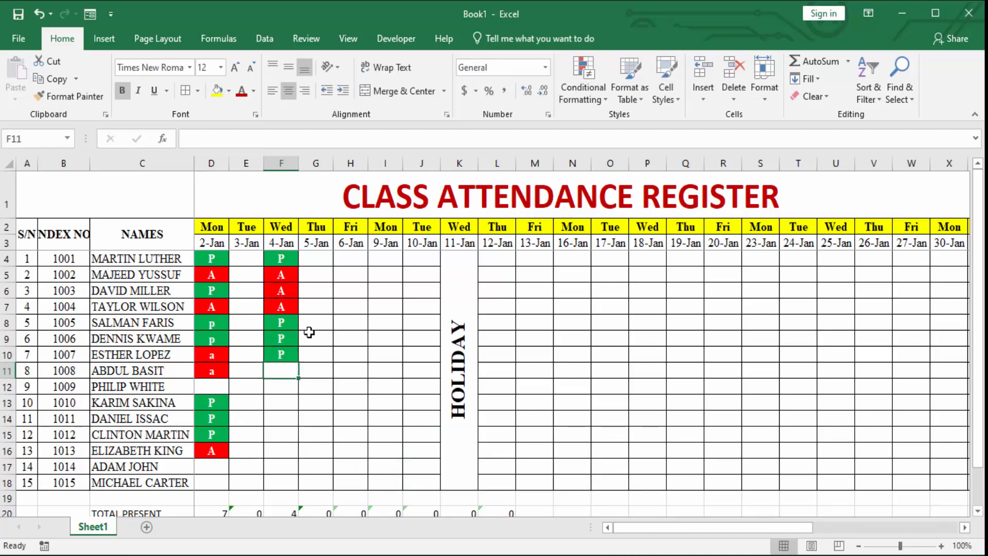